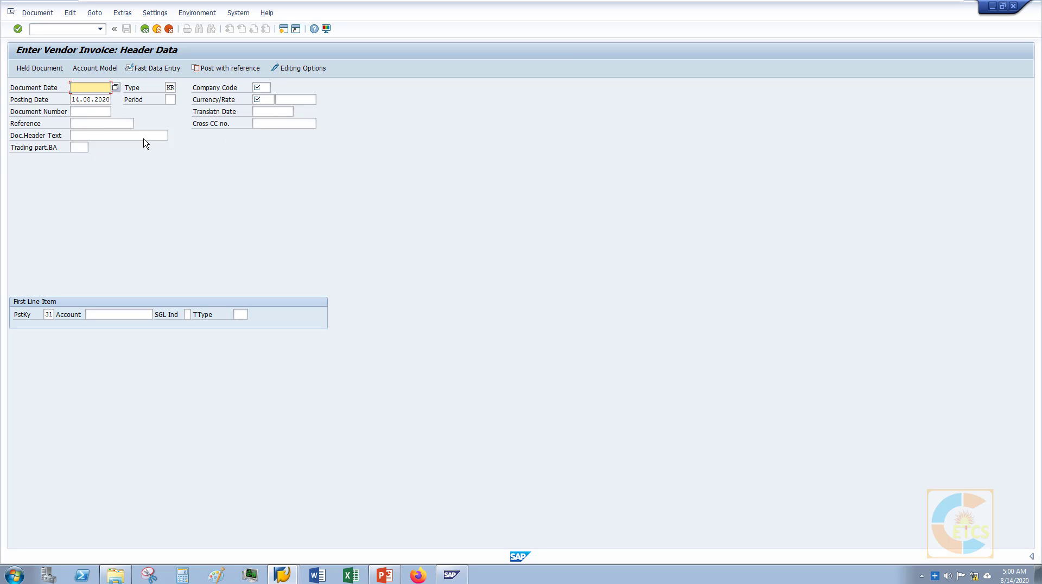
# - Set the vendor invoice's document date to 14.8.2020 and its document type to J1
pyautogui.write('4.8.')
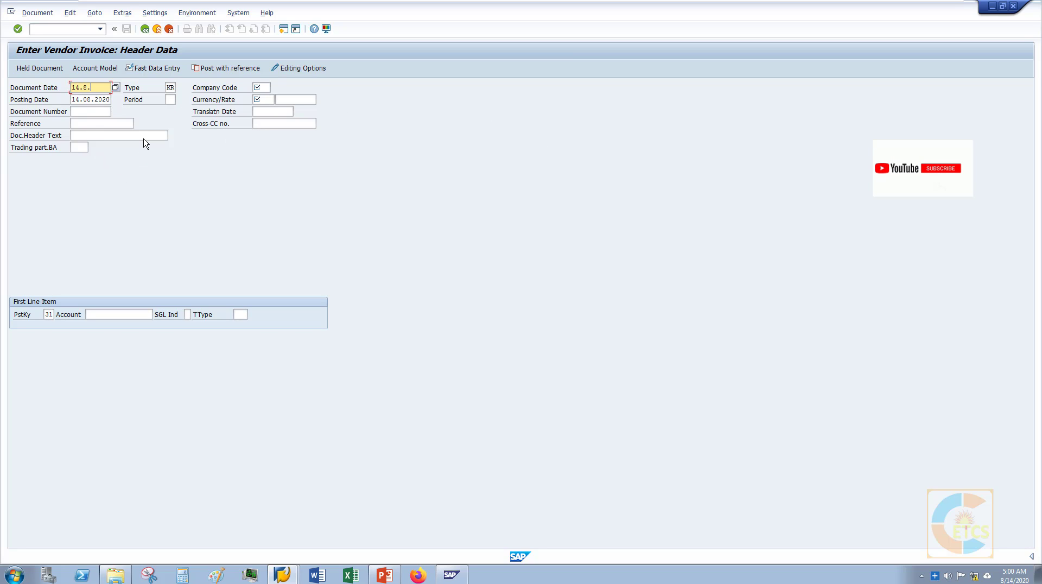
pyautogui.write('2020')
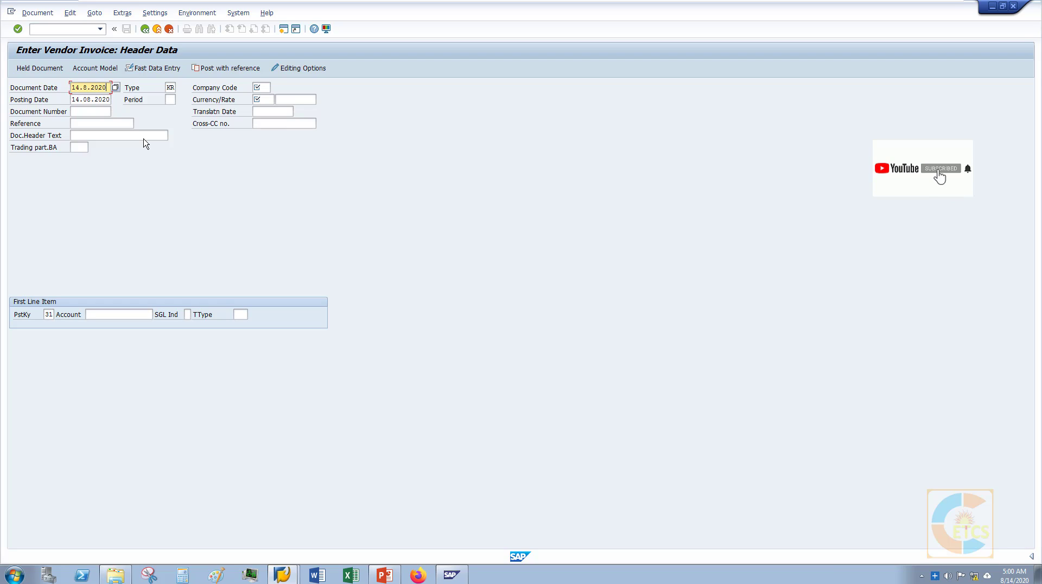
pyautogui.press('Tab')
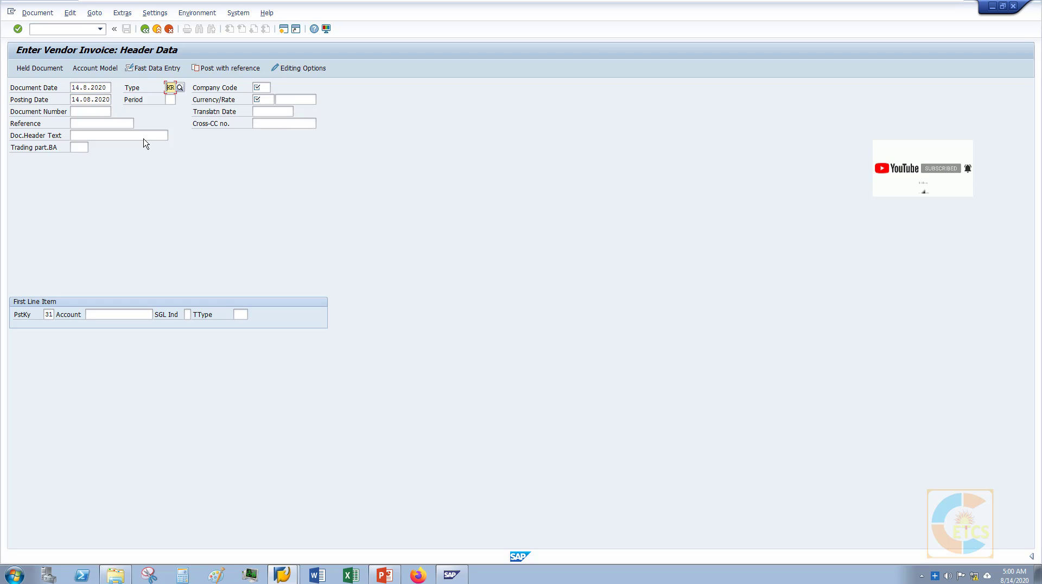
pyautogui.write('j1')
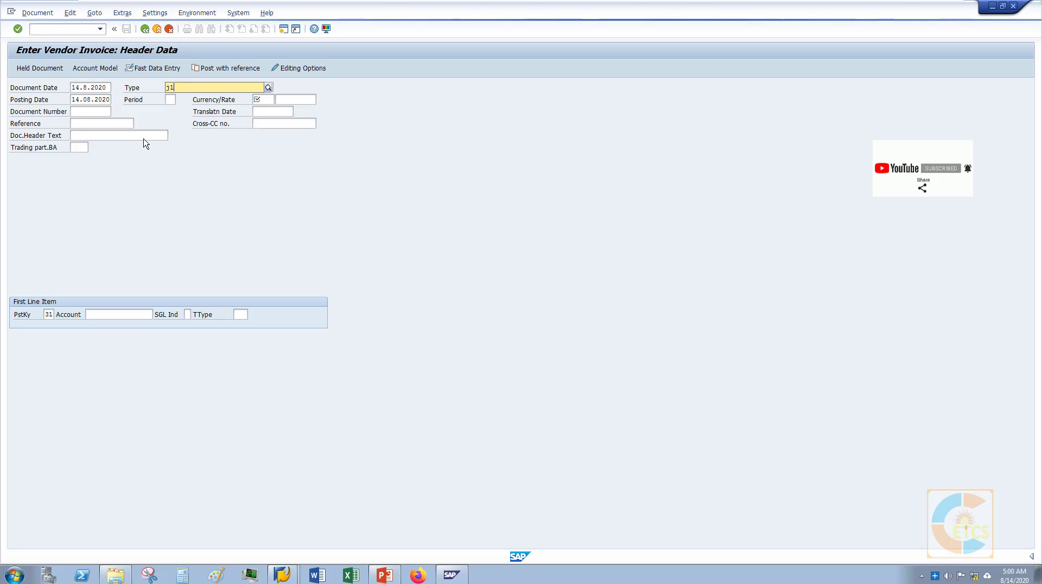
pyautogui.press('Down')
pyautogui.press('Return')
pyautogui.press('Tab')
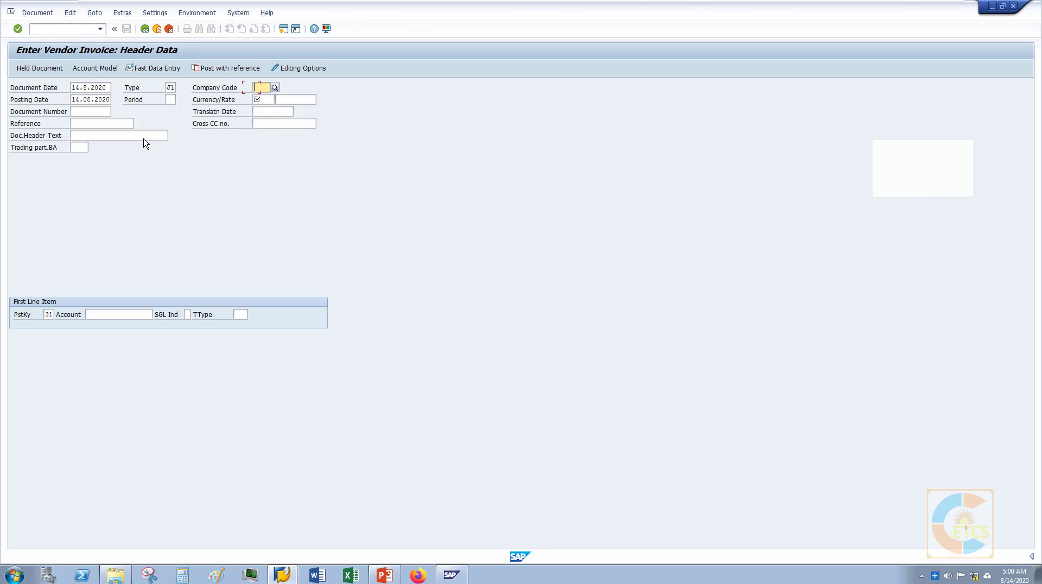
# - Enter company code 1500 and currency INR in the invoice header
pyautogui.write('1500')
pyautogui.press('Return')
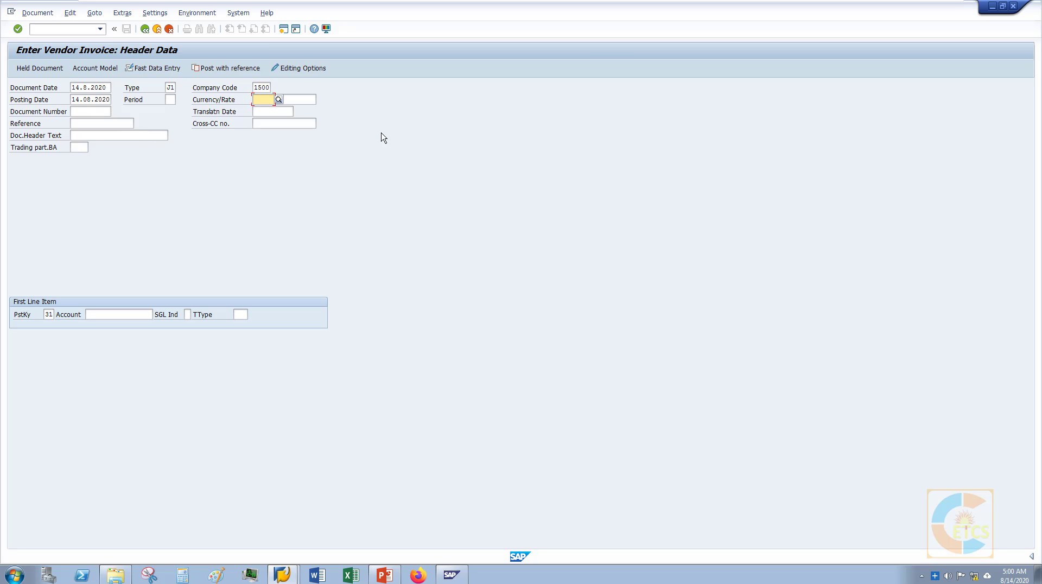
pyautogui.write('inr')
pyautogui.press('Return')
# - Enter Inv-116 as the invoice's reference
pyautogui.click(111, 120)
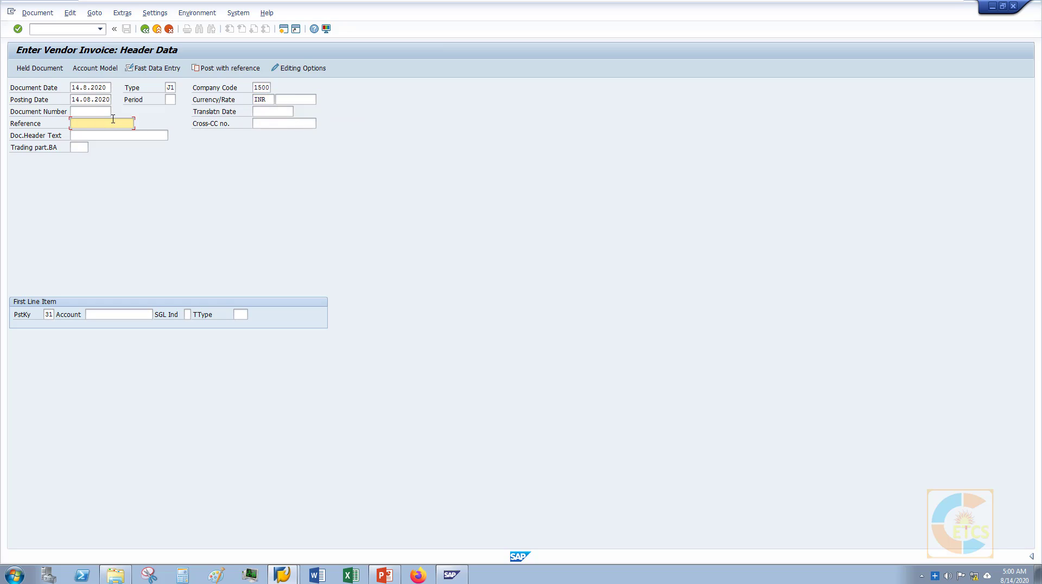
pyautogui.write('Inv')
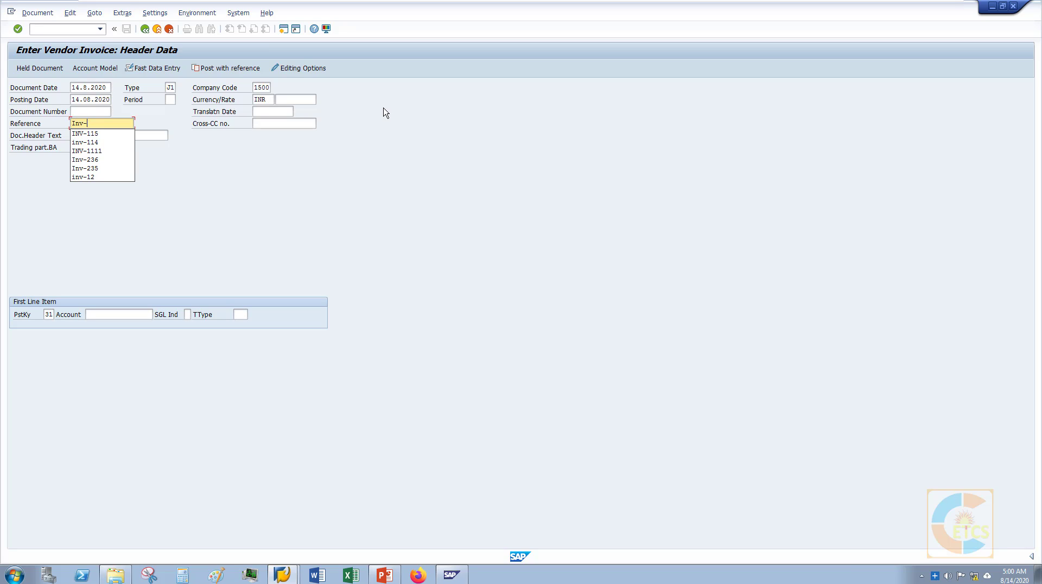
pyautogui.write('-116')
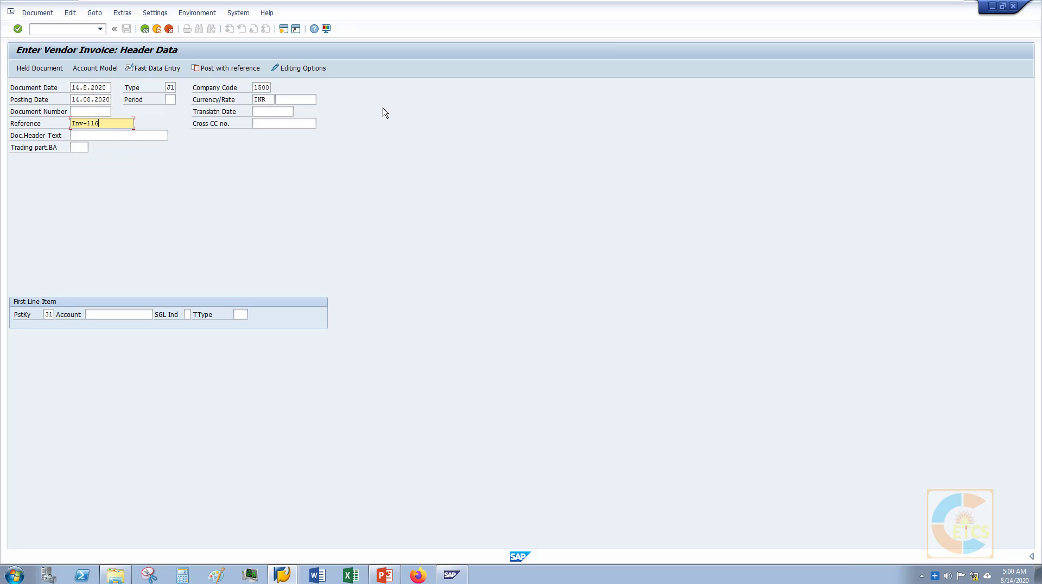
pyautogui.press('Tab')
pyautogui.press('Tab')
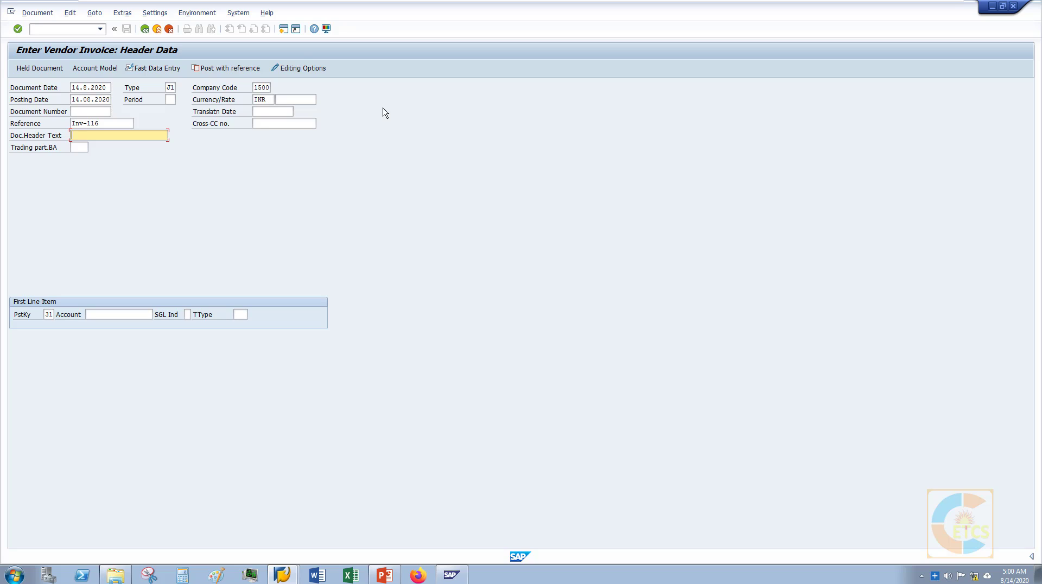
# - Enter "Consultancy charges" as the document header text
pyautogui.write('Cons')
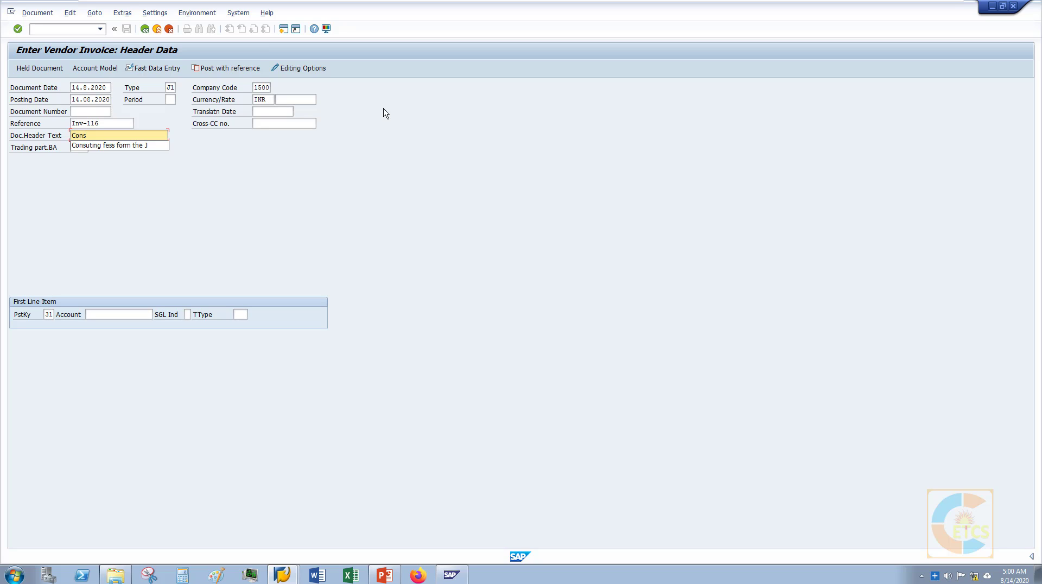
pyautogui.click(384, 575)
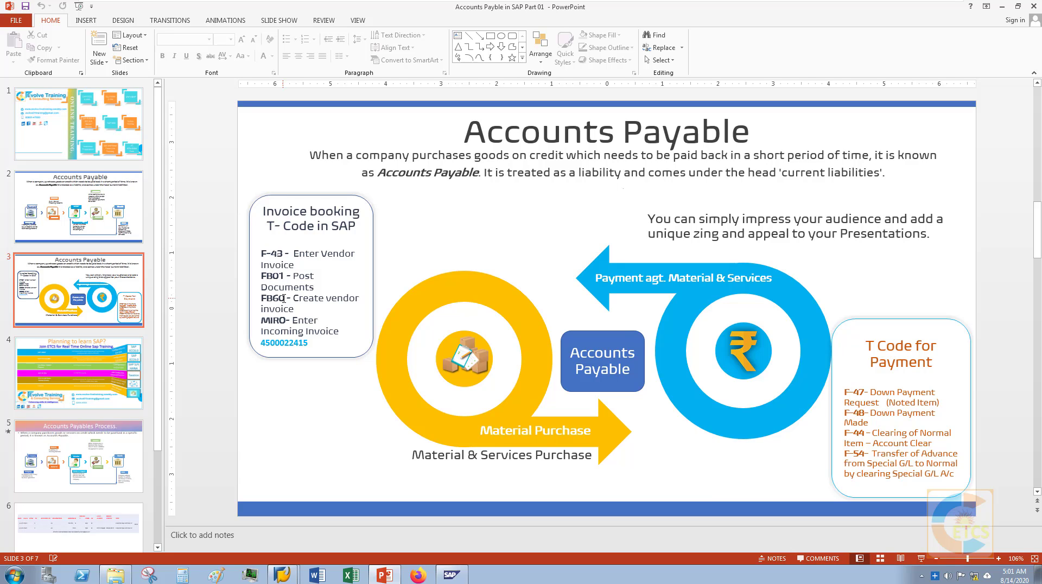
pyautogui.hotkey('alt', 'Tab')
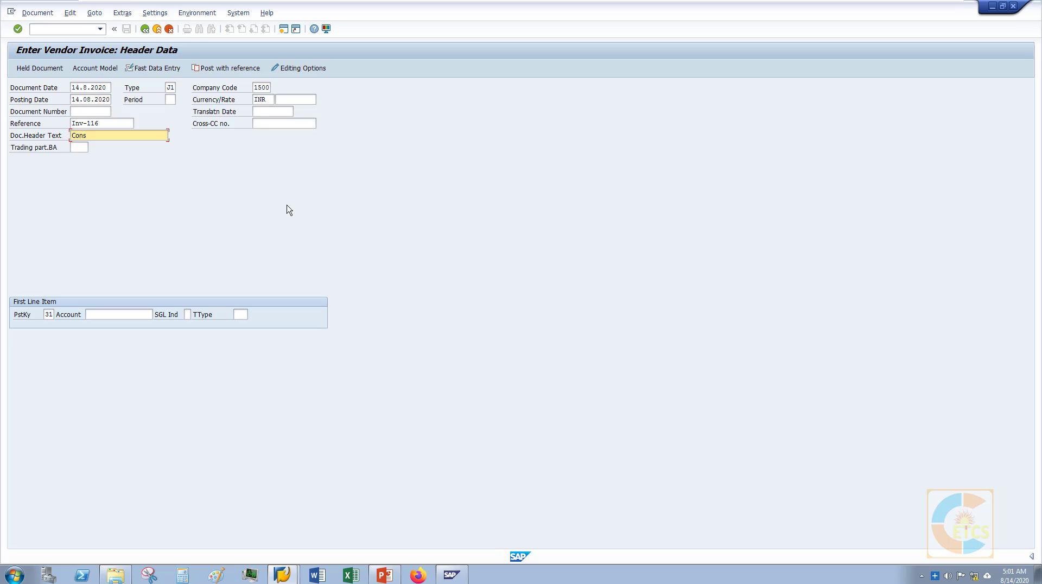
pyautogui.write('ultancy charges for')
pyautogui.press('BackSpace')
pyautogui.press('BackSpace')
# - Look up posting key 31 (Invoice) in the list of posting keys for the first line item
pyautogui.click(48, 315)
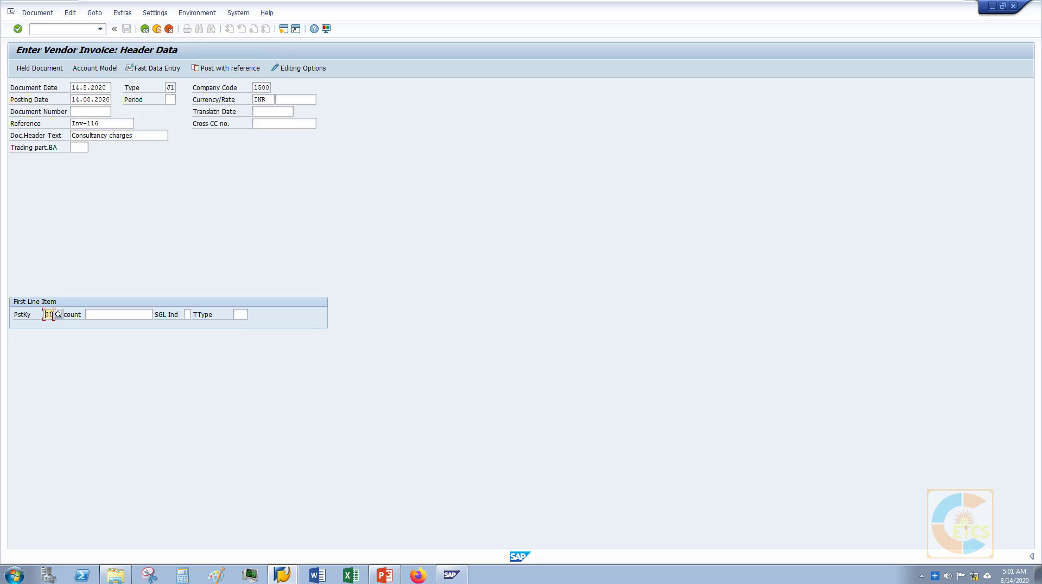
pyautogui.press('Return')
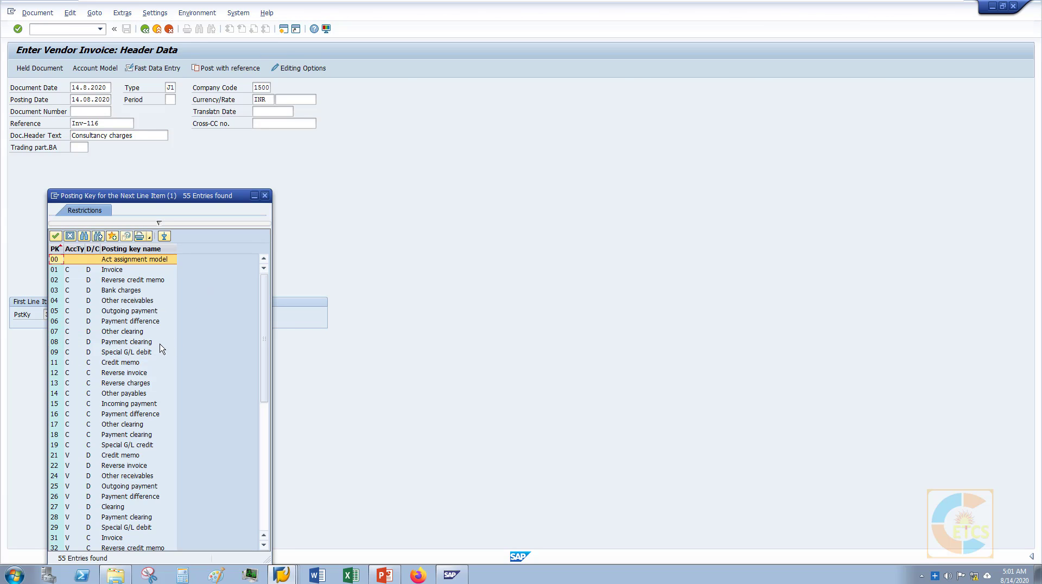
pyautogui.scroll(-3, 133, 374)
pyautogui.click(74, 446)
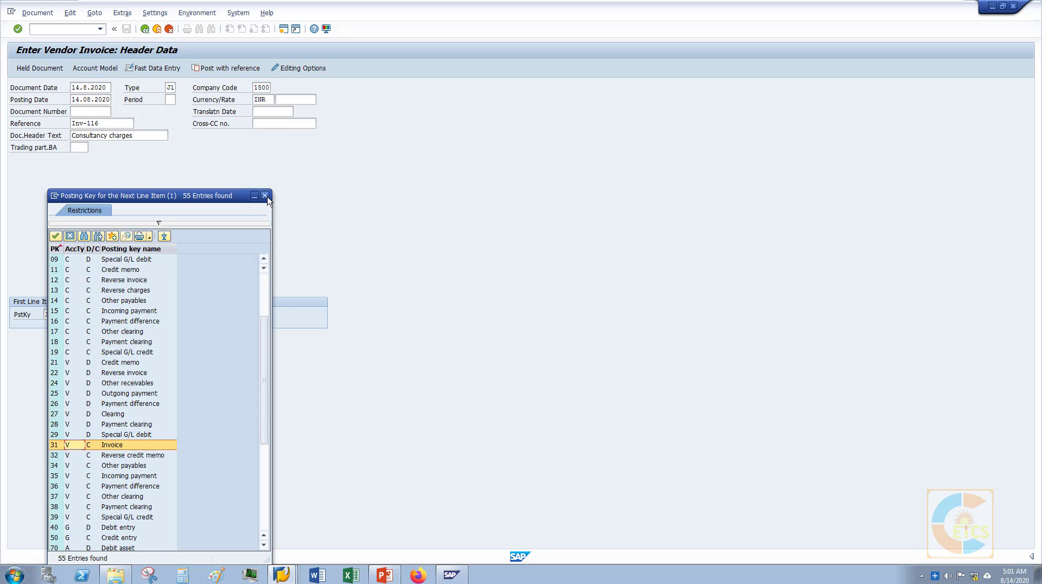
pyautogui.press('Return')
# - Search the company code's vendors without a hit limit, choose Shiva Traders ltd (Mumbai) for the first line item and continue to its item details
pyautogui.click(116, 315)
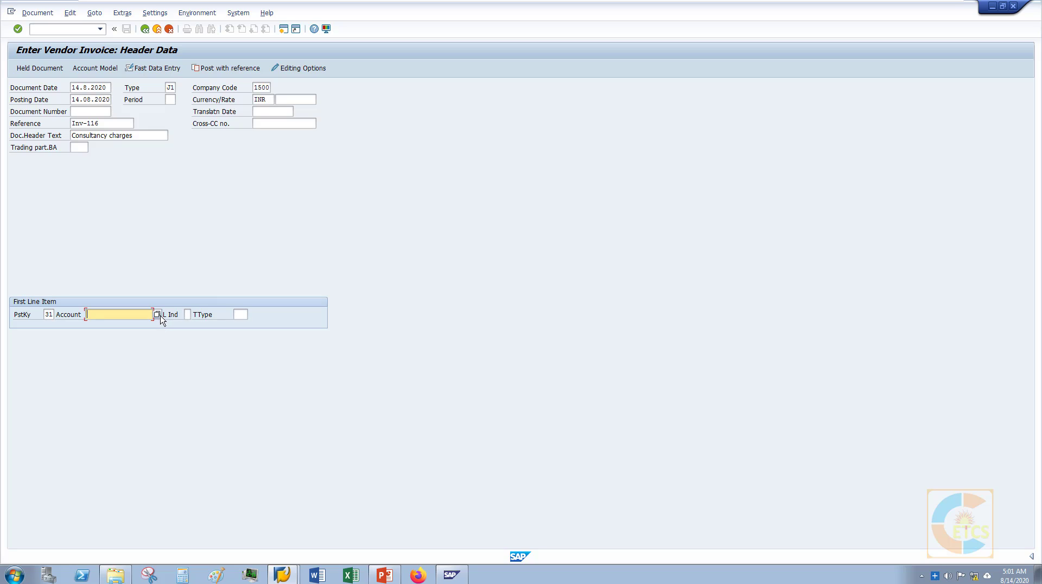
pyautogui.click(157, 315)
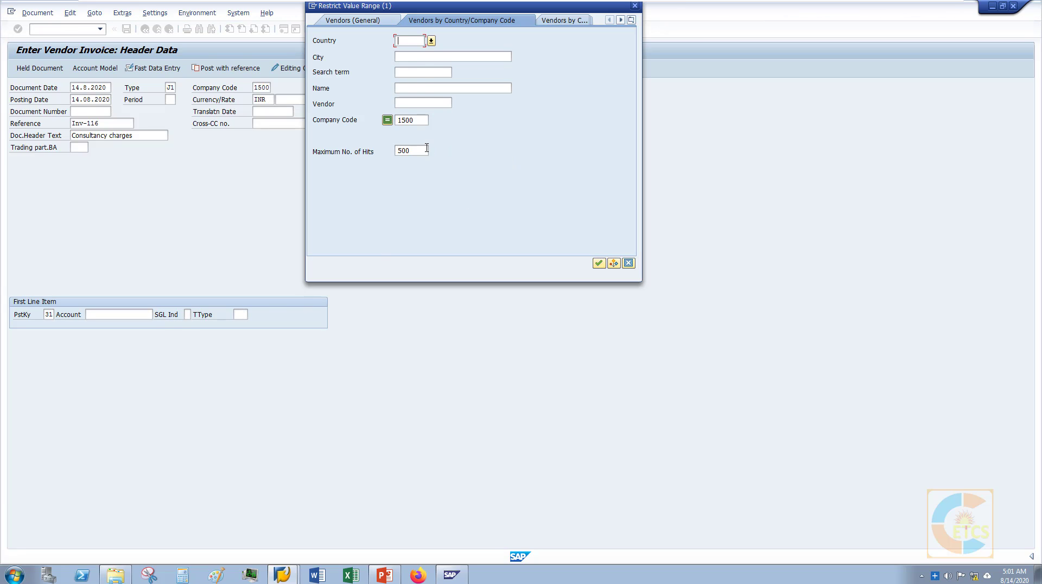
pyautogui.press('BackSpace')
pyautogui.press('BackSpace')
pyautogui.press('BackSpace')
pyautogui.click(598, 262)
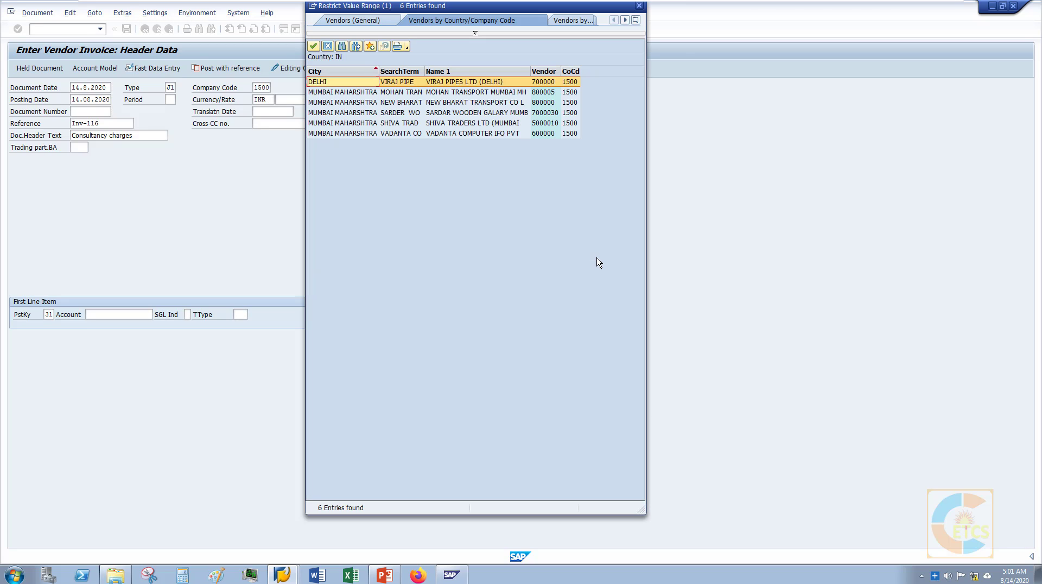
pyautogui.click(444, 124)
pyautogui.doubleClick(542, 124)
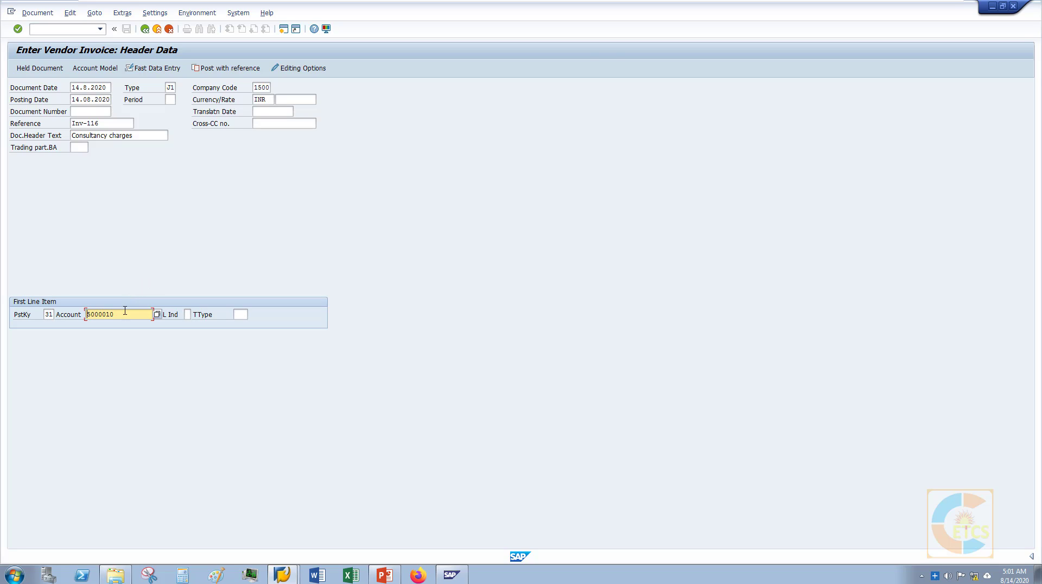
pyautogui.press('Return')
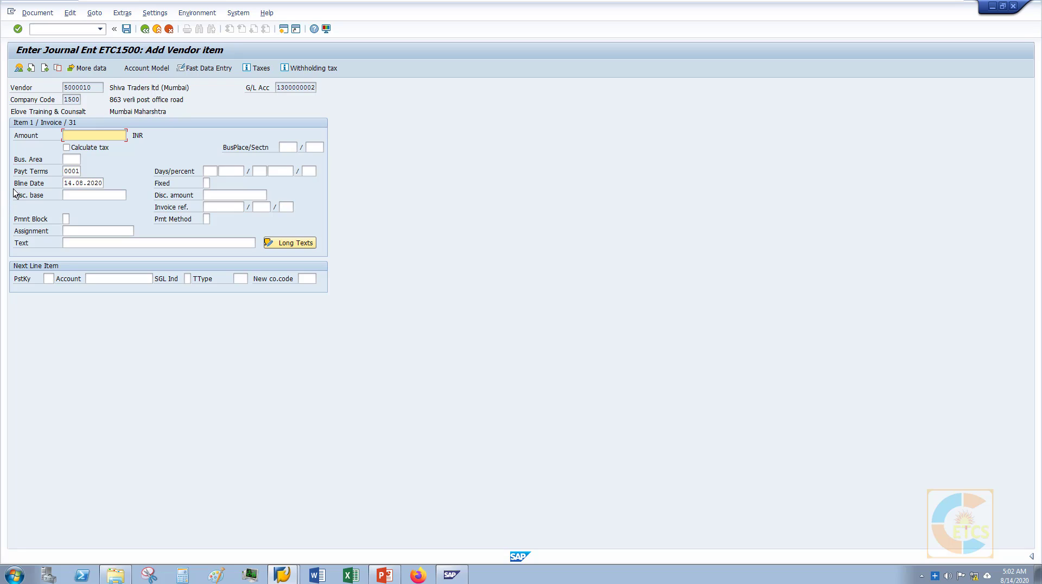
# - Set the vendor item's amount to 5000 INR, enable tax calculation and assign business area 1501
pyautogui.moveTo(93, 87); pyautogui.dragTo(52, 82)
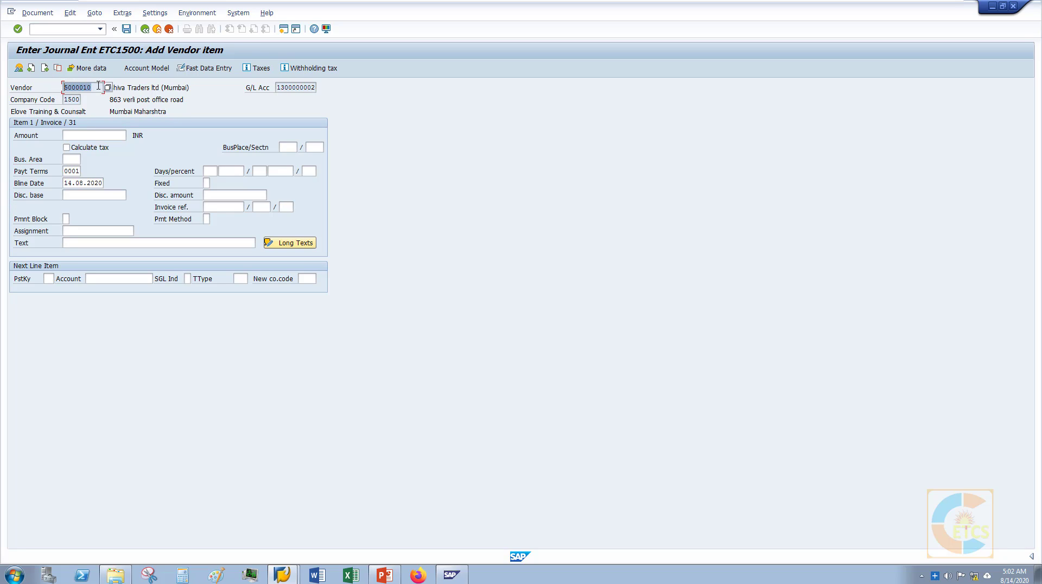
pyautogui.click(96, 137)
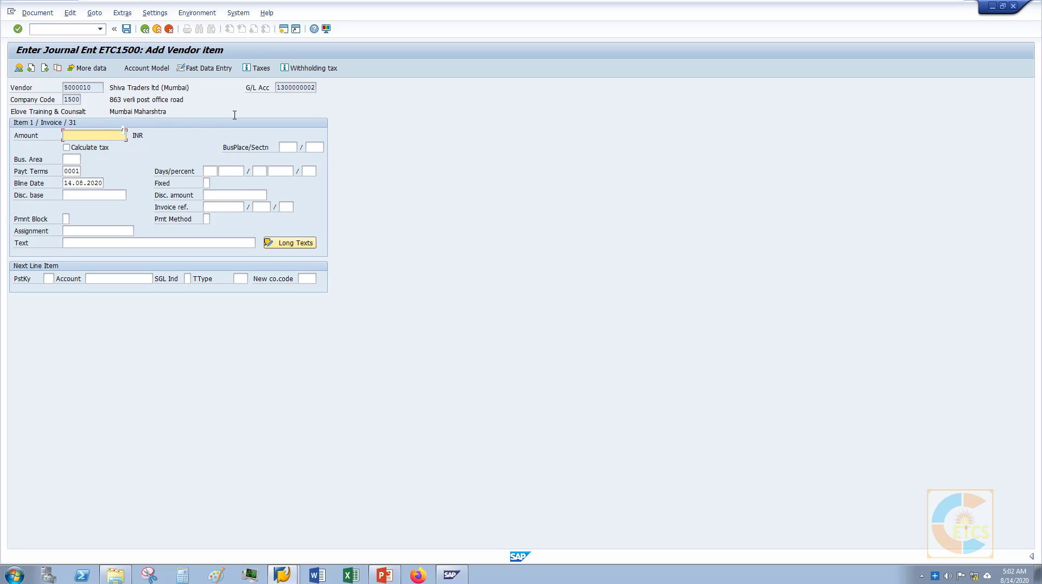
pyautogui.write('5000')
pyautogui.click(92, 148)
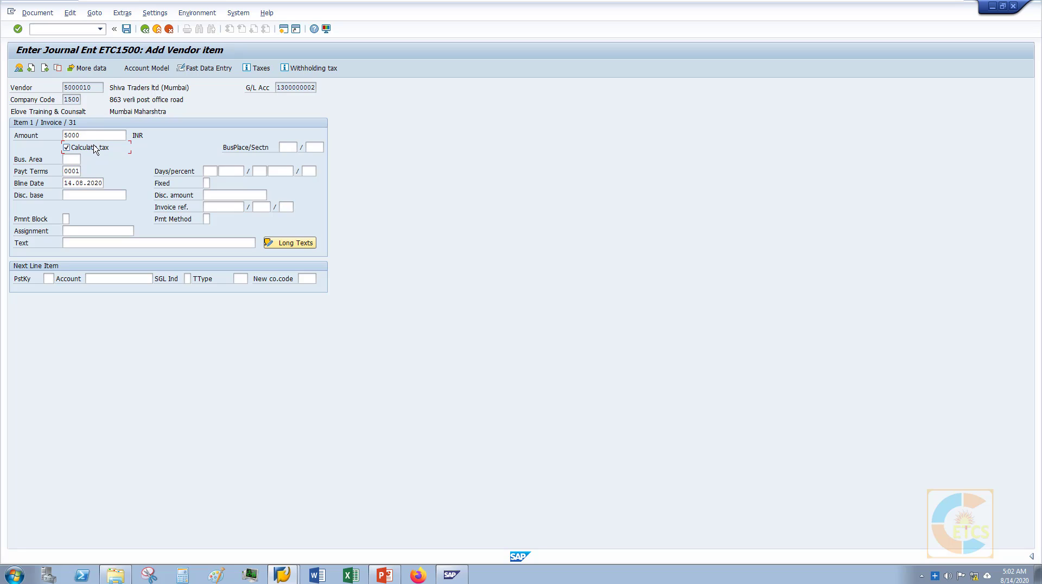
pyautogui.click(79, 161)
pyautogui.write('1501')
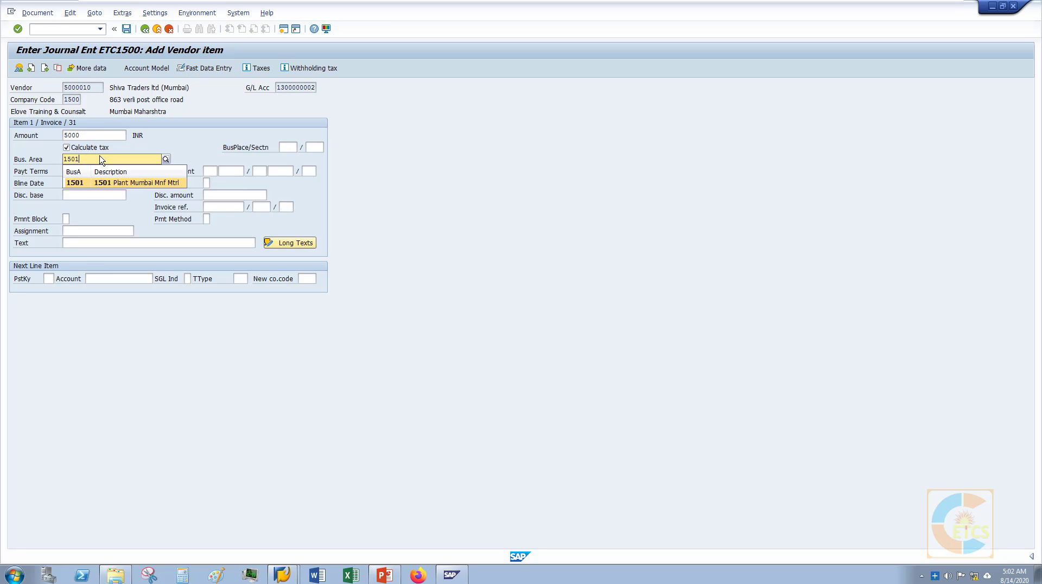
pyautogui.press('Return')
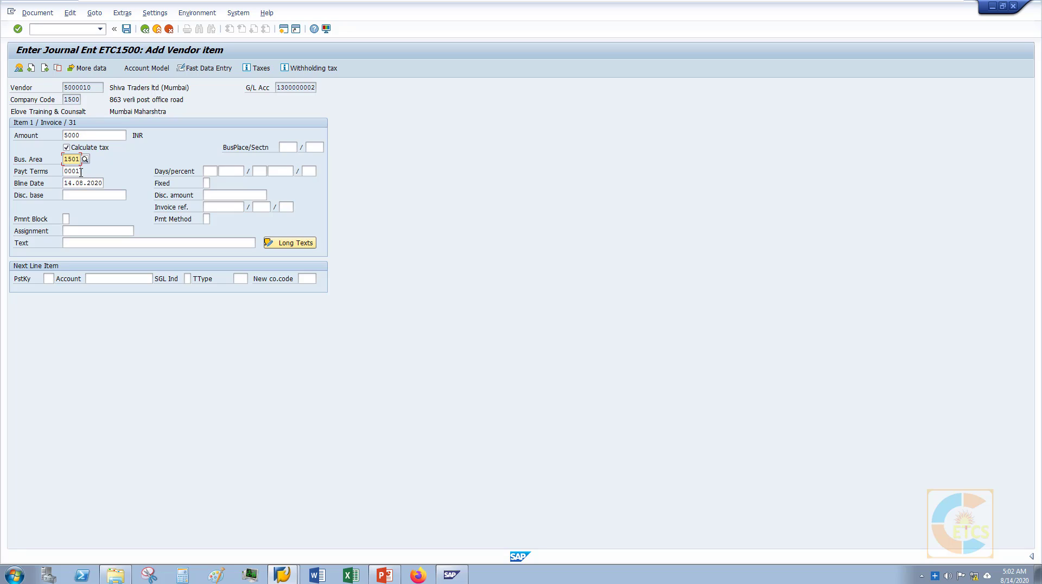
# - Enter "Conutn chrg" as the vendor item's assignment and "Consultancy charges" as its text
pyautogui.click(98, 231)
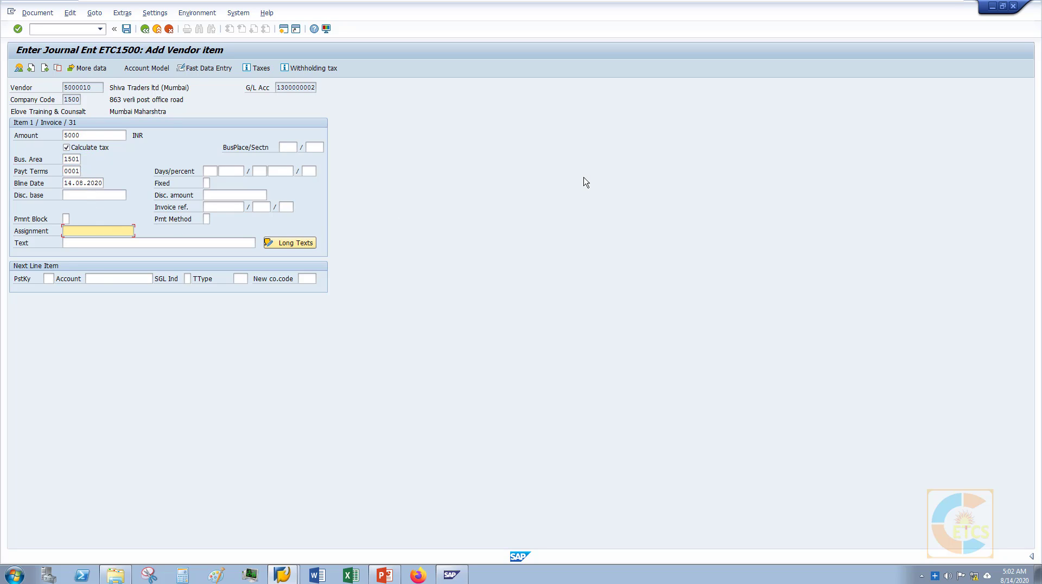
pyautogui.write('Conutn chrg')
pyautogui.click(147, 242)
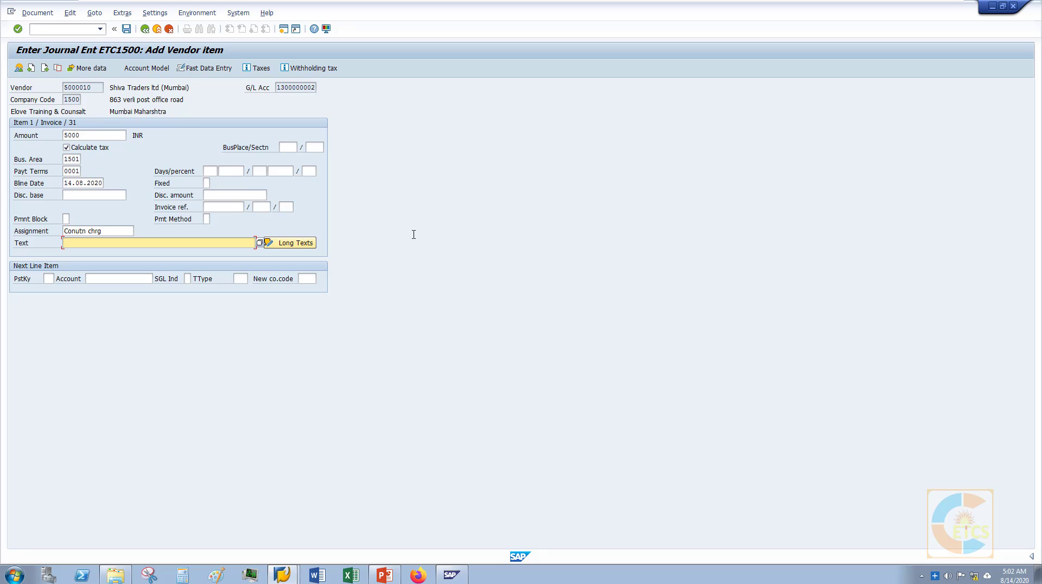
pyautogui.write('Consultancy charges')
# - Choose posting key 40 (Debit entry) for the next line item from the list of posting keys
pyautogui.click(49, 279)
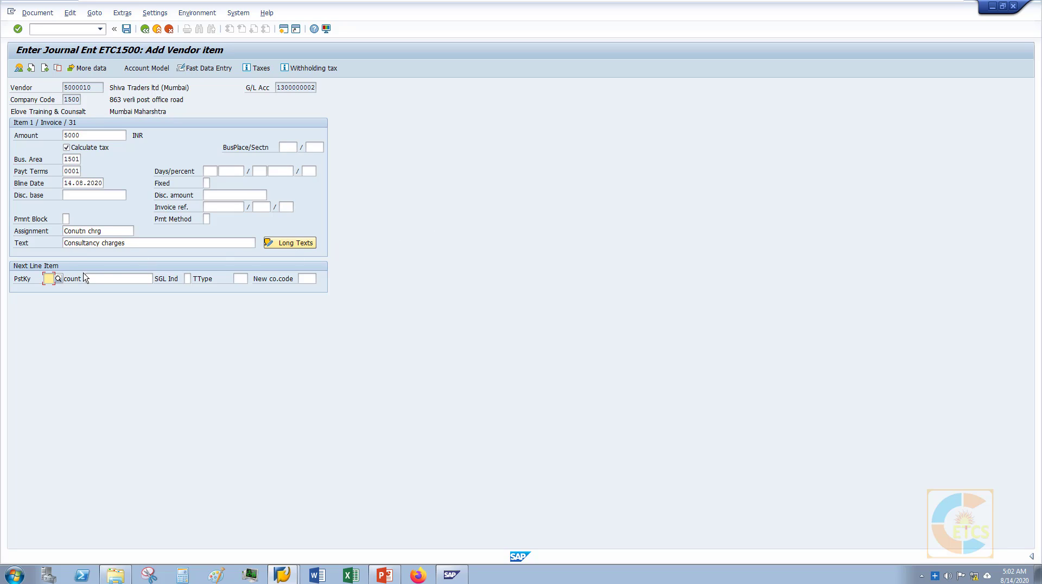
pyautogui.click(58, 279)
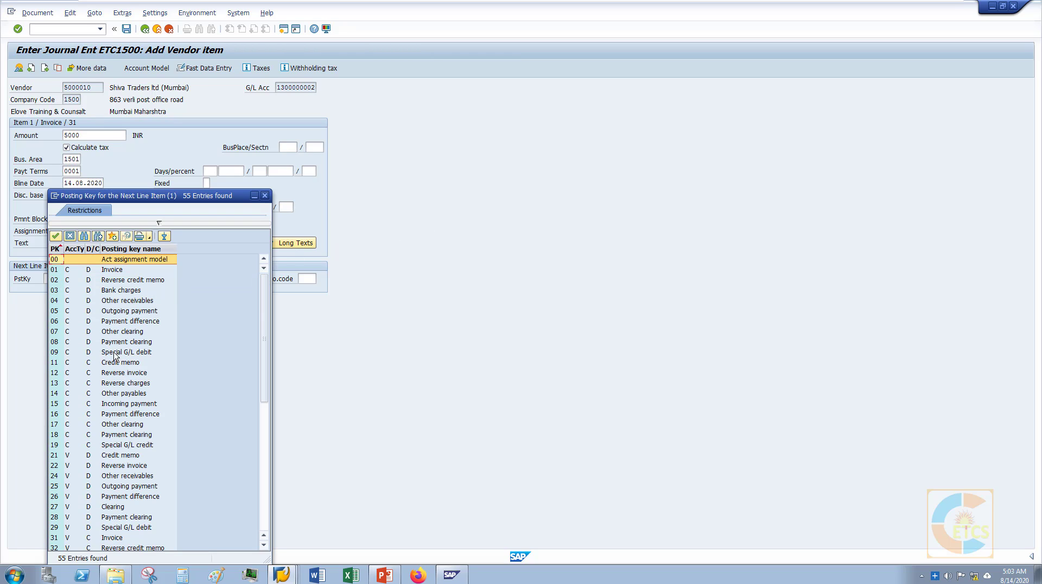
pyautogui.scroll(-3, 75, 471)
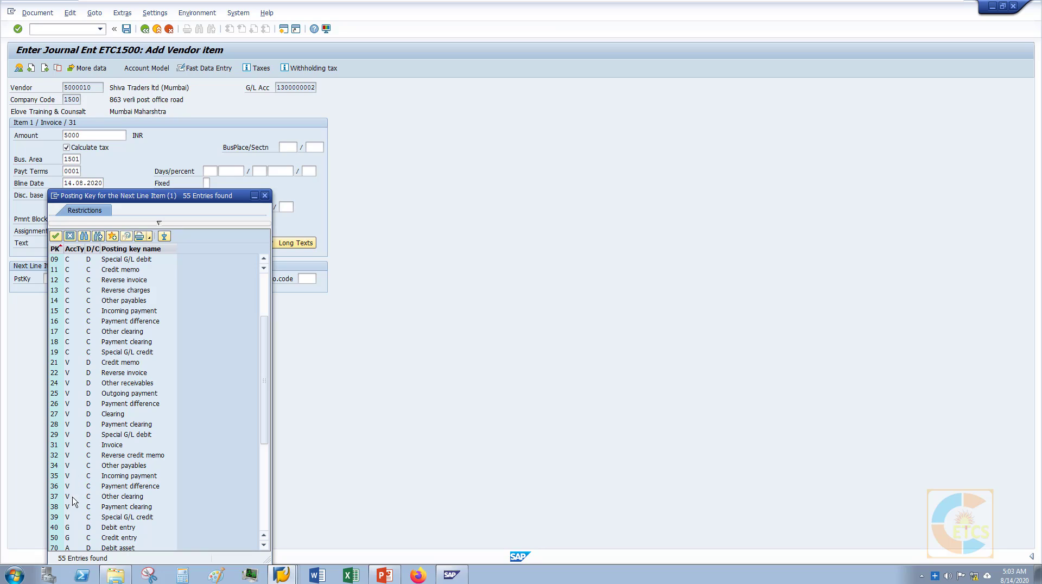
pyautogui.scroll(-1, 76, 508)
pyautogui.click(54, 497)
pyautogui.doubleClick(55, 497)
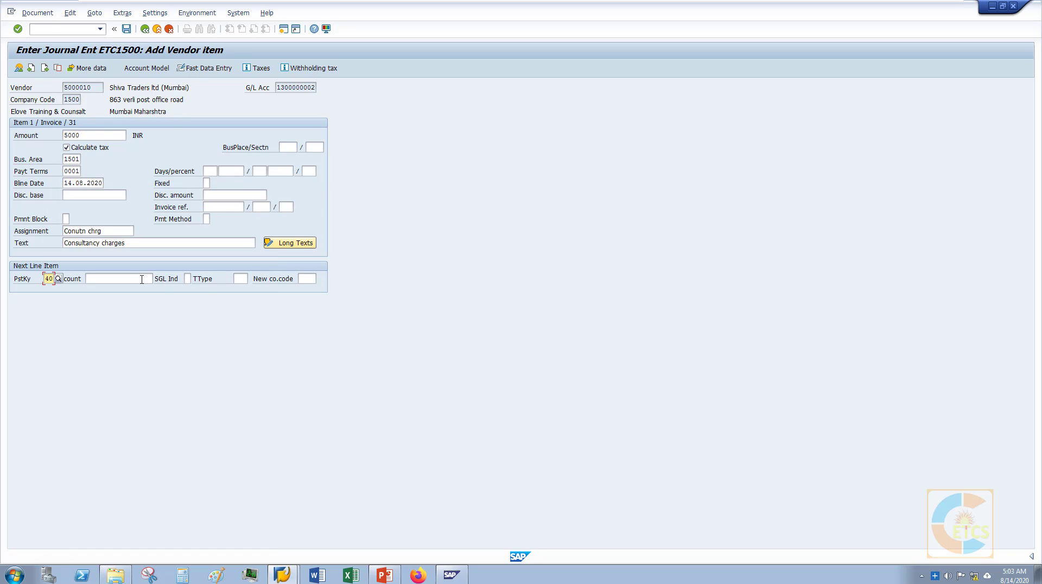
# - Search the chart of accounts for "consultancy", choose the Consultancy Charges G/L account for the next line item and continue to its details
pyautogui.click(119, 280)
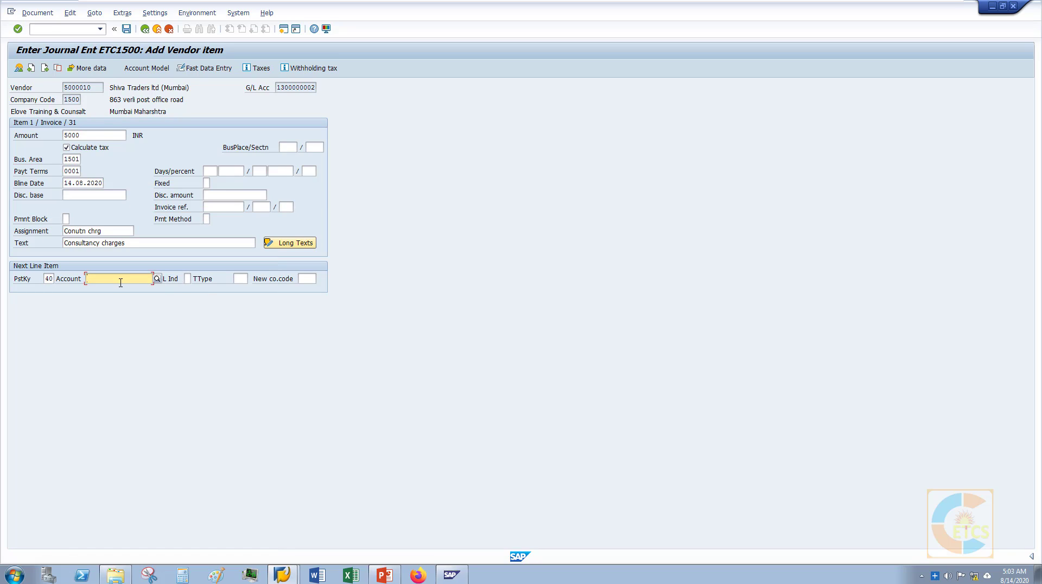
pyautogui.click(158, 279)
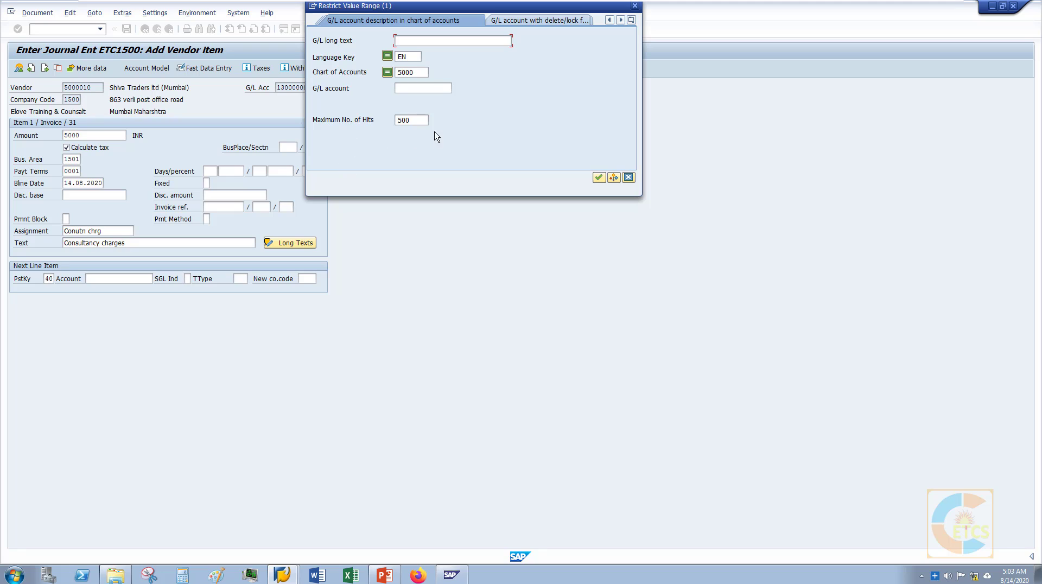
pyautogui.click(426, 120)
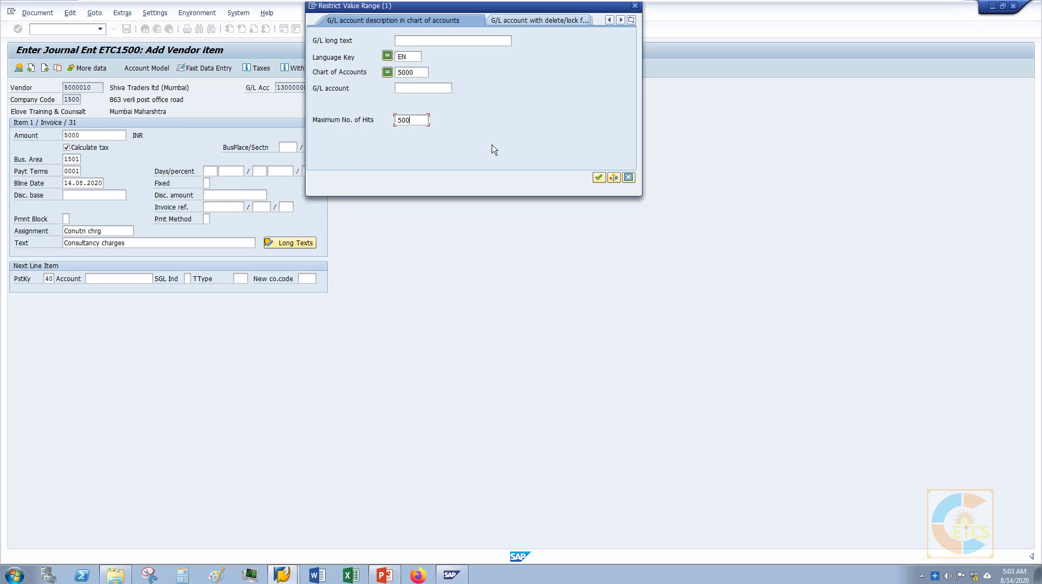
pyautogui.click(599, 178)
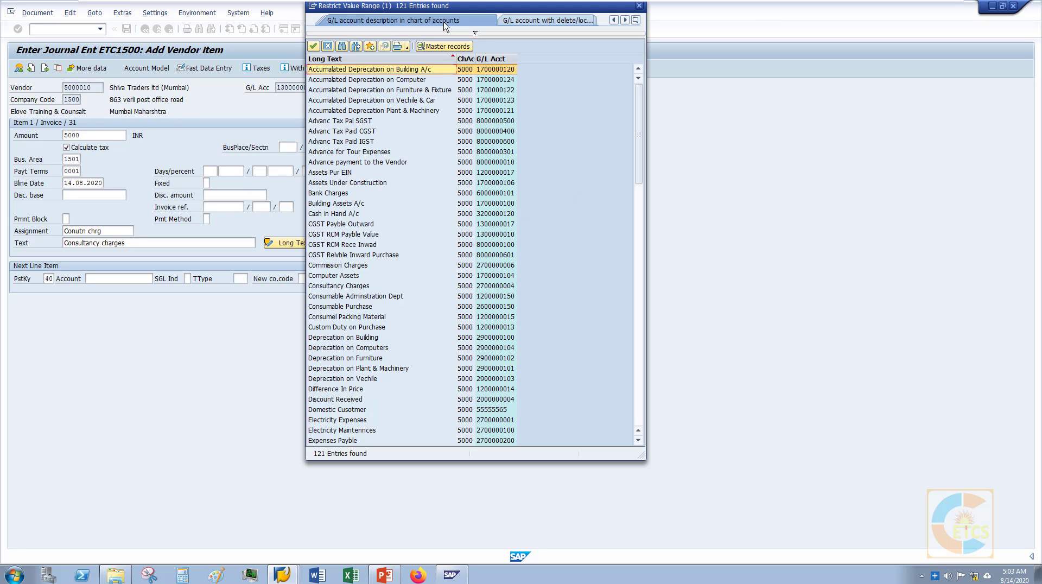
pyautogui.moveTo(449, 11); pyautogui.dragTo(634, 79)
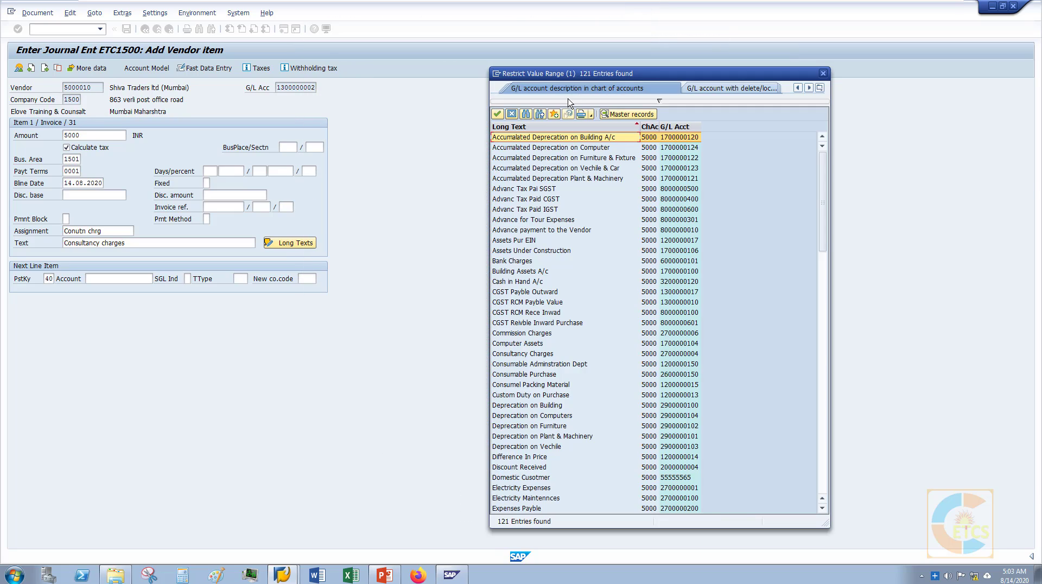
pyautogui.click(526, 114)
pyautogui.write('consultancy')
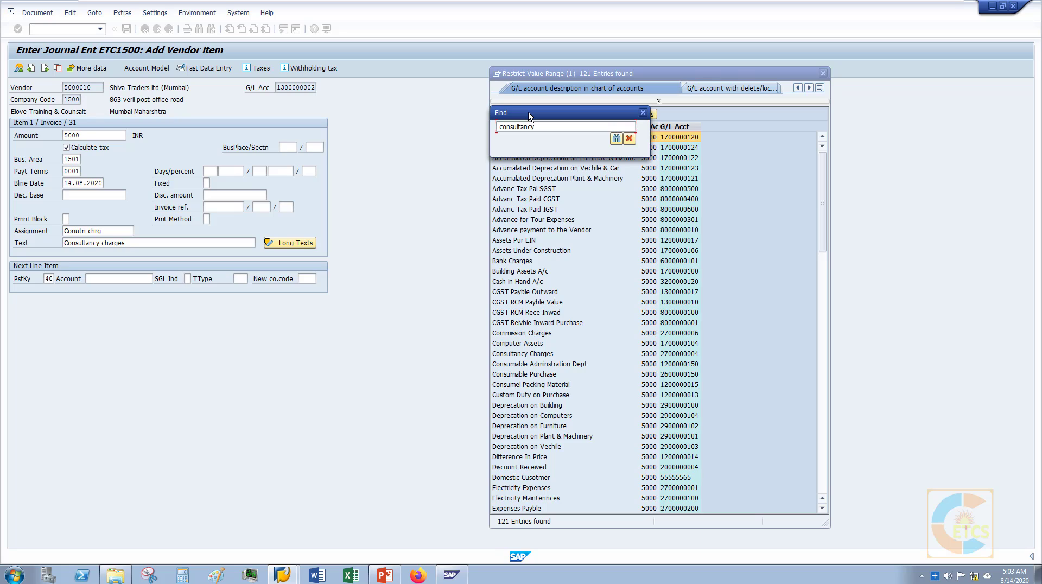
pyautogui.press('Return')
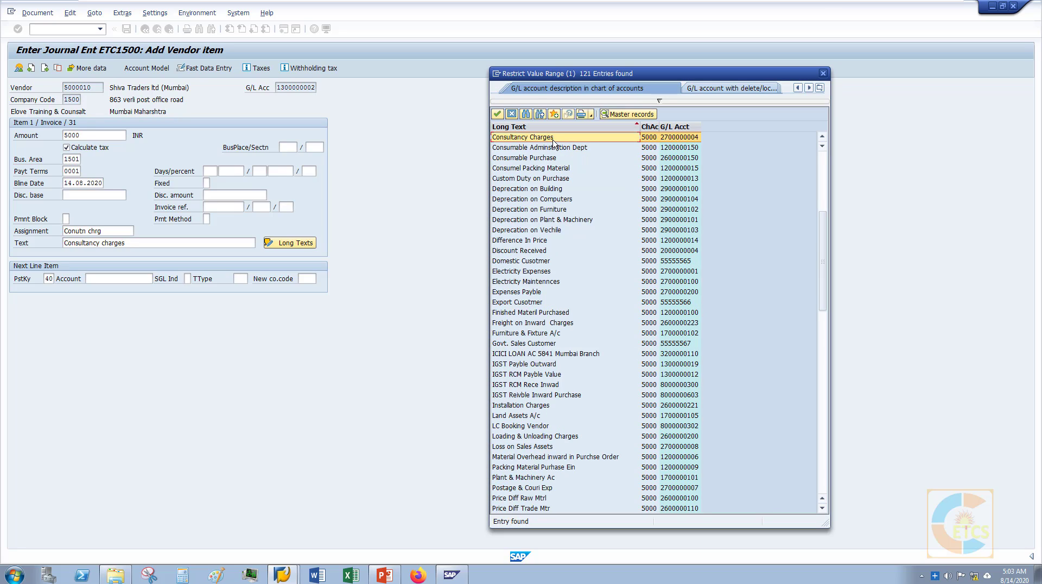
pyautogui.doubleClick(554, 142)
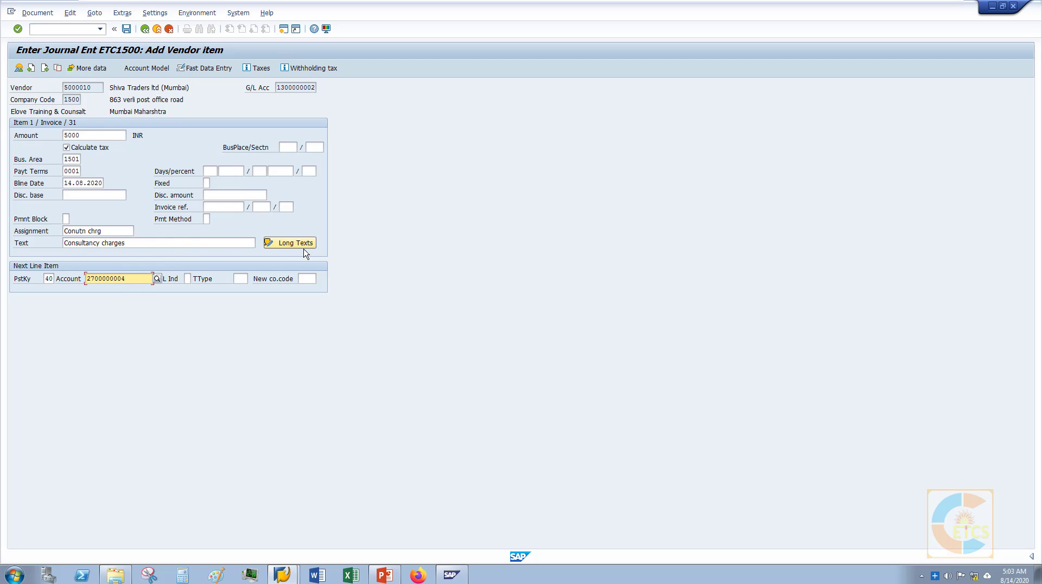
pyautogui.press('Return')
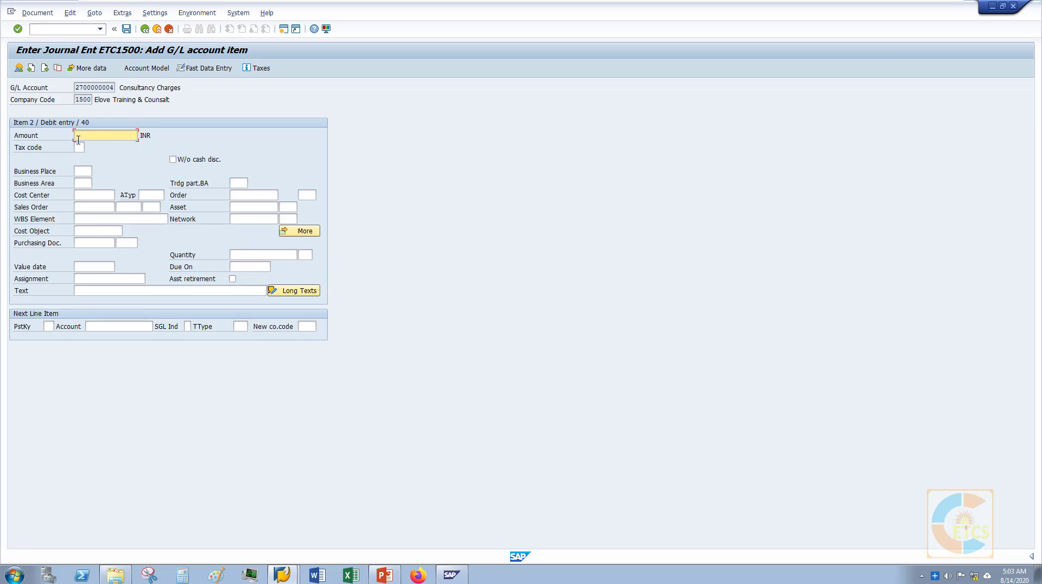
# - Set the G/L item's amount to 5000 INR and its tax code to P9, CGST 9% + SGST 9% (18%) Local
pyautogui.write('5')
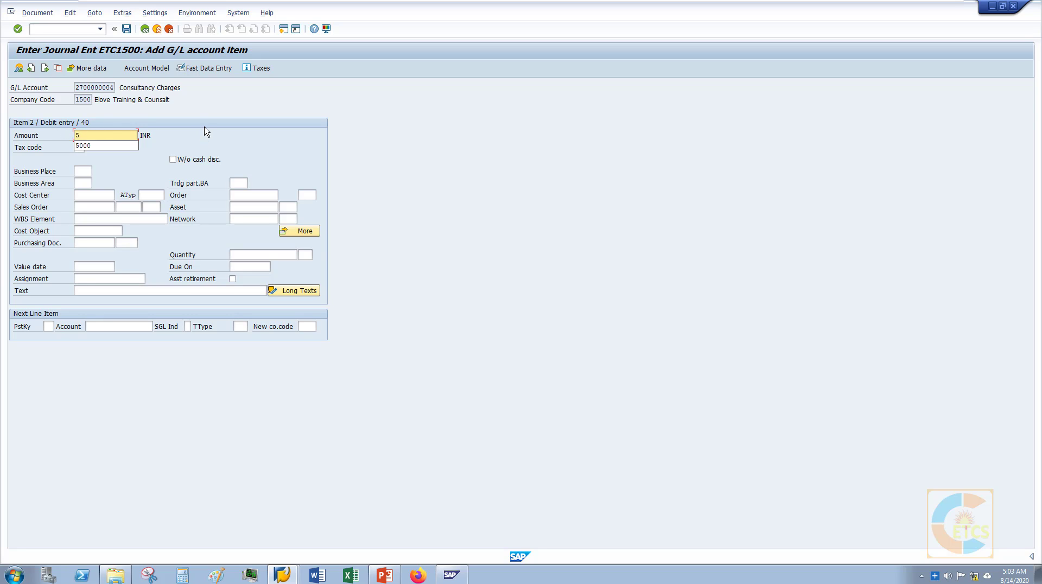
pyautogui.write('000')
pyautogui.click(80, 148)
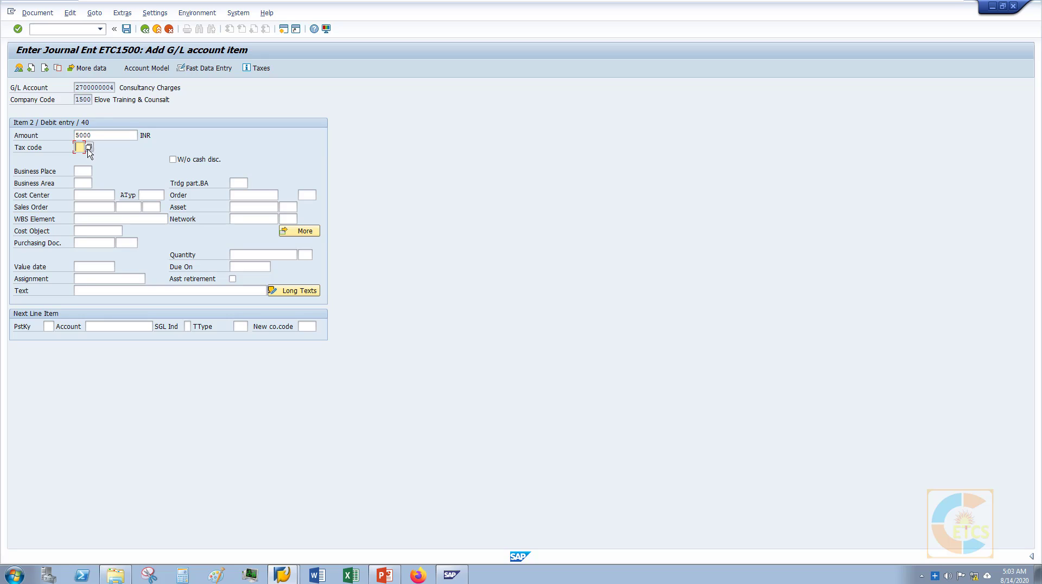
pyautogui.click(90, 147)
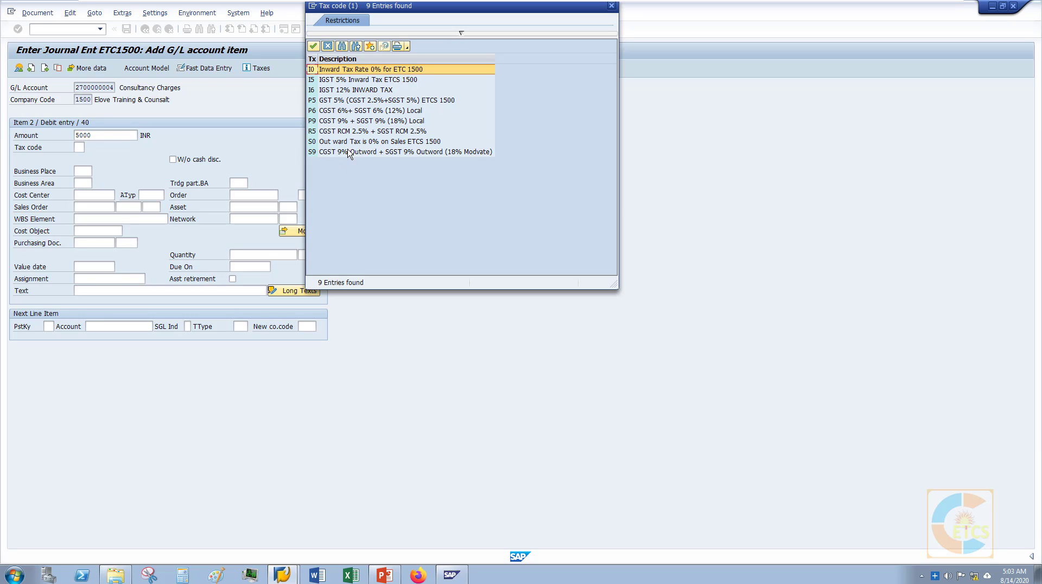
pyautogui.doubleClick(371, 121)
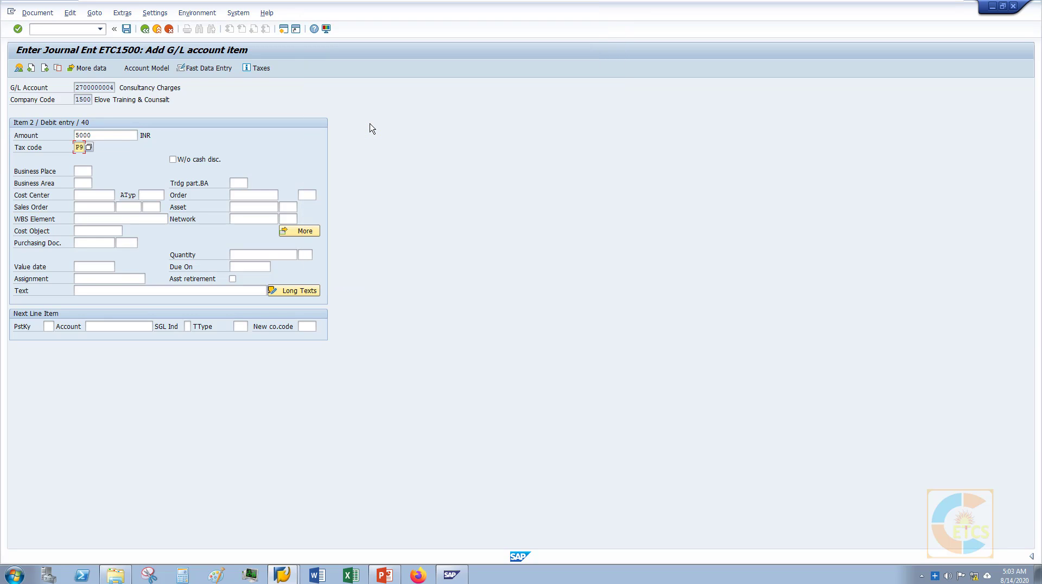
# - Assign business area 1501 and cost center 1501COSTCN to the Consultancy Charges debit item
pyautogui.click(87, 171)
pyautogui.click(85, 182)
pyautogui.write('1501')
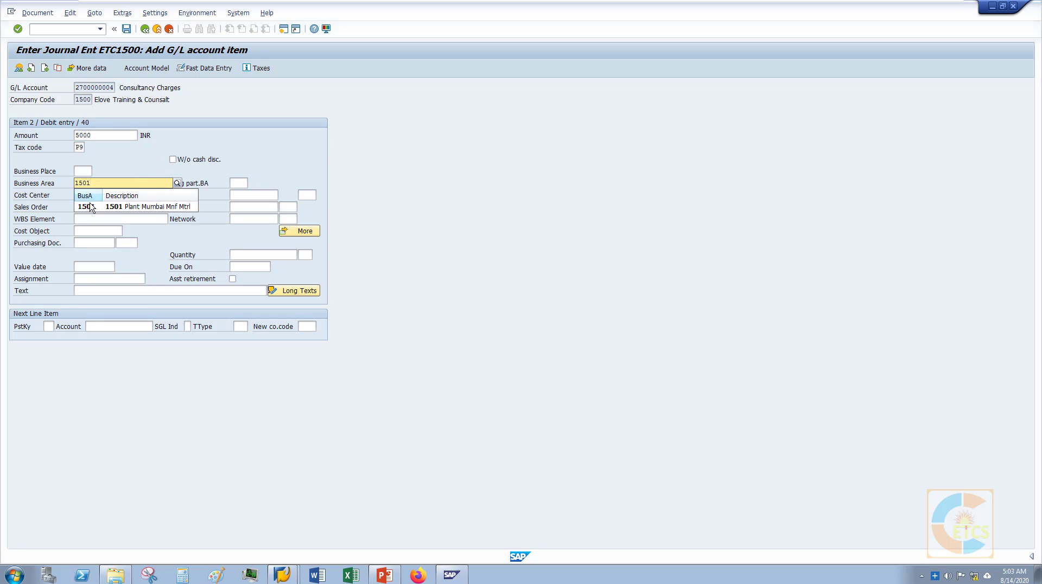
pyautogui.click(94, 193)
pyautogui.write('1501')
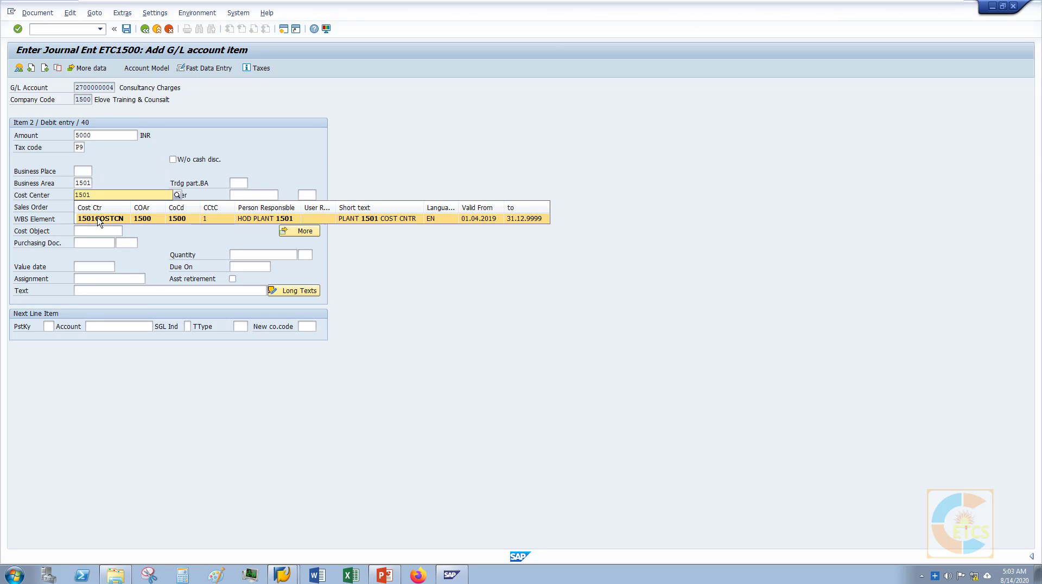
pyautogui.click(100, 217)
# - Enter "Conutn chrg" as the G/L item's assignment and "Consultancy charges" as its text
pyautogui.click(95, 279)
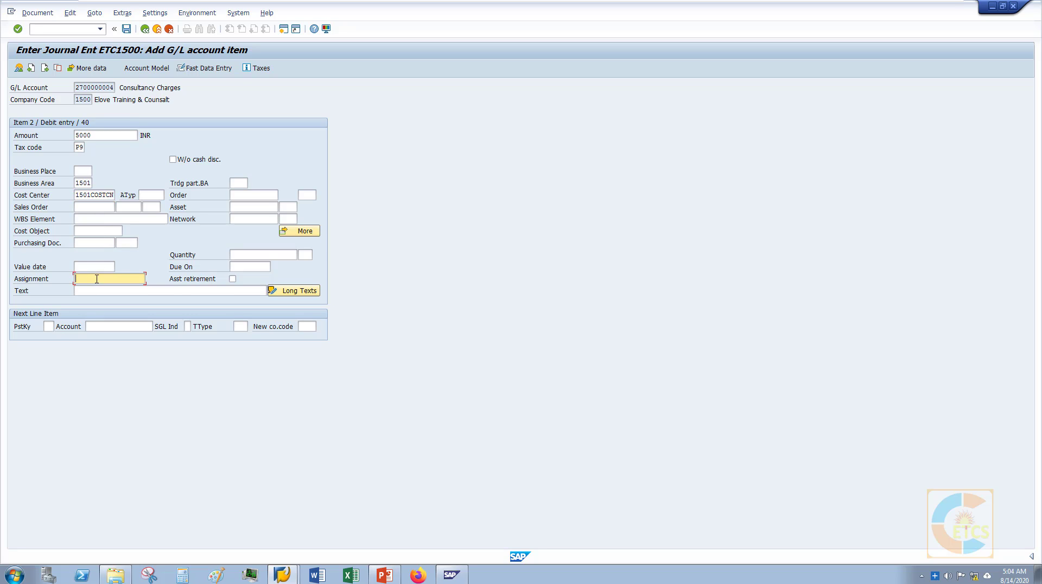
pyautogui.write('Co')
pyautogui.press('Down')
pyautogui.press('Return')
pyautogui.press('Tab')
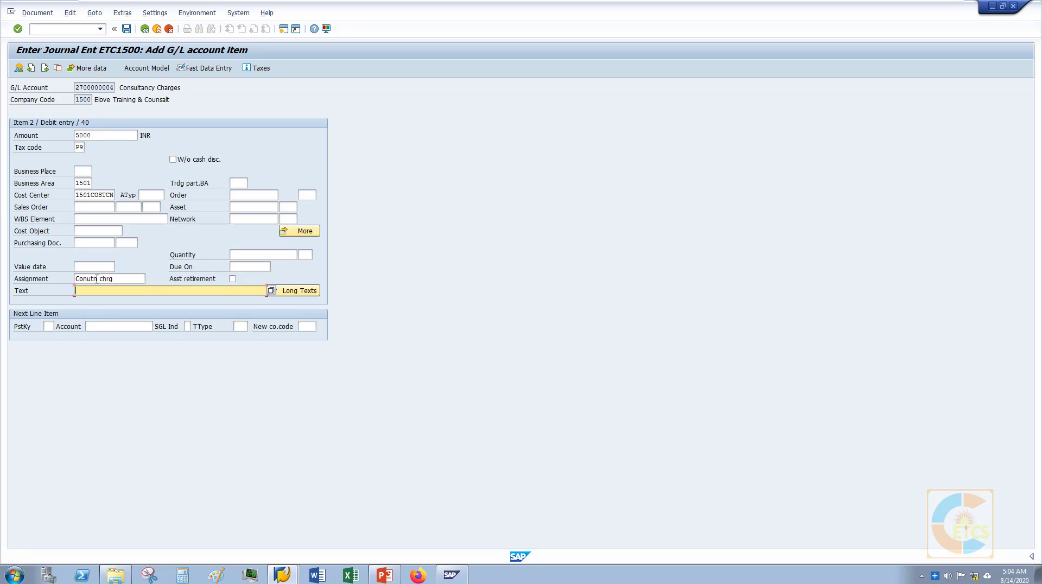
pyautogui.write('C')
pyautogui.press('Down')
pyautogui.press('Return')
# - Try to simulate the document from the G/L account item
pyautogui.click(36, 14)
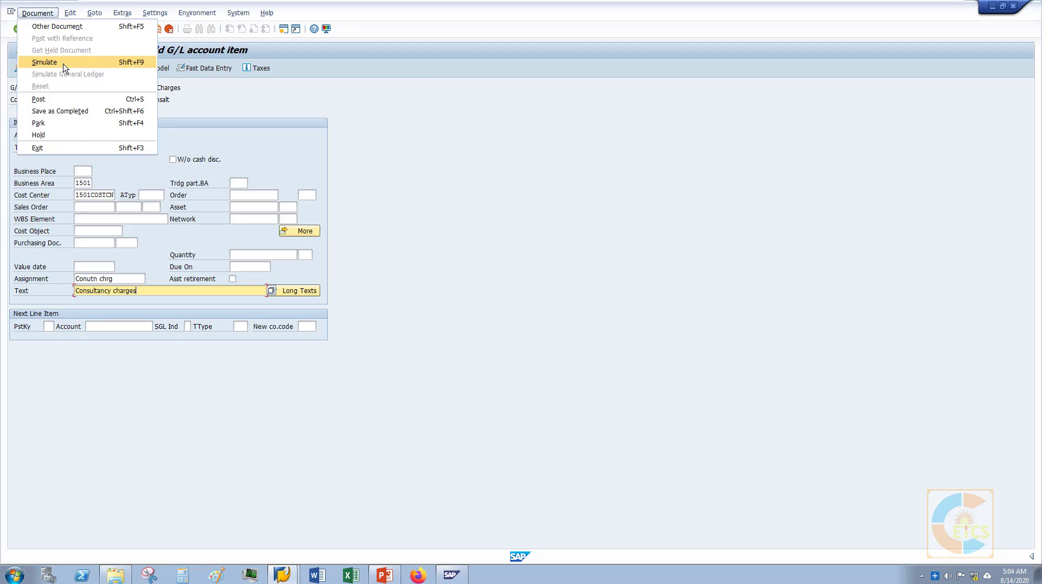
pyautogui.click(397, 117)
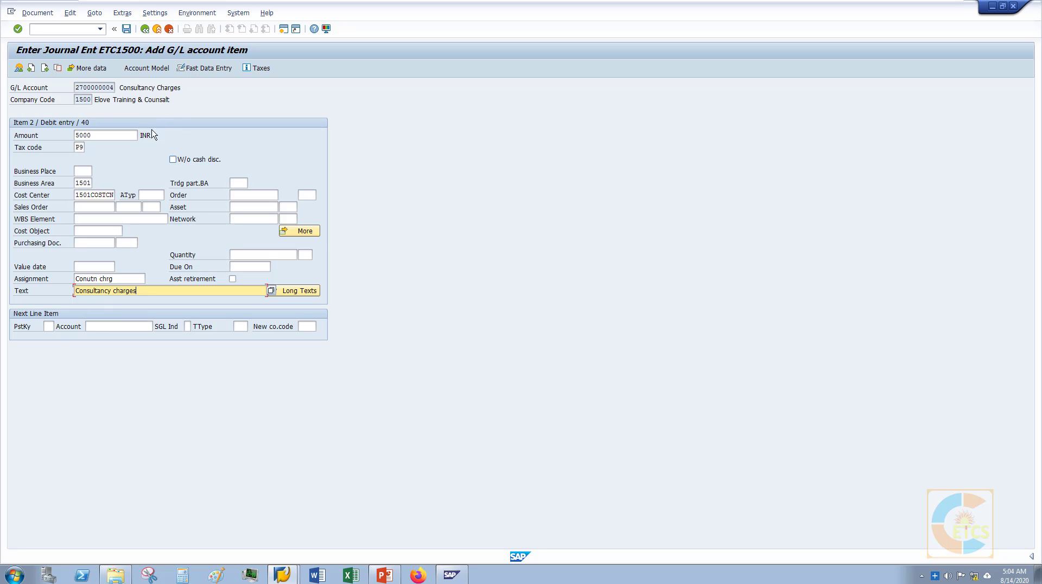
pyautogui.click(36, 13)
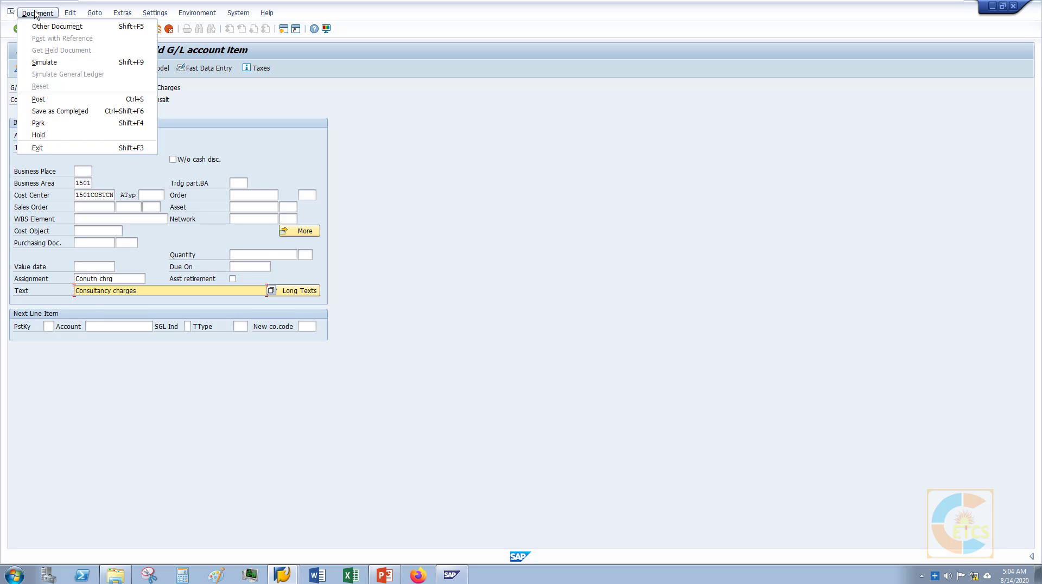
pyautogui.click(64, 64)
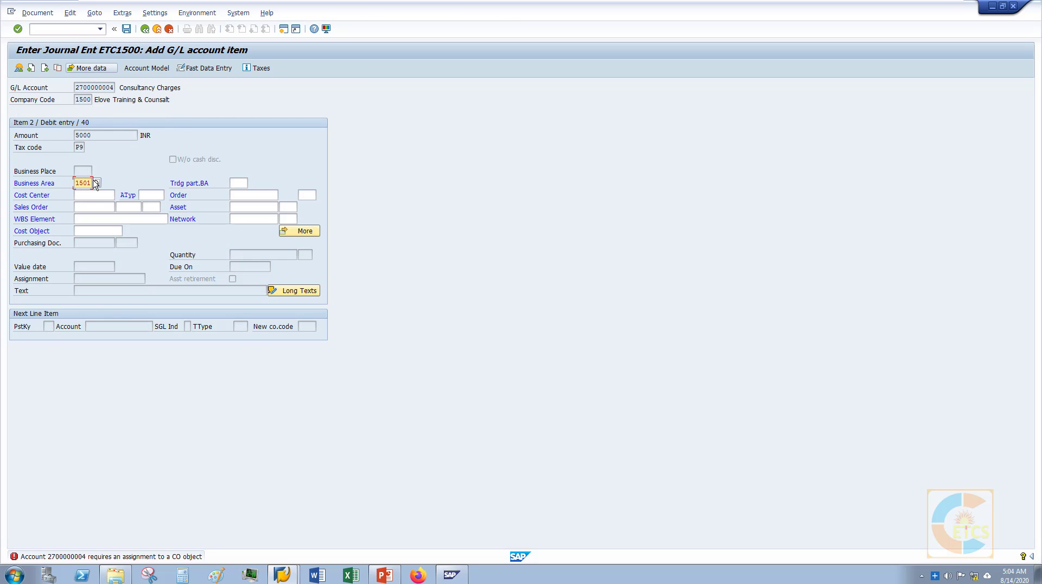
# - Assign cost center 1501COSTCN to the Consultancy Charges item again and simulate the document
pyautogui.click(86, 195)
pyautogui.write('1')
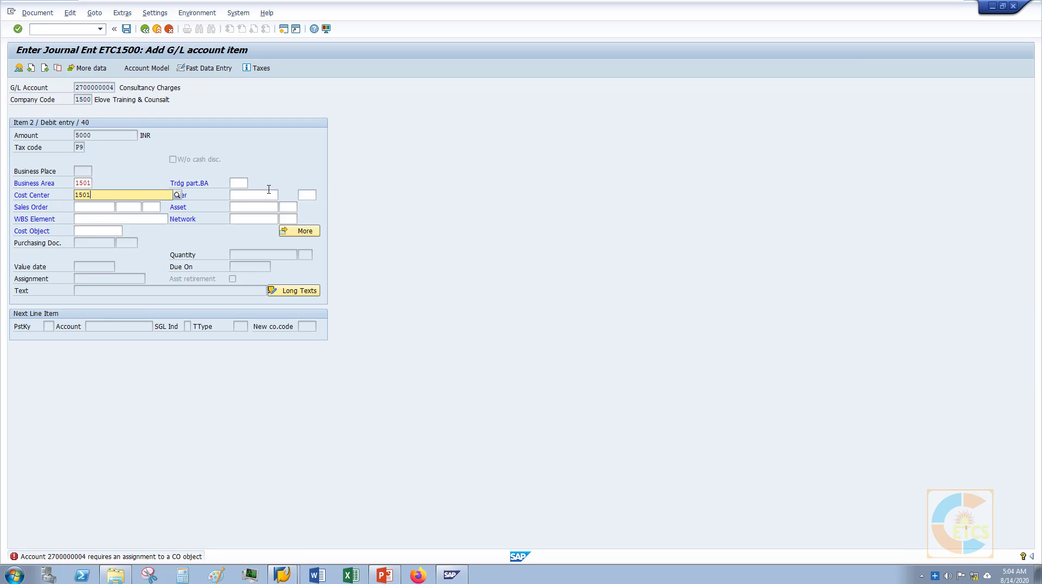
pyautogui.write('501')
pyautogui.click(107, 219)
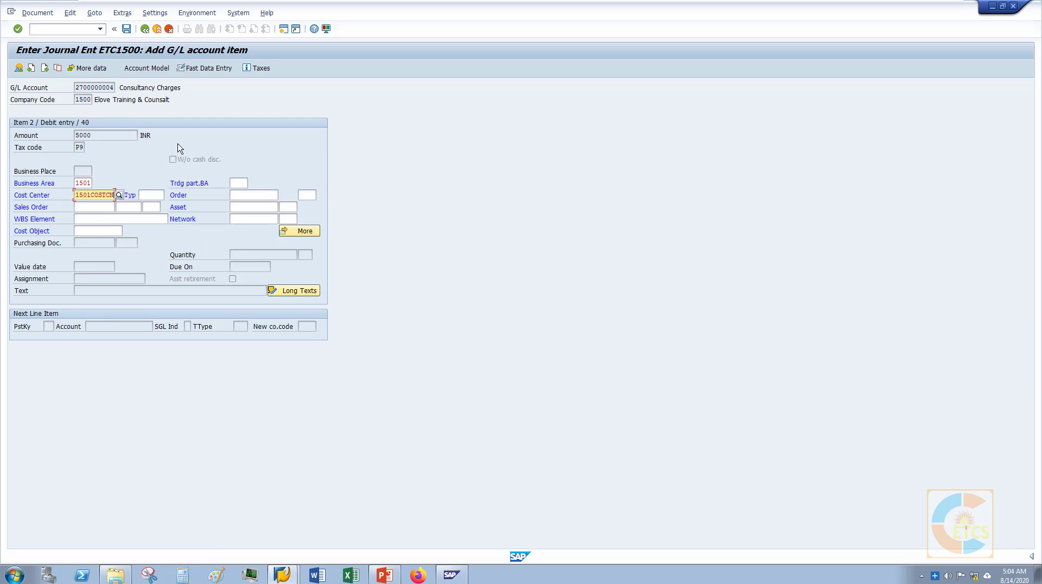
pyautogui.click(37, 13)
pyautogui.click(43, 64)
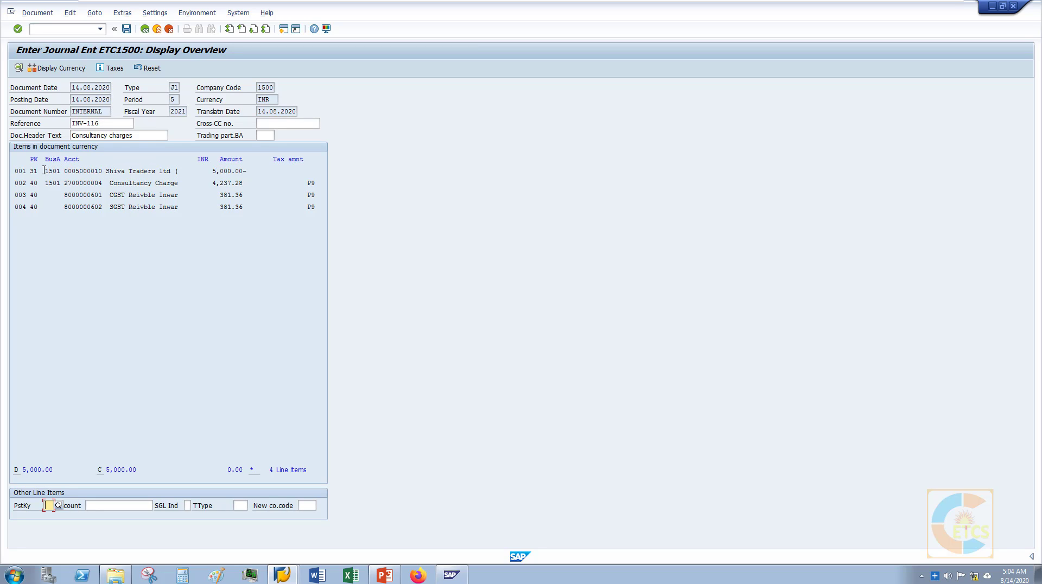
# - Review the simulated vendor and consultancy line items, post the document and close the posting message details
pyautogui.moveTo(44, 170); pyautogui.dragTo(229, 169)
pyautogui.moveTo(211, 184); pyautogui.dragTo(233, 185)
pyautogui.click(126, 30)
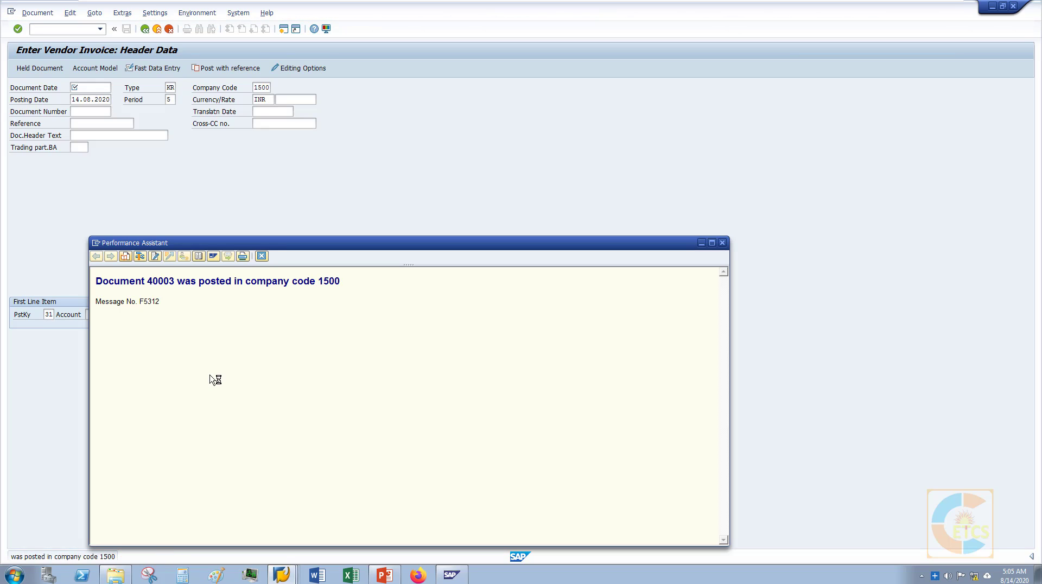
pyautogui.click(722, 243)
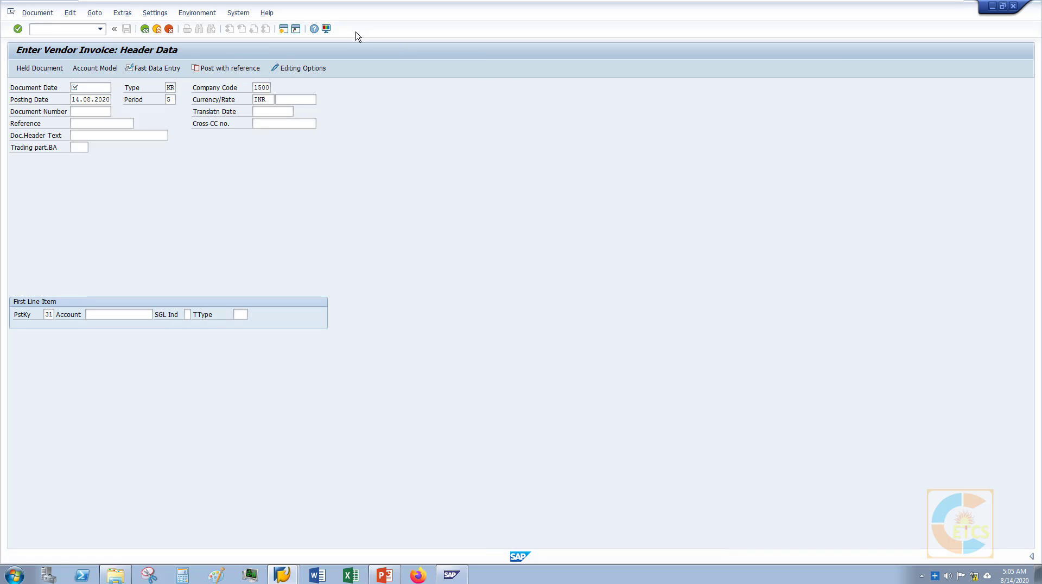
# - Open the vendor line item display in a new session with transaction fbl1n
pyautogui.click(284, 30)
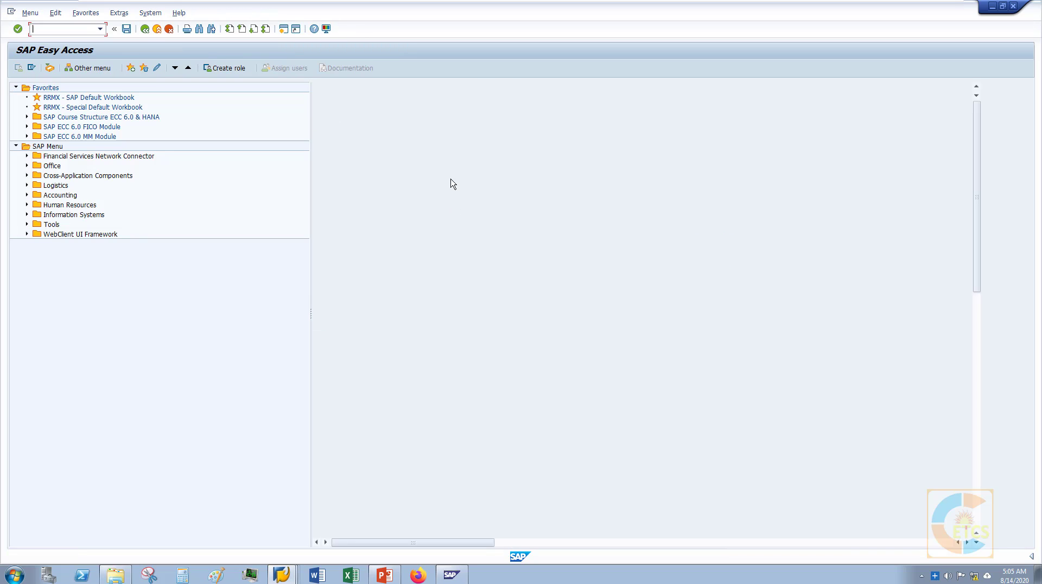
pyautogui.write('fbl1n')
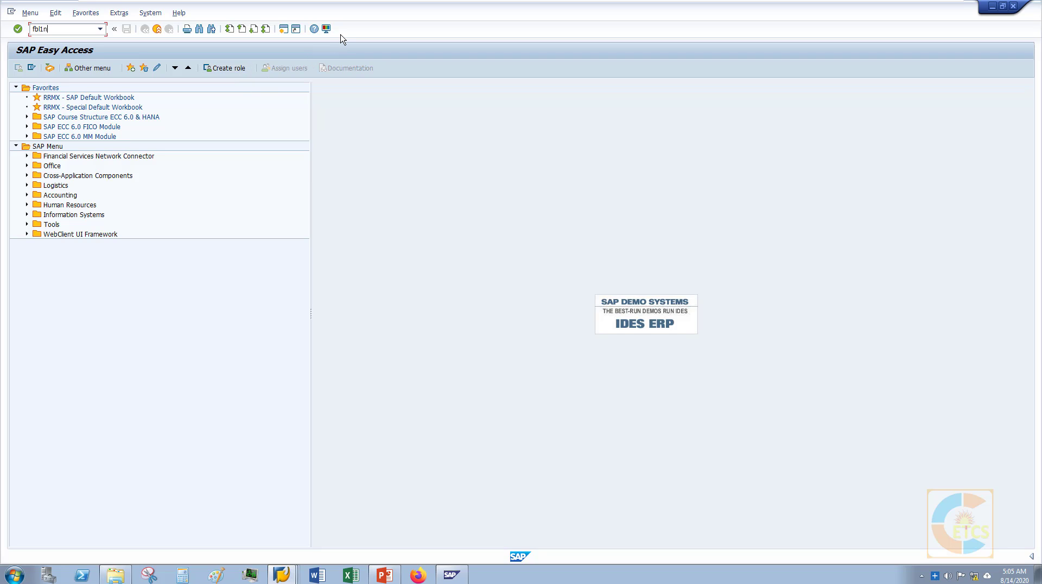
pyautogui.press('Return')
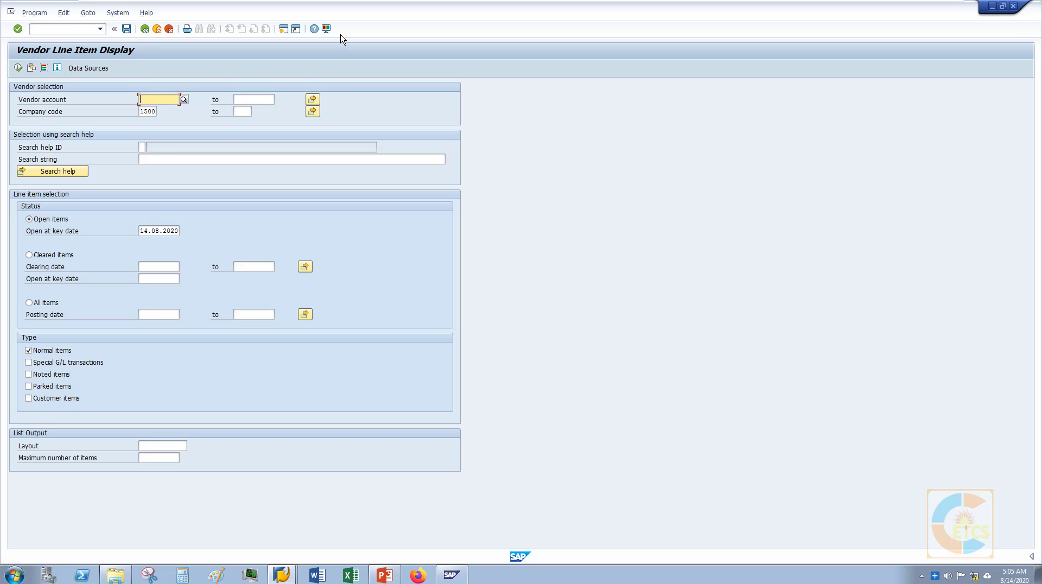
# - Select Shiva Traders ltd (Mumbai) as the vendor account for the line item display
pyautogui.write('5000')
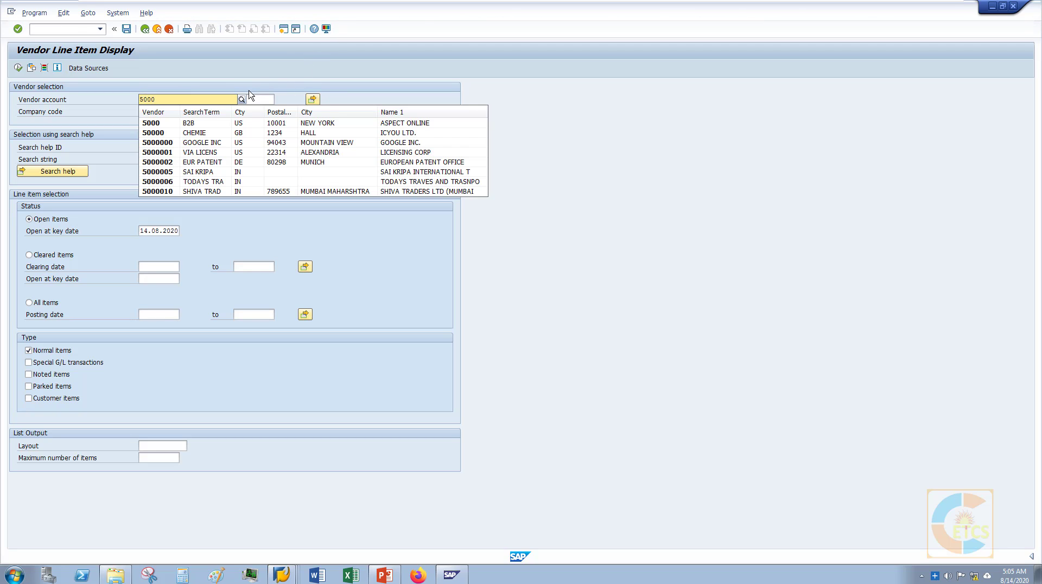
pyautogui.click(191, 191)
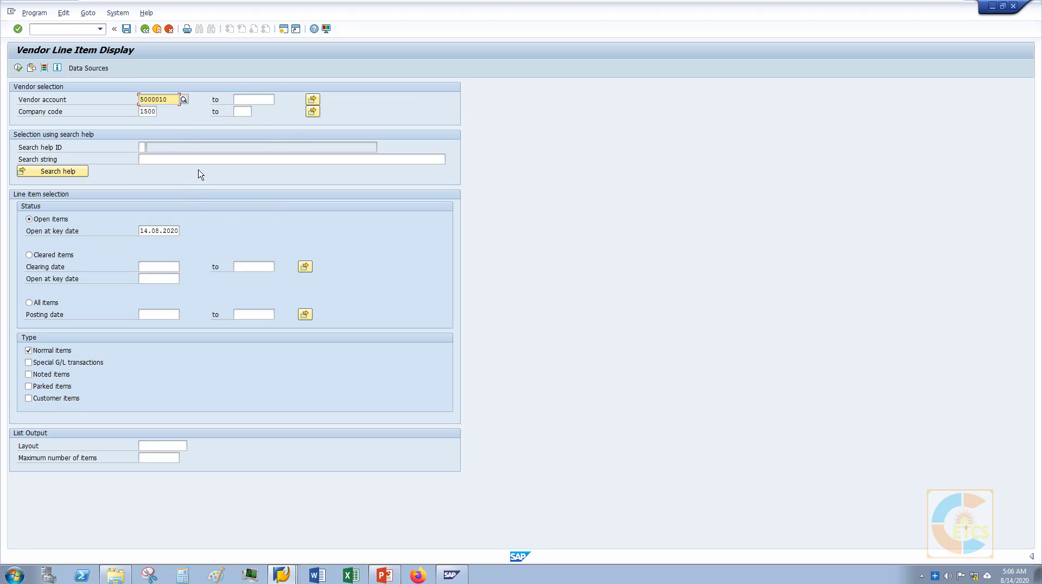
pyautogui.press('BackSpace')
pyautogui.press('BackSpace')
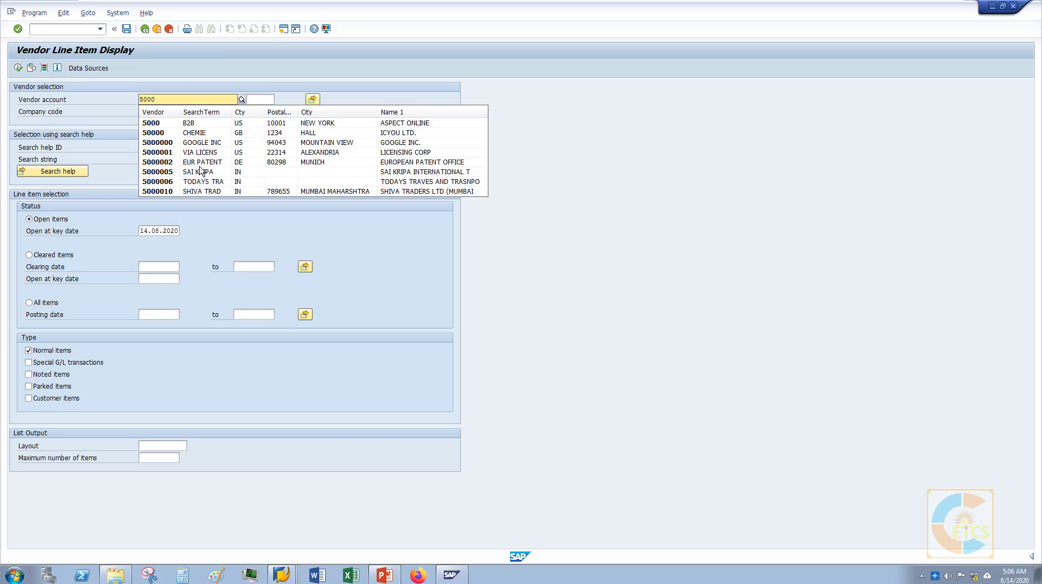
pyautogui.click(192, 191)
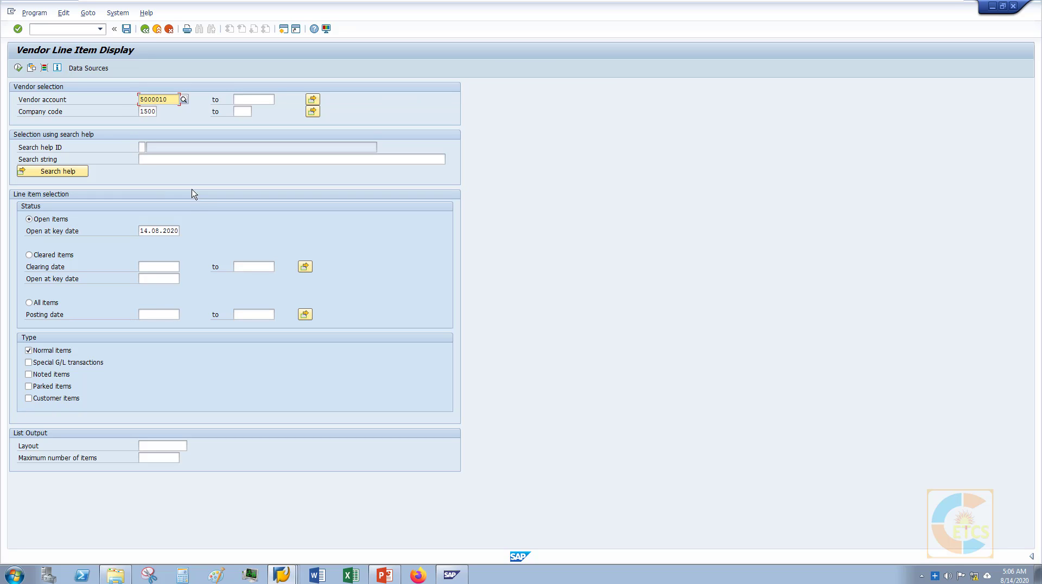
# - Set the line item status to all items and include special G/L transactions, noted items and parked items
pyautogui.click(40, 304)
pyautogui.click(50, 362)
pyautogui.click(47, 374)
pyautogui.click(48, 388)
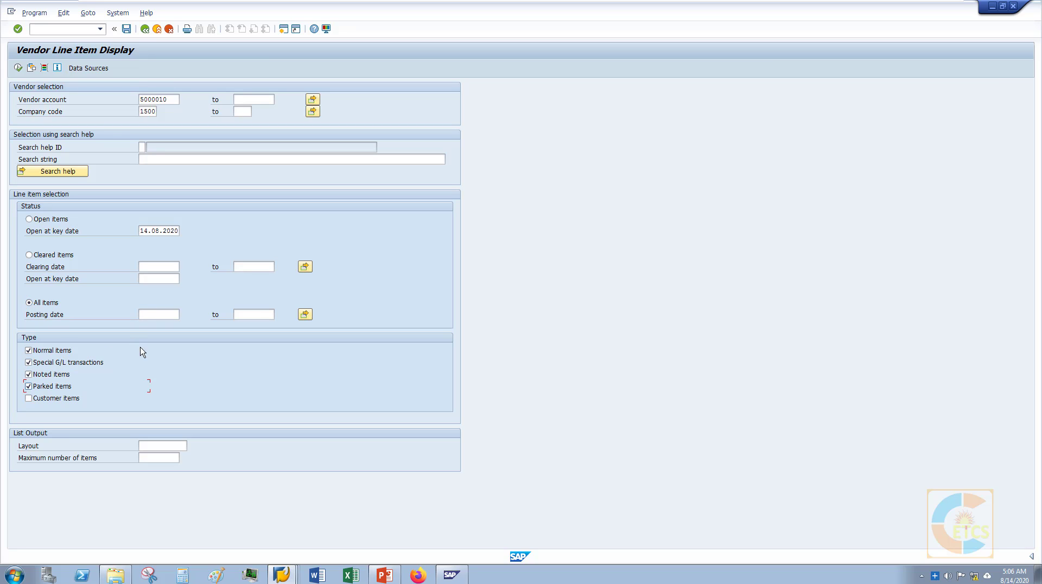
# - Restrict the posting date to a range starting 1.4.2020 and ending on a 31st, and run the vendor line item display
pyautogui.click(157, 316)
pyautogui.write('1.')
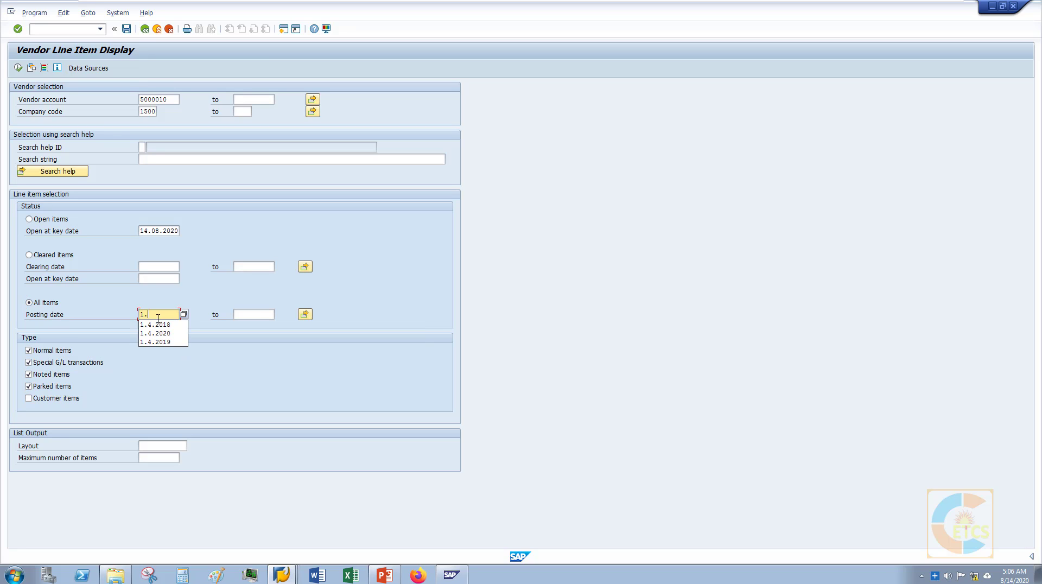
pyautogui.press('Down')
pyautogui.press('Down')
pyautogui.press('Return')
pyautogui.press('Tab')
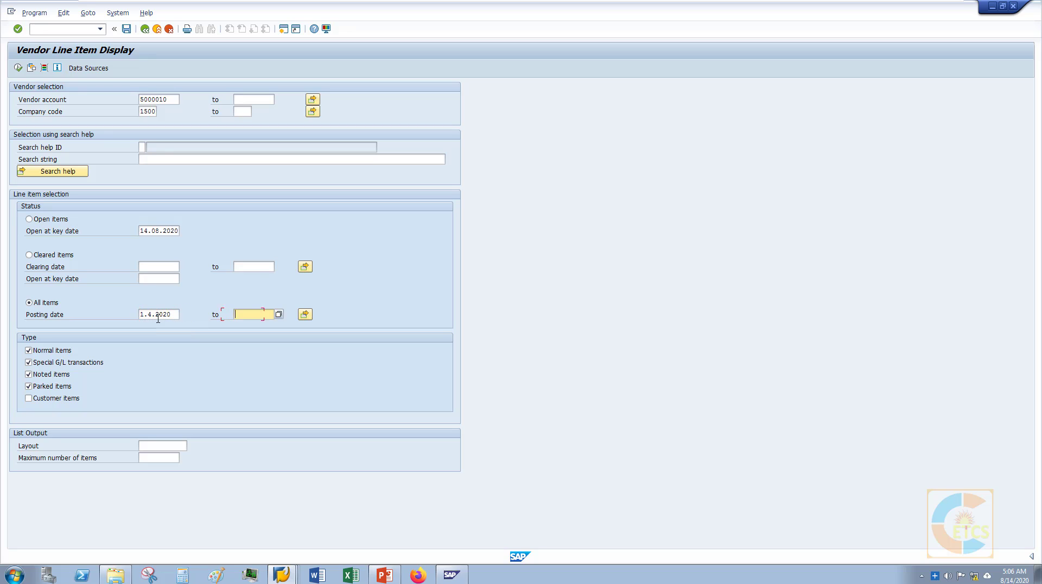
pyautogui.write('31.')
pyautogui.press('Down')
pyautogui.press('Return')
pyautogui.click(19, 68)
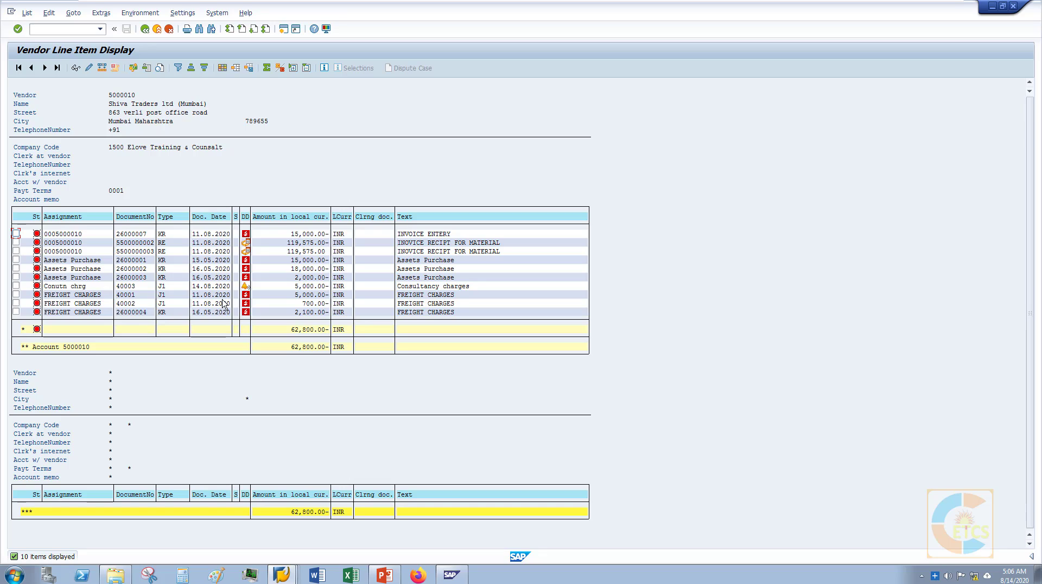
# - Open the Consultancy charges line item, show its whole document in the data entry view and check the reference
pyautogui.doubleClick(129, 286)
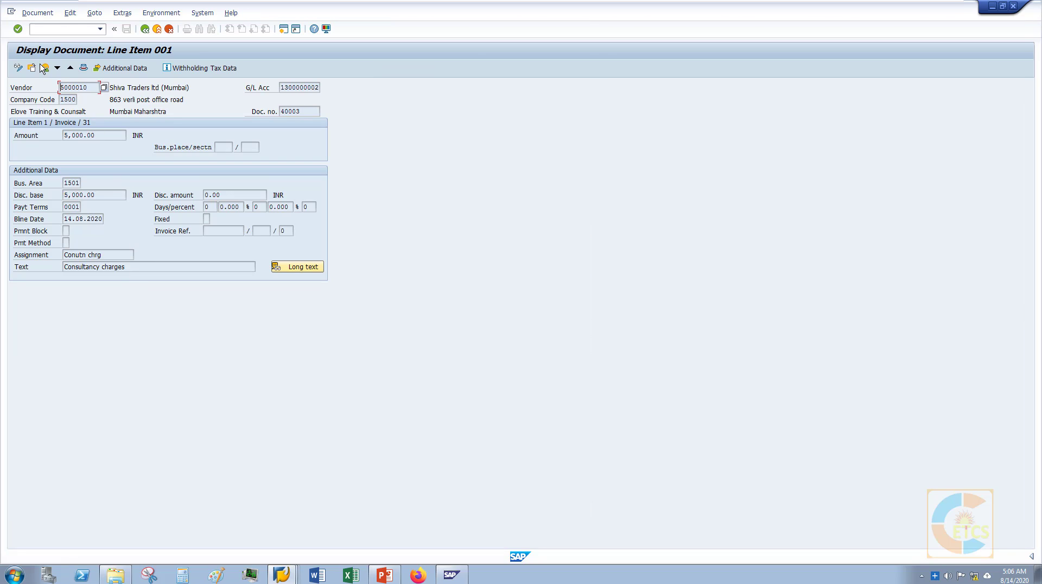
pyautogui.click(44, 68)
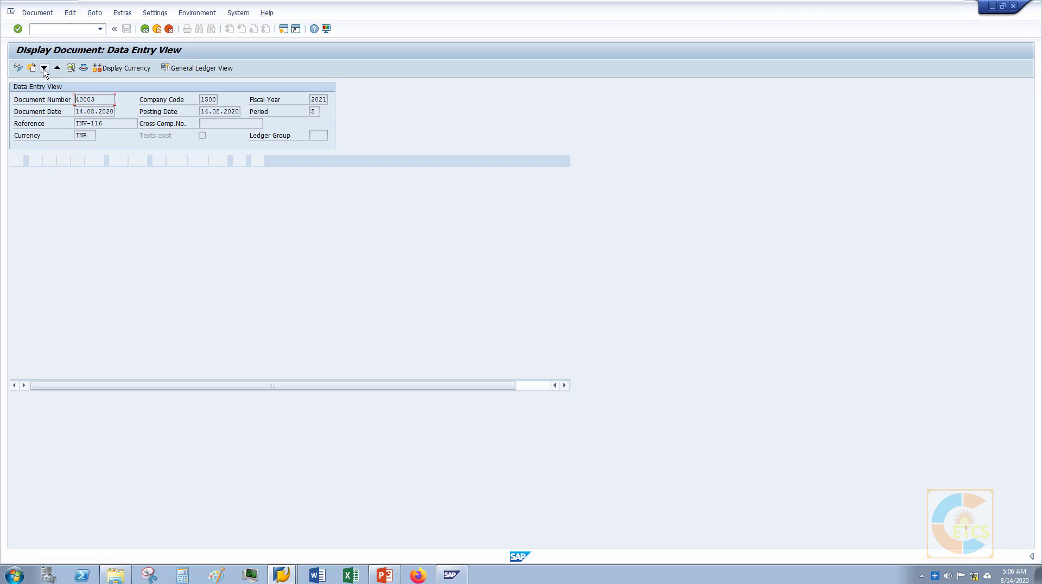
pyautogui.moveTo(113, 125); pyautogui.dragTo(75, 124)
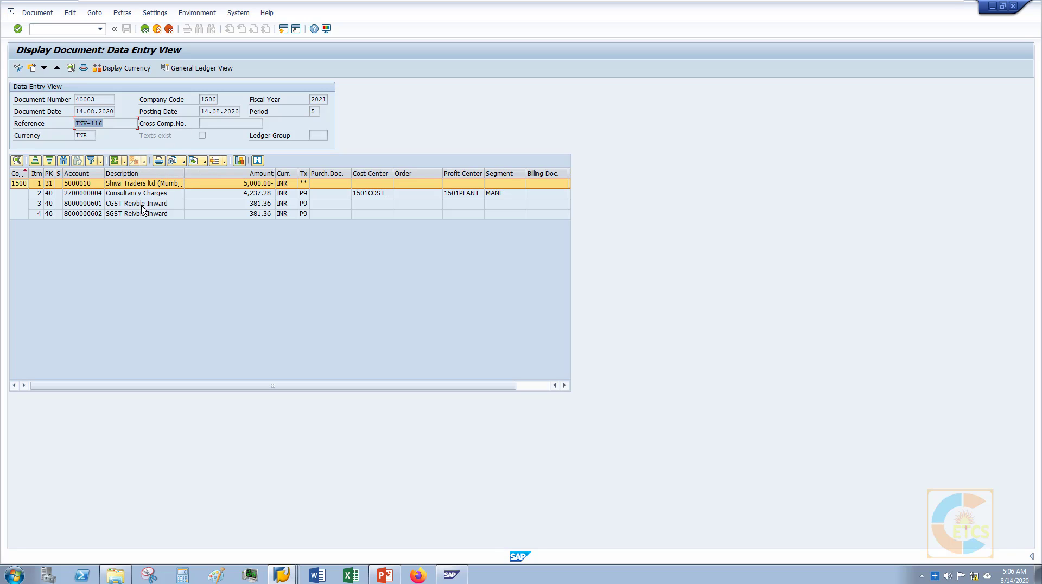
# - Examine the vendor, consultancy charges, CGST and SGST amounts in the posted document
pyautogui.click(250, 186)
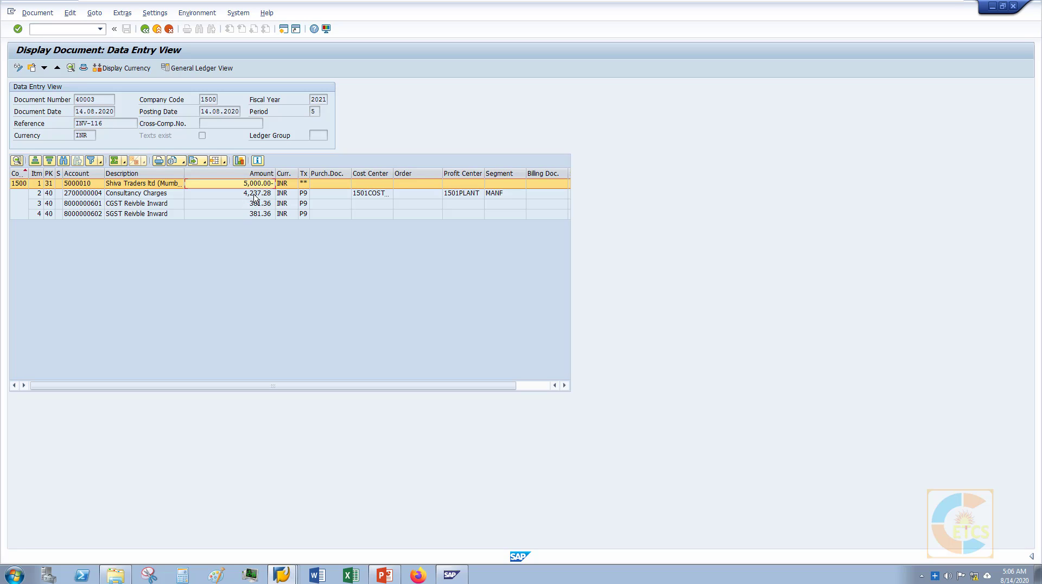
pyautogui.click(154, 195)
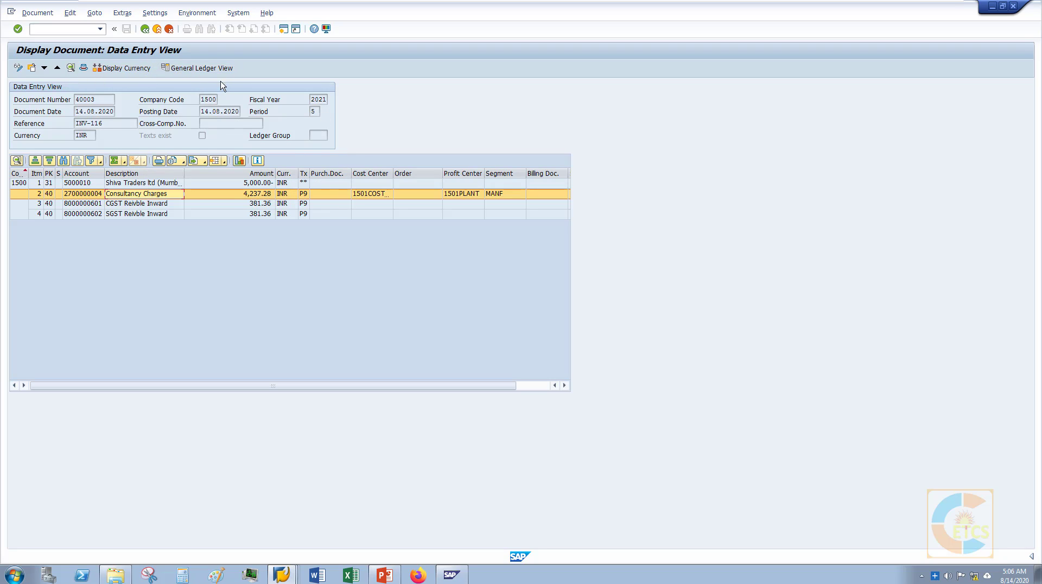
pyautogui.click(251, 204)
pyautogui.click(251, 215)
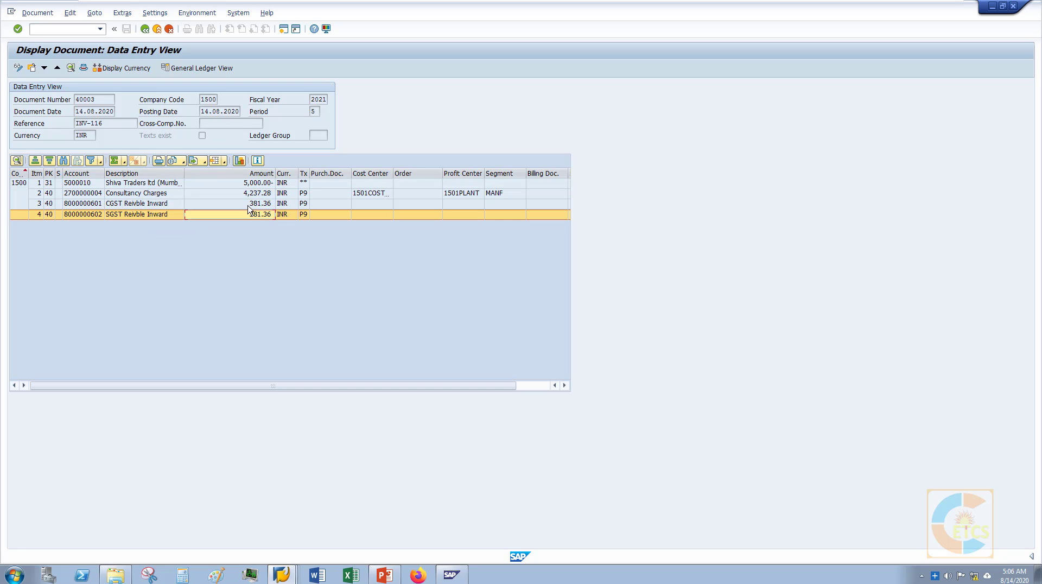
pyautogui.click(250, 206)
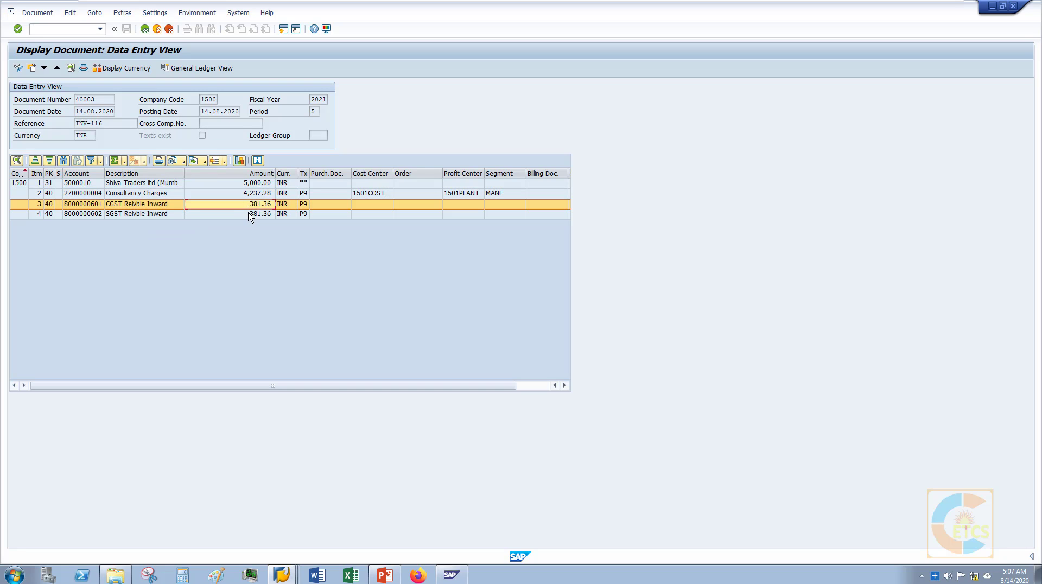
pyautogui.click(251, 216)
pyautogui.click(254, 205)
pyautogui.click(255, 216)
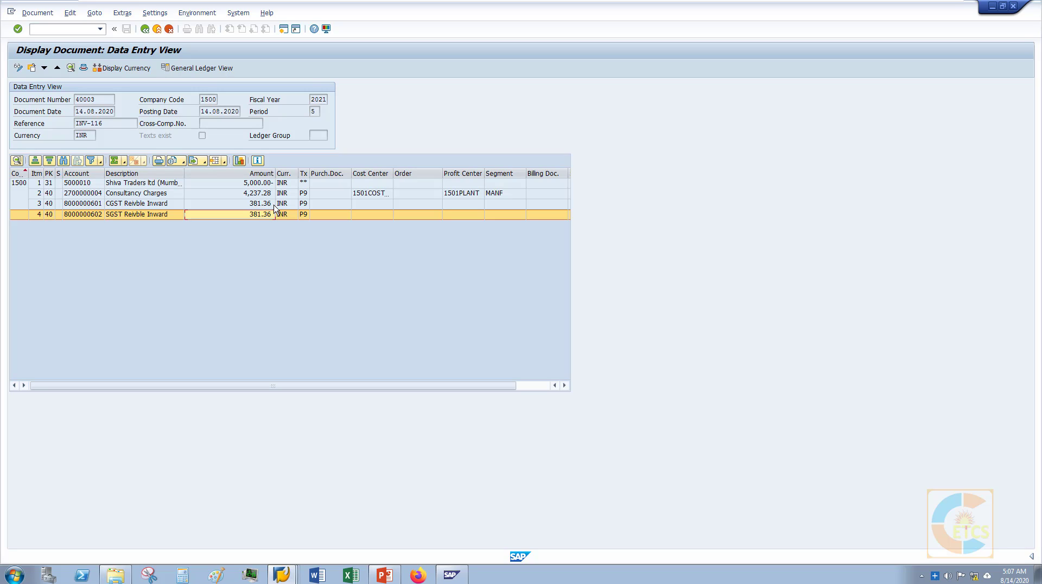
# - Look up the Post Documents transaction code on the PowerPoint slide and return to the SAP vendor invoice entry session
pyautogui.click(388, 579)
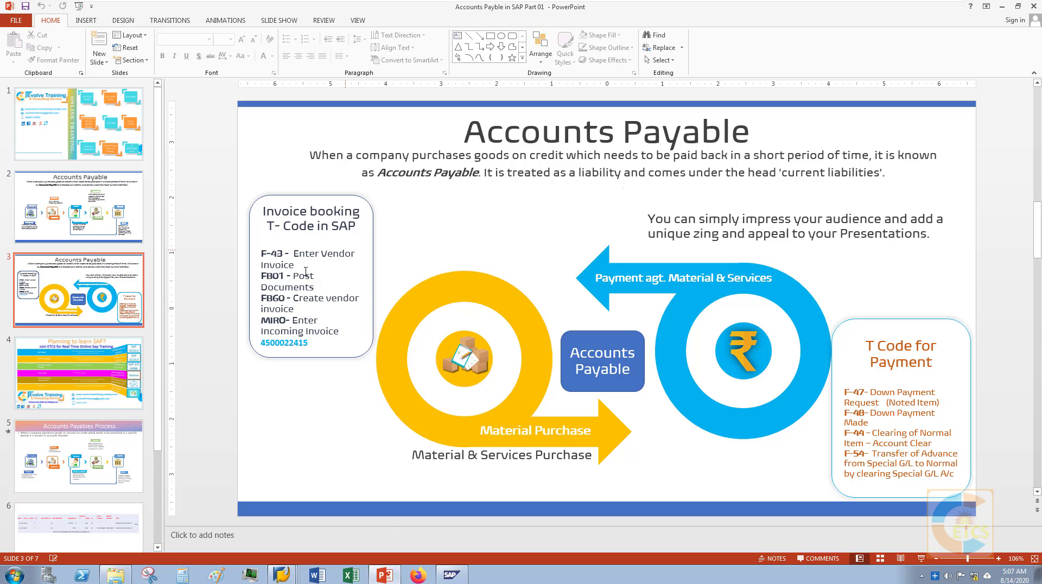
pyautogui.doubleClick(287, 275)
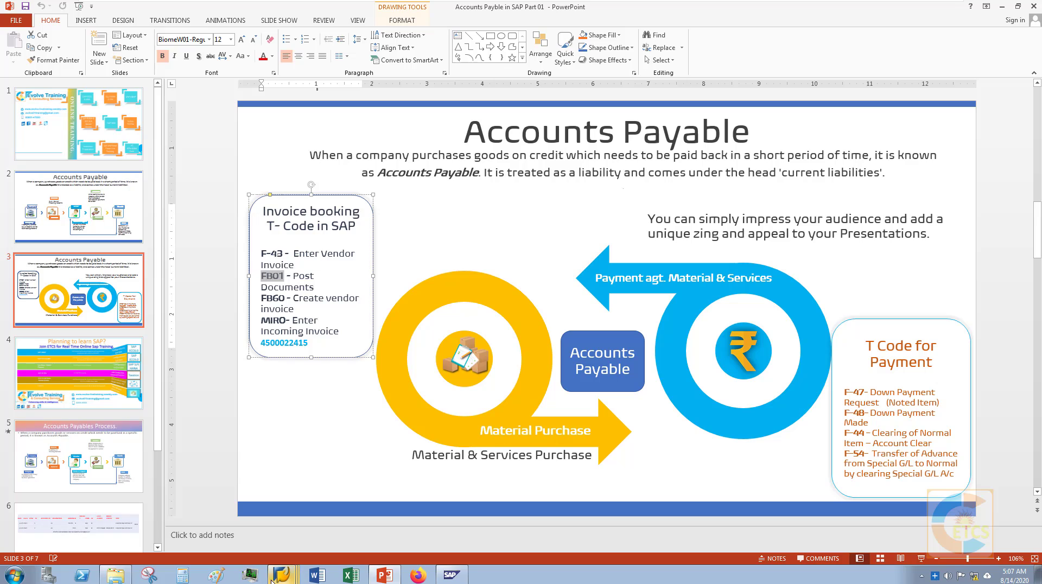
pyautogui.moveTo(281, 574)
pyautogui.click(269, 533)
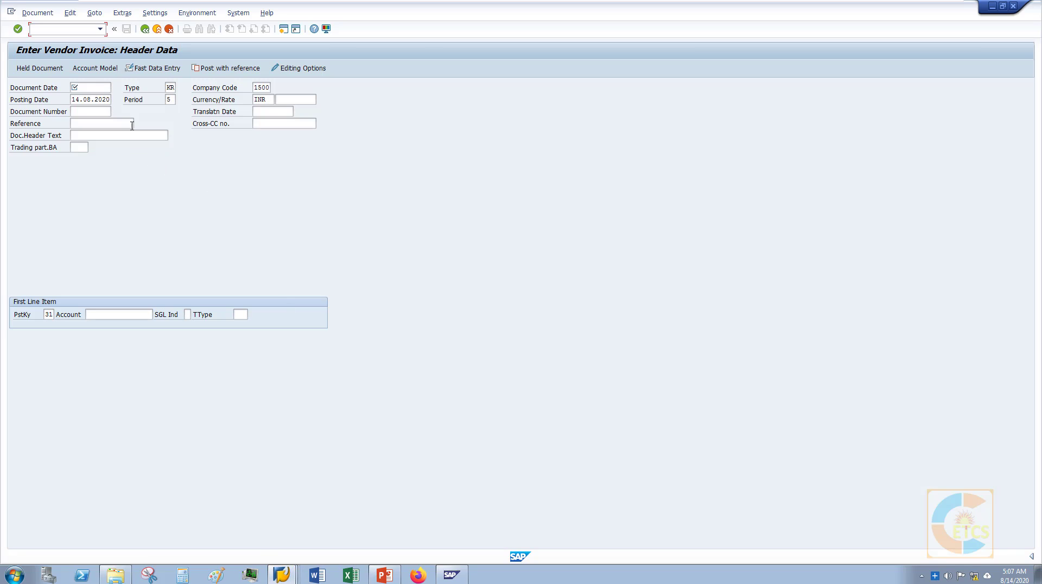
# - Leave the vendor invoice entry and open document posting with transaction fb01
pyautogui.press('F3')
pyautogui.click(163, 224)
pyautogui.click(60, 31)
pyautogui.write('/n')
pyautogui.press('Return')
pyautogui.write('f')
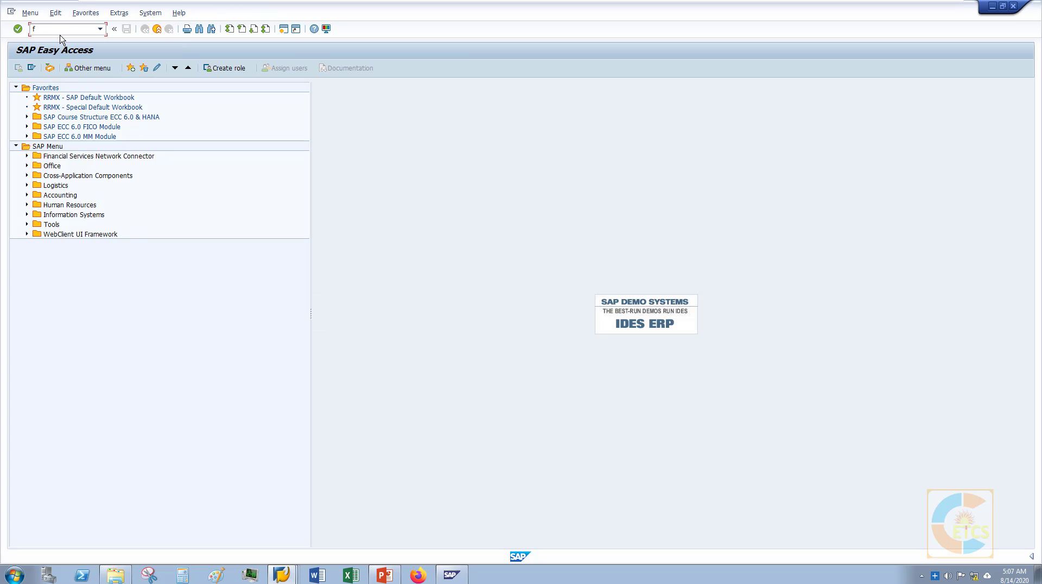
pyautogui.write('b01')
pyautogui.press('Return')
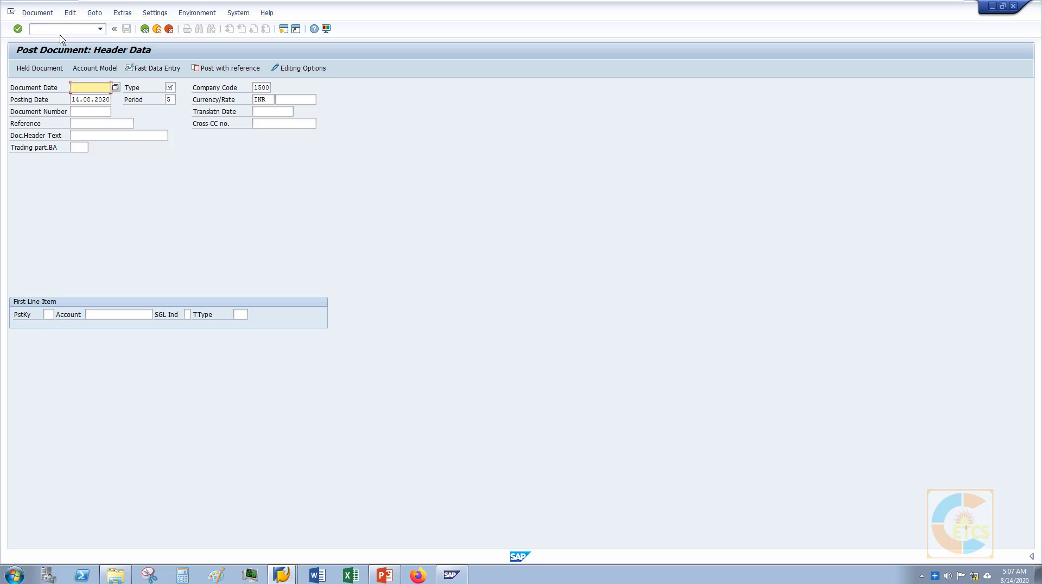
# - Set the document date to 14.8.2020 and the document type to j1 in the header data
pyautogui.write('14.8.2020')
pyautogui.press('Tab')
pyautogui.write('j1')
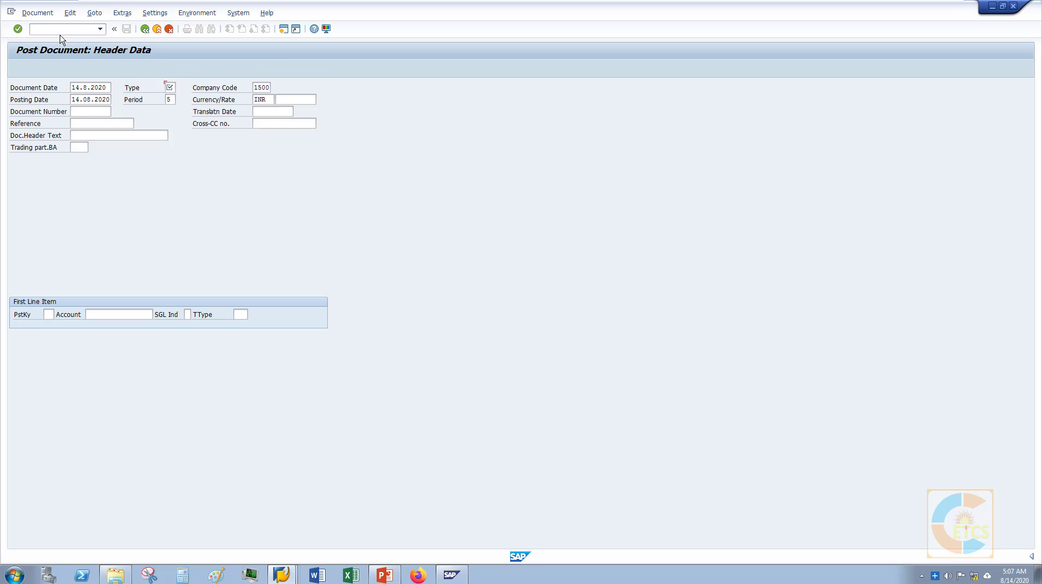
# - Enter inv-200 as the reference and Freight Charges as the document header text
pyautogui.press('Tab')
pyautogui.press('Tab')
pyautogui.press('Tab')
pyautogui.press('Tab')
pyautogui.press('Tab')
pyautogui.press('Tab')
pyautogui.press('Tab')
pyautogui.press('Tab')
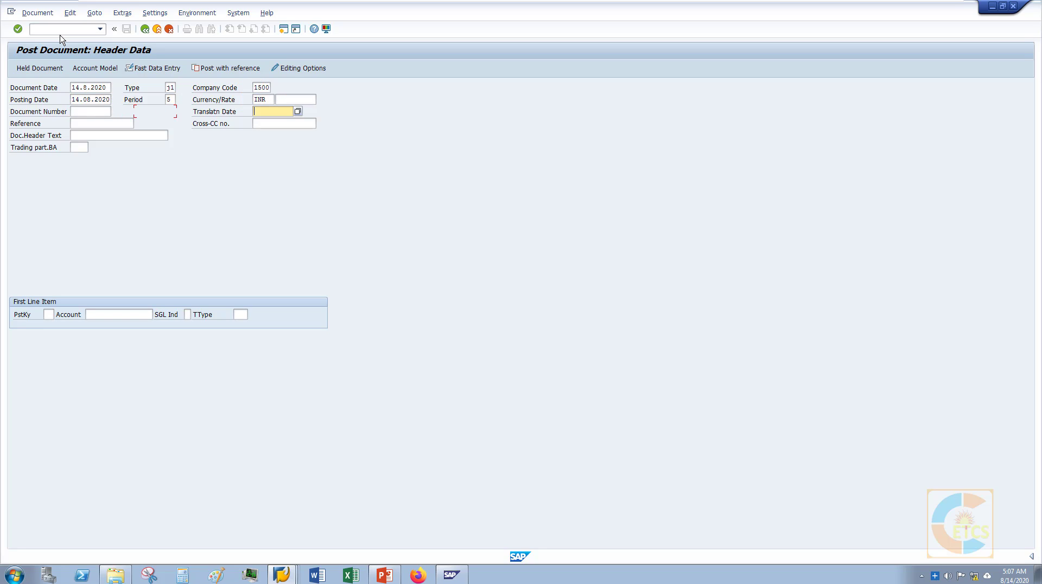
pyautogui.write('in')
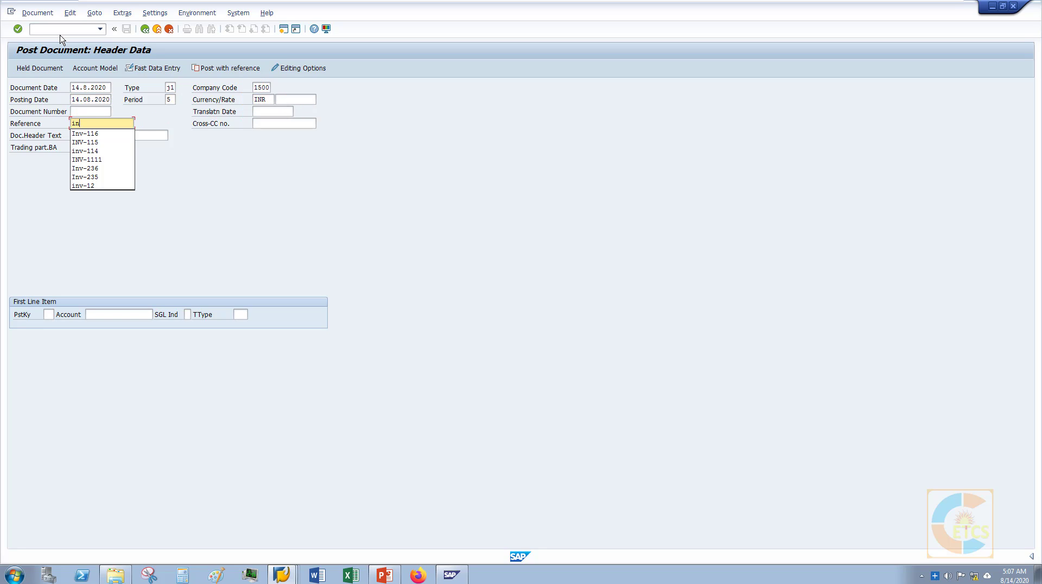
pyautogui.write('v-200')
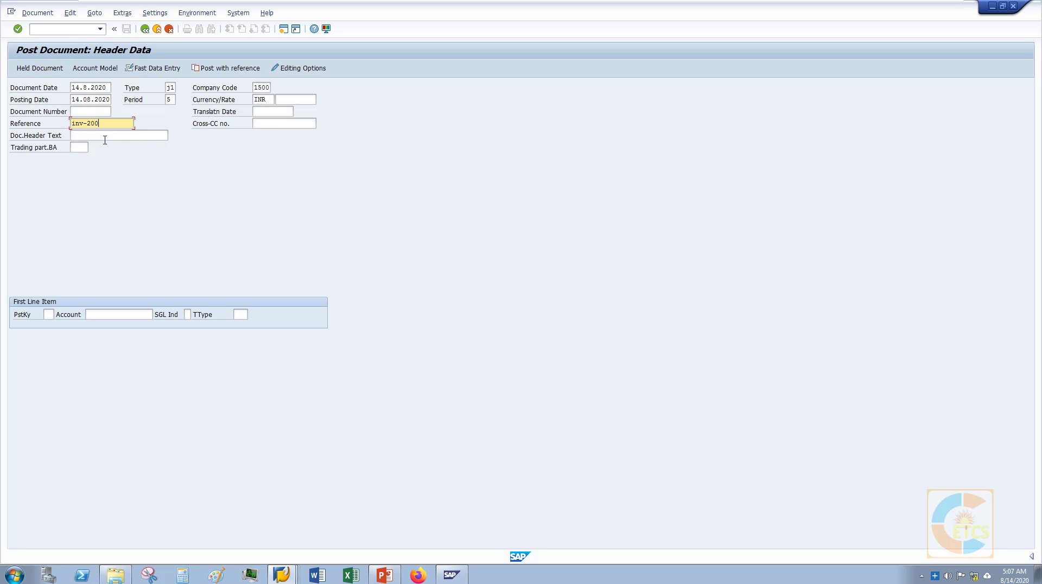
pyautogui.click(104, 139)
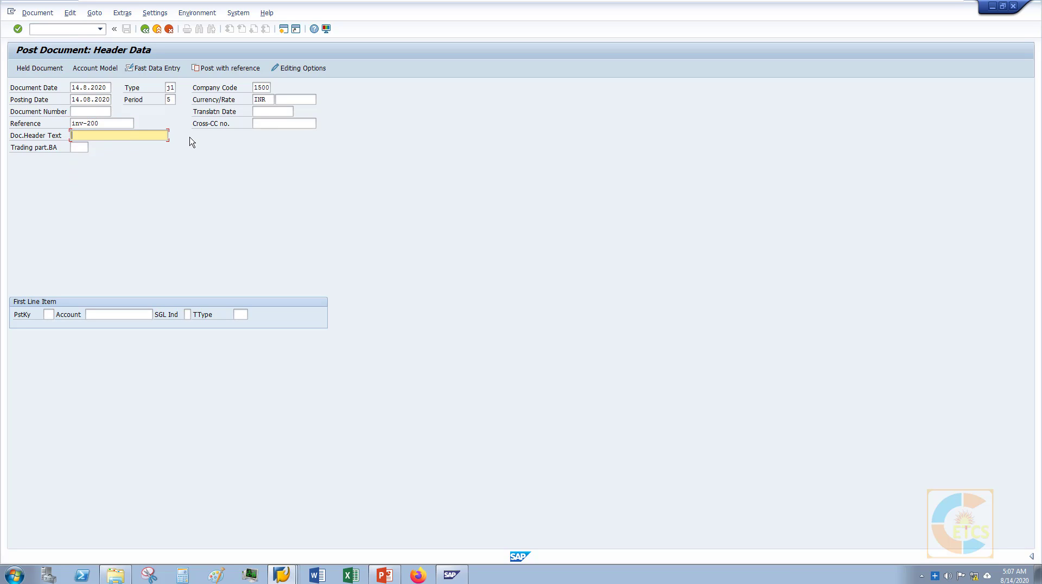
pyautogui.write('Freight Charges')
# - Set the posting key of the first line item to 31 (Invoice)
pyautogui.click(49, 315)
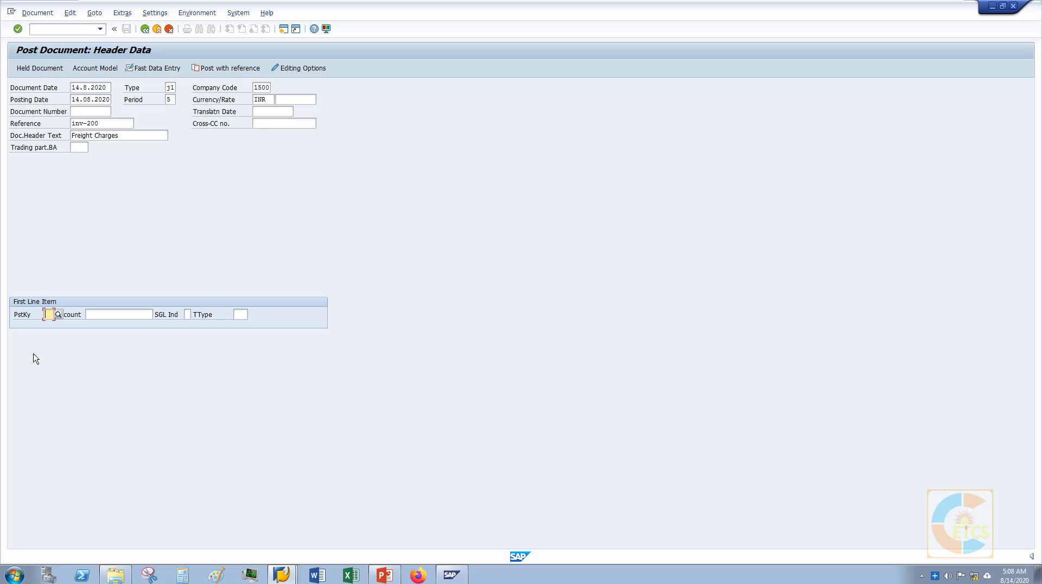
pyautogui.write('31')
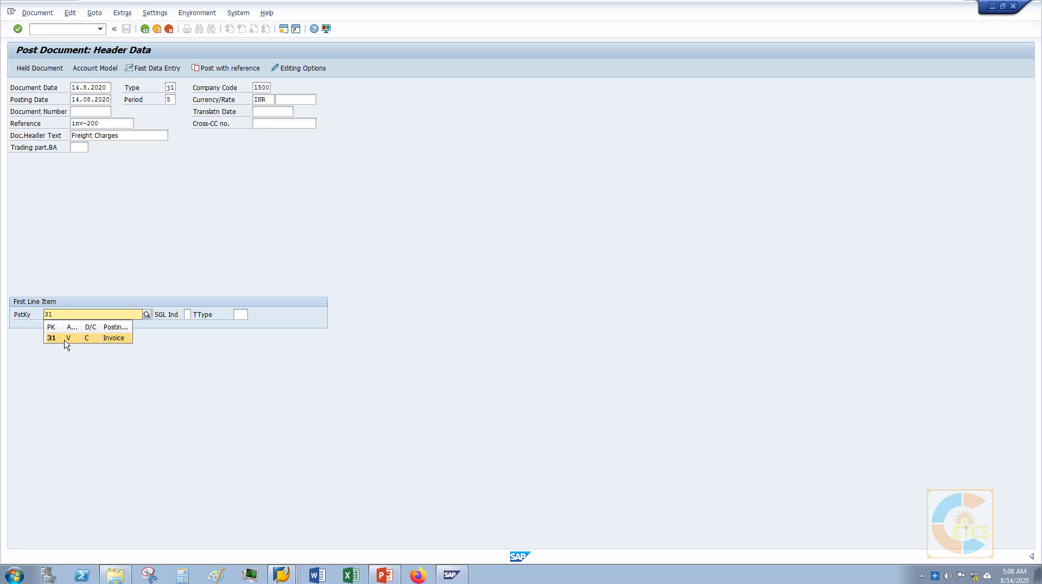
pyautogui.click(63, 339)
# - Look up the vendor account in the displayed consultancy document and enter Shiva Traders ltd (Mumbai)'s account for the first line item
pyautogui.click(102, 313)
pyautogui.hotkey('alt', 'Tab')
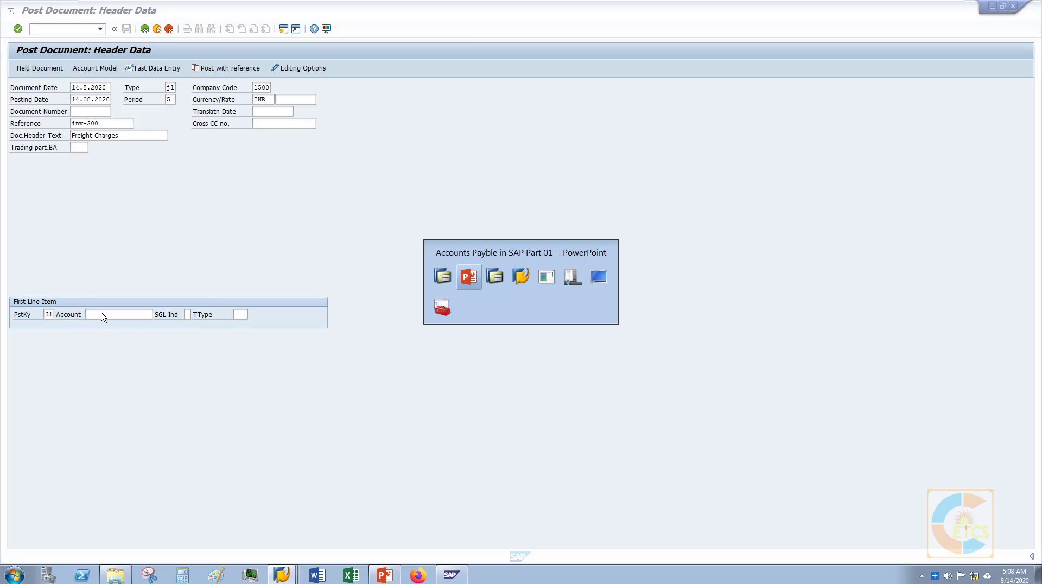
pyautogui.hotkey('alt', 'Tab')
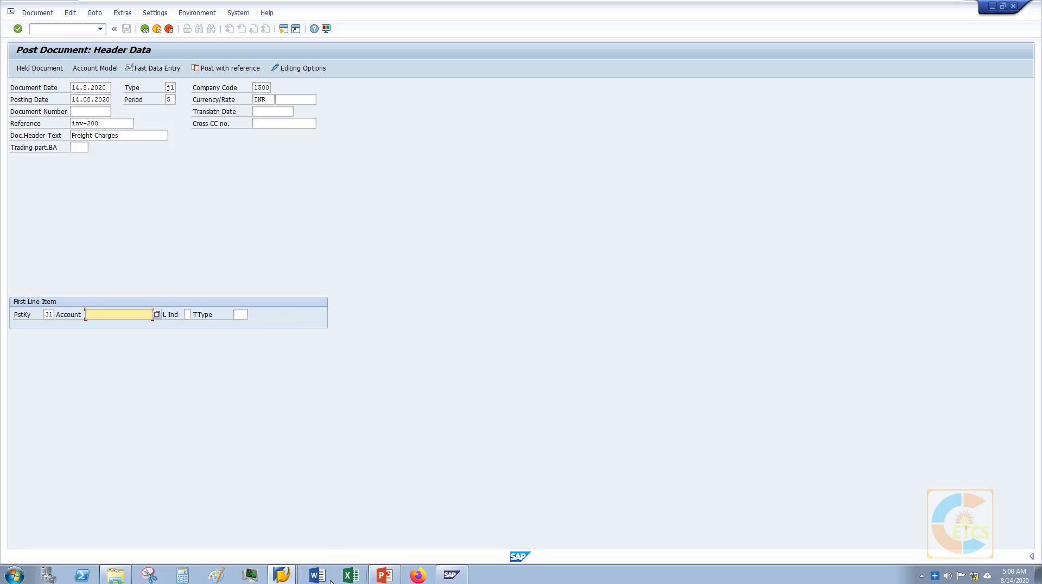
pyautogui.moveTo(289, 575)
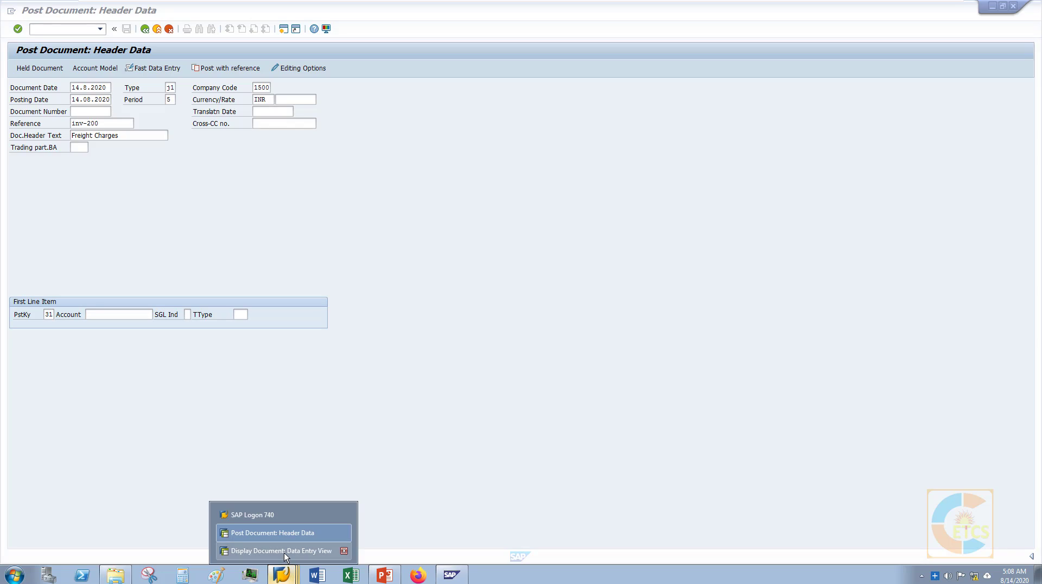
pyautogui.click(285, 553)
pyautogui.click(81, 194)
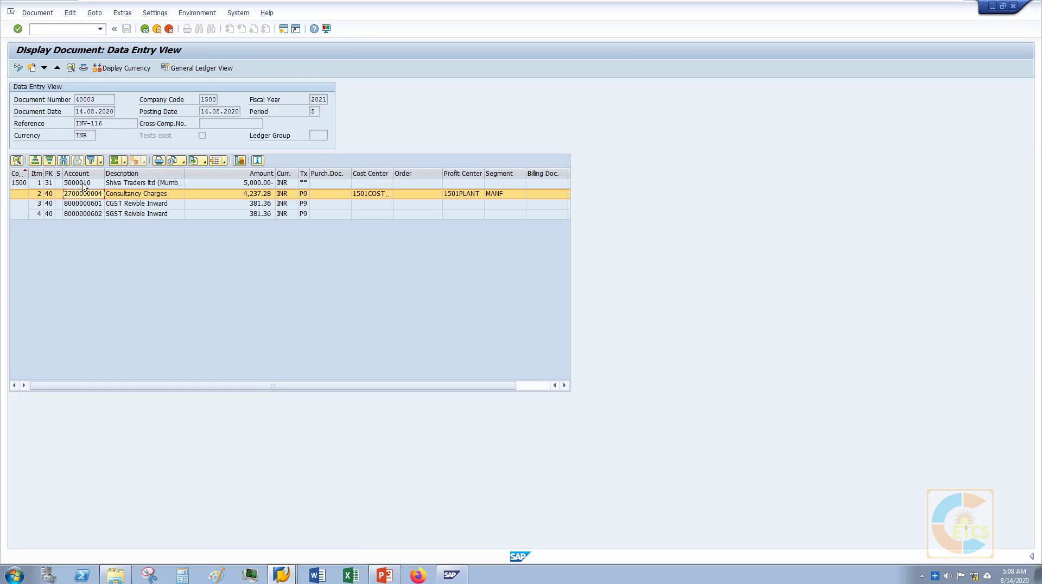
pyautogui.click(84, 185)
pyautogui.hotkey('alt', 'Tab')
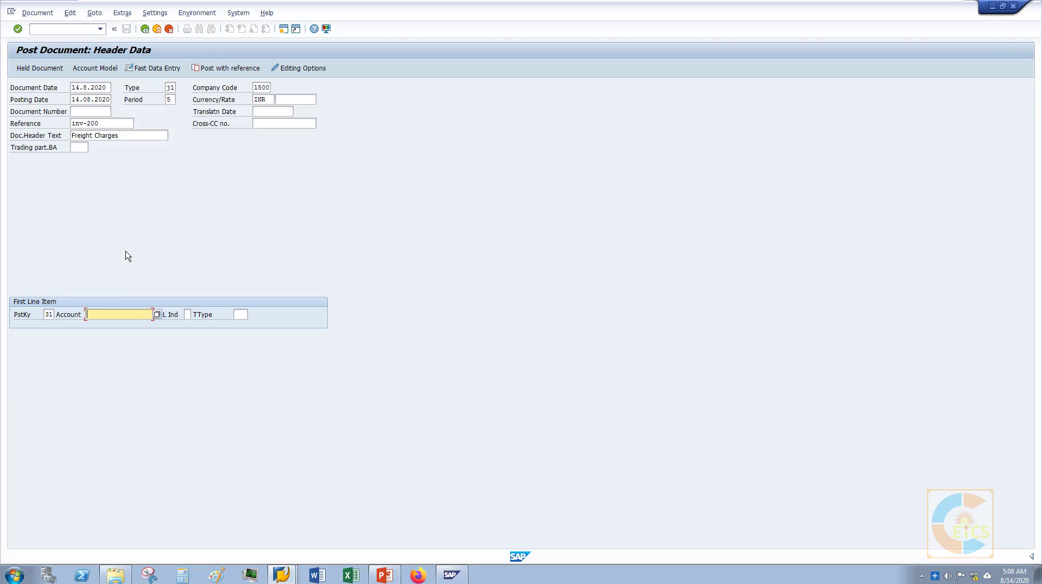
pyautogui.write('5000010')
pyautogui.press('Return')
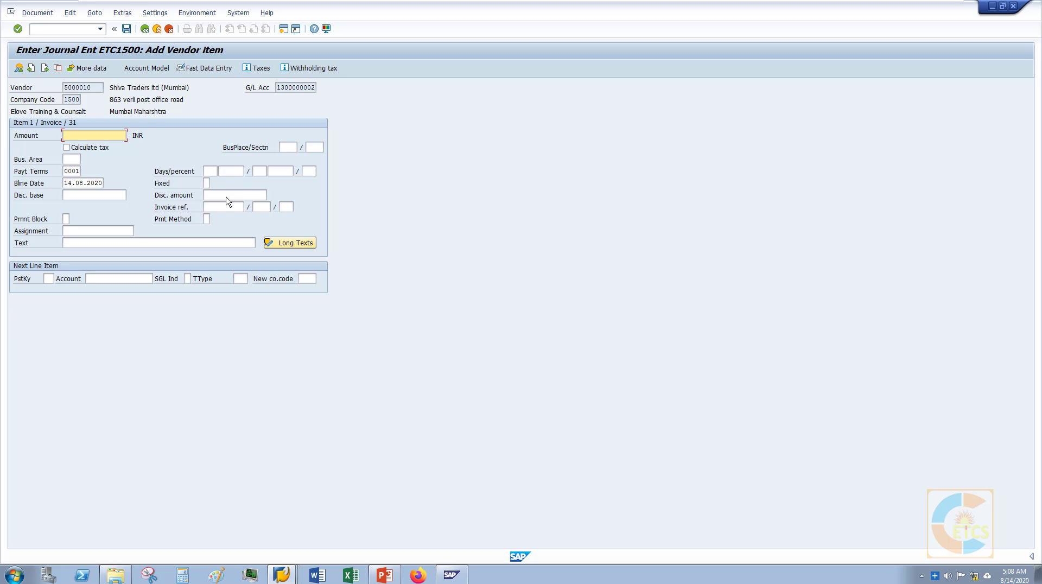
# - Set the vendor item amount to 700 INR with tax calculation, and use FREIGHT CHARGES as assignment and text
pyautogui.write('700')
pyautogui.click(104, 152)
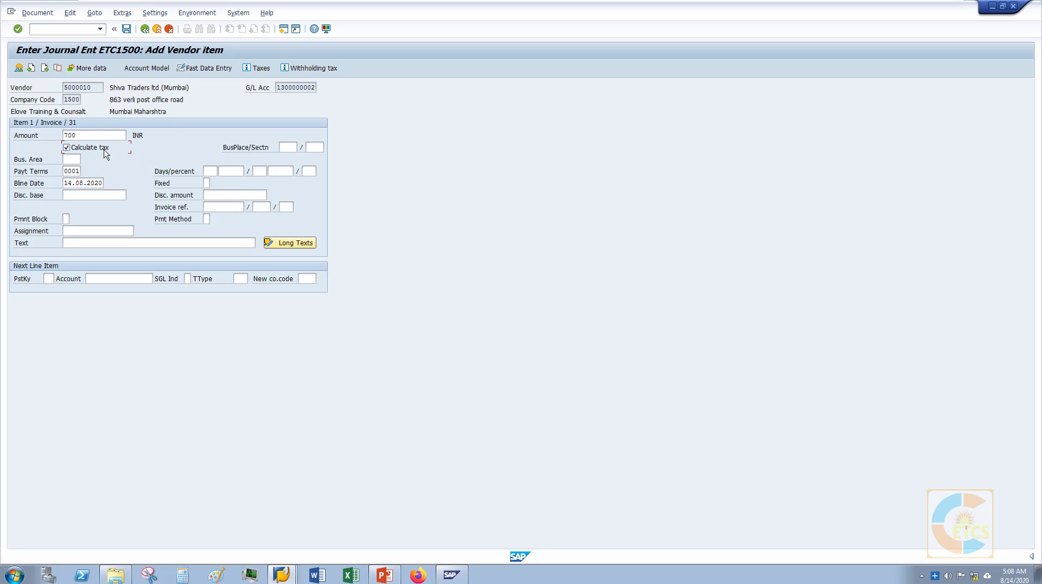
pyautogui.click(70, 231)
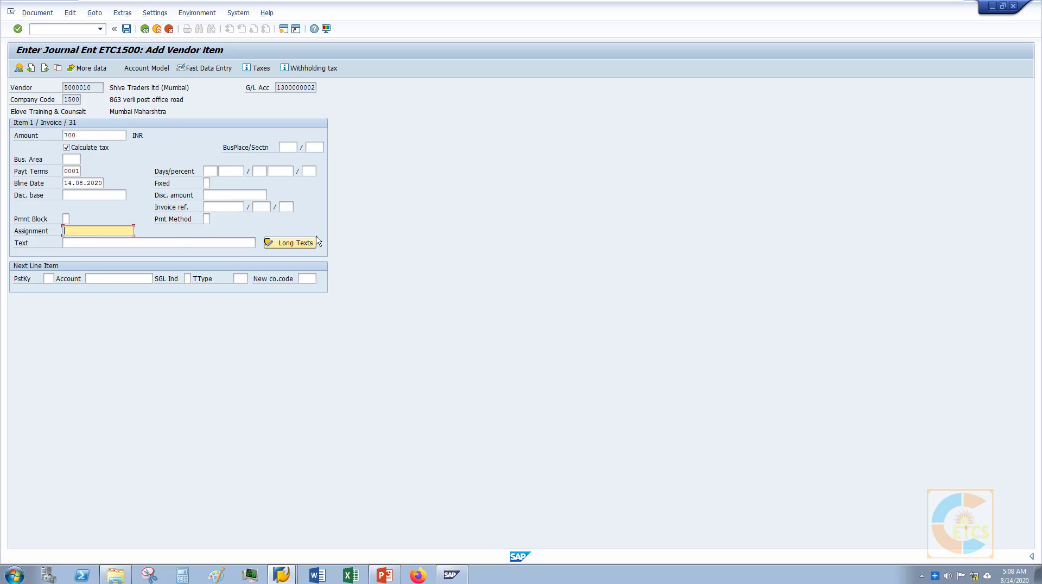
pyautogui.write('Freight Ch')
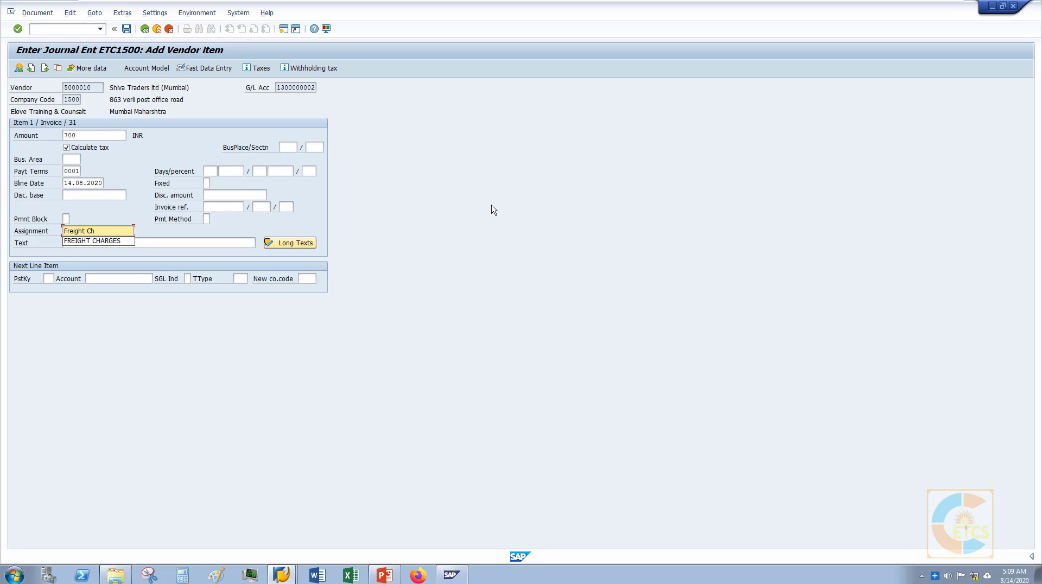
pyautogui.press('Down')
pyautogui.press('Tab')
pyautogui.write('Fr')
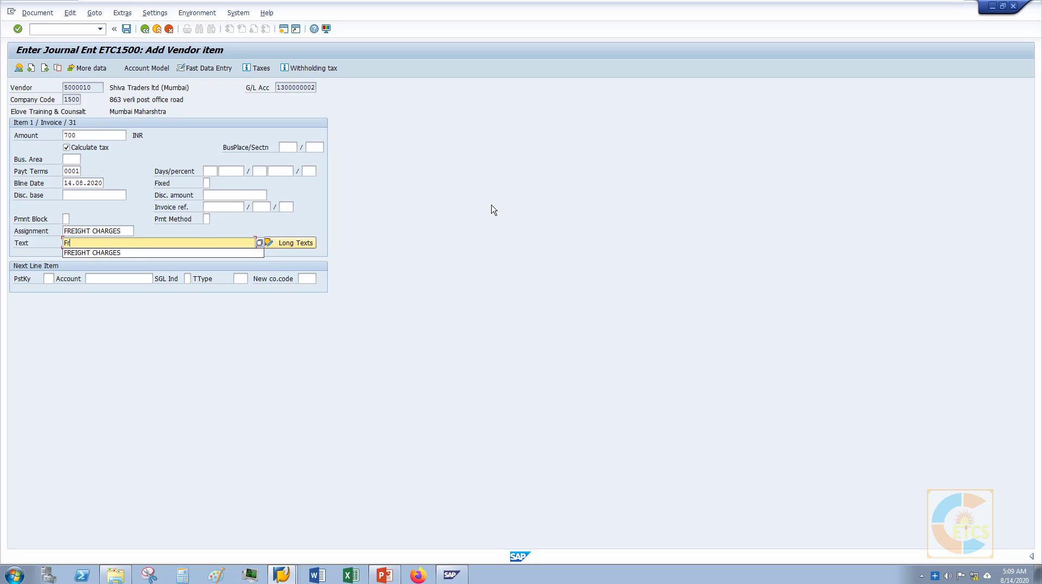
pyautogui.press('Down')
pyautogui.press('Return')
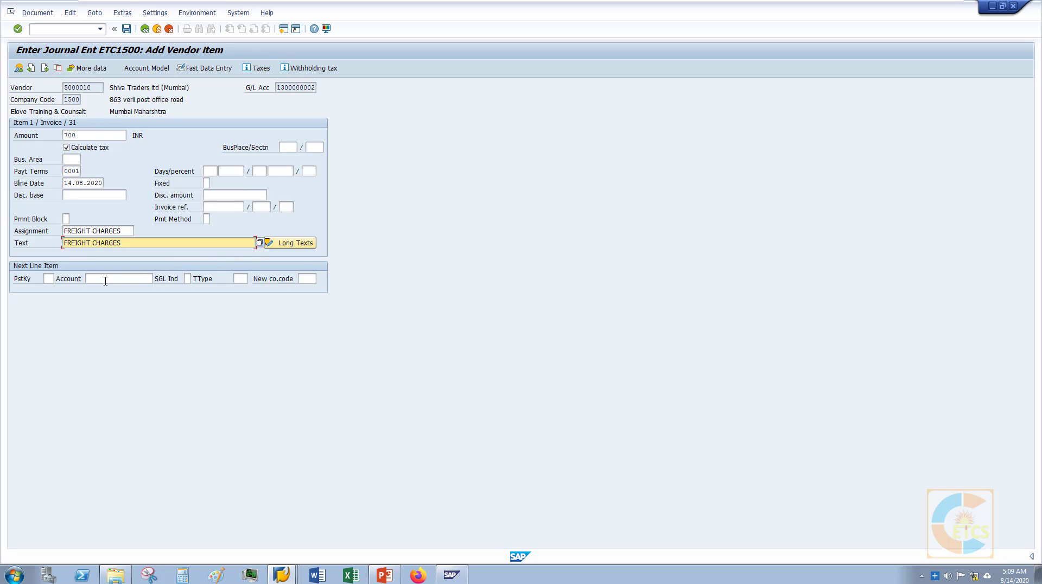
# - Set the posting key of the next line item to 40
pyautogui.click(50, 279)
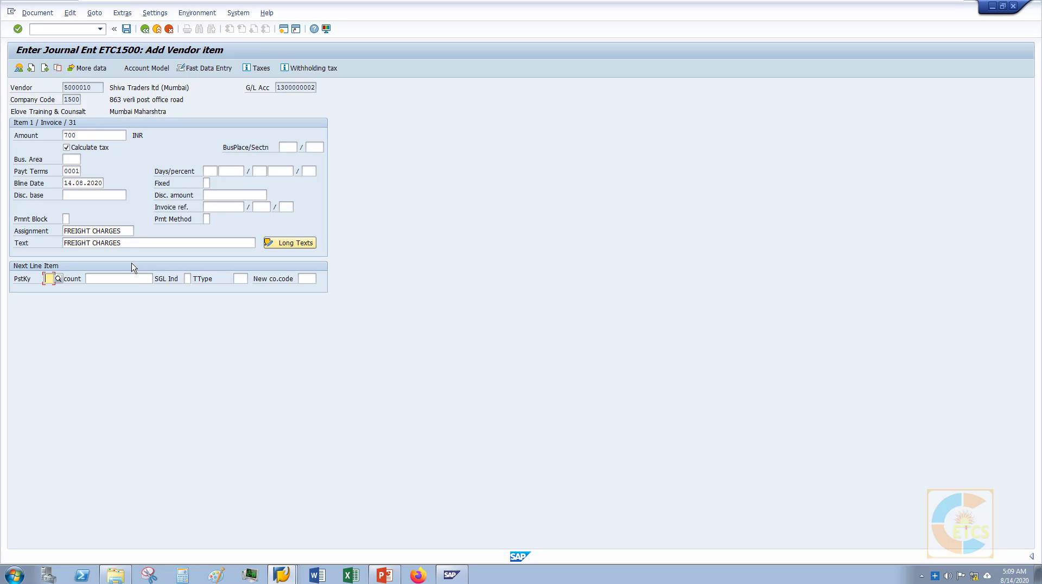
pyautogui.write('40')
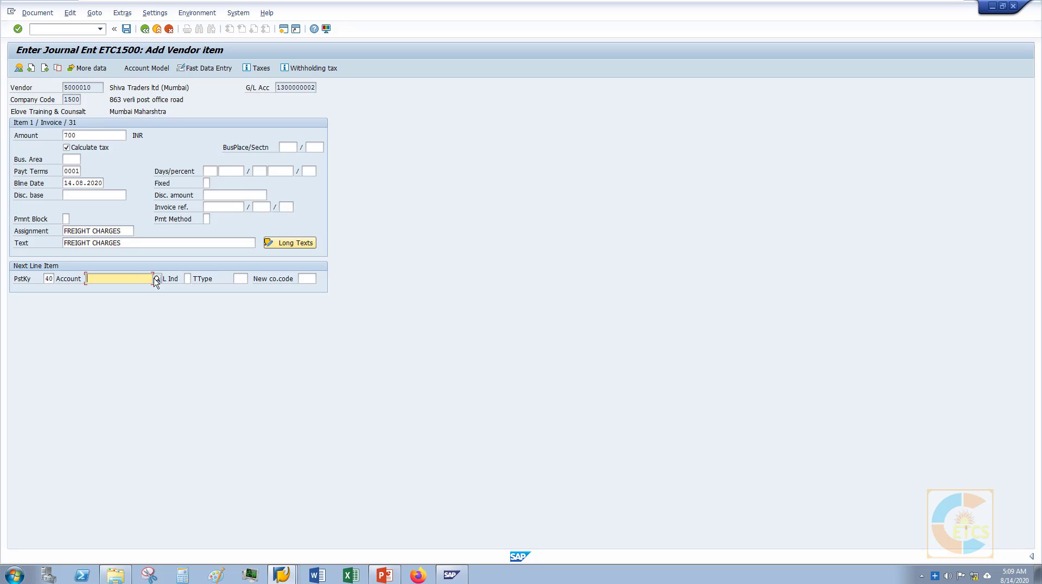
pyautogui.click(156, 279)
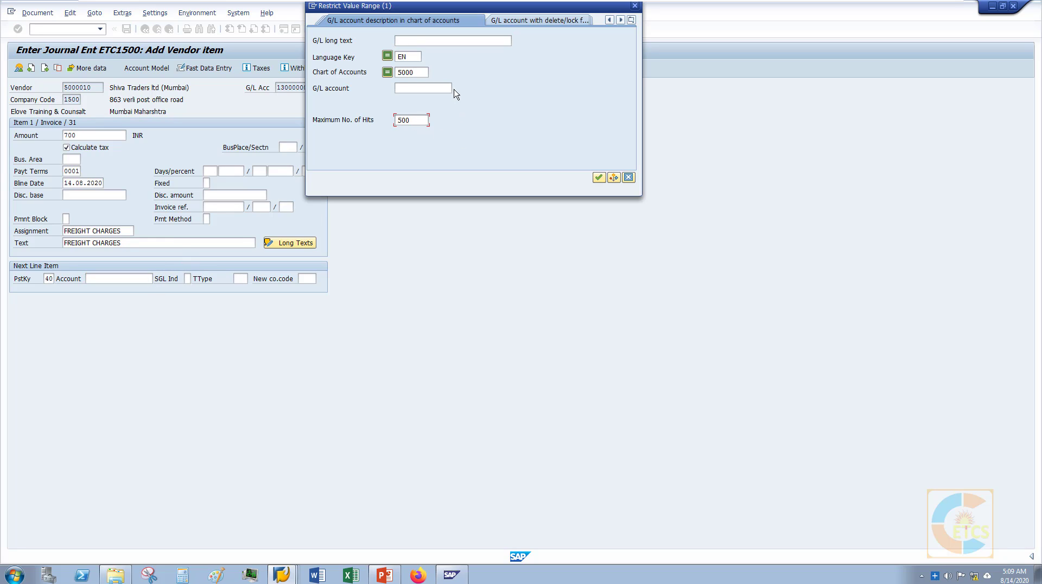
pyautogui.press('BackSpace')
pyautogui.press('BackSpace')
pyautogui.press('BackSpace')
pyautogui.click(398, 41)
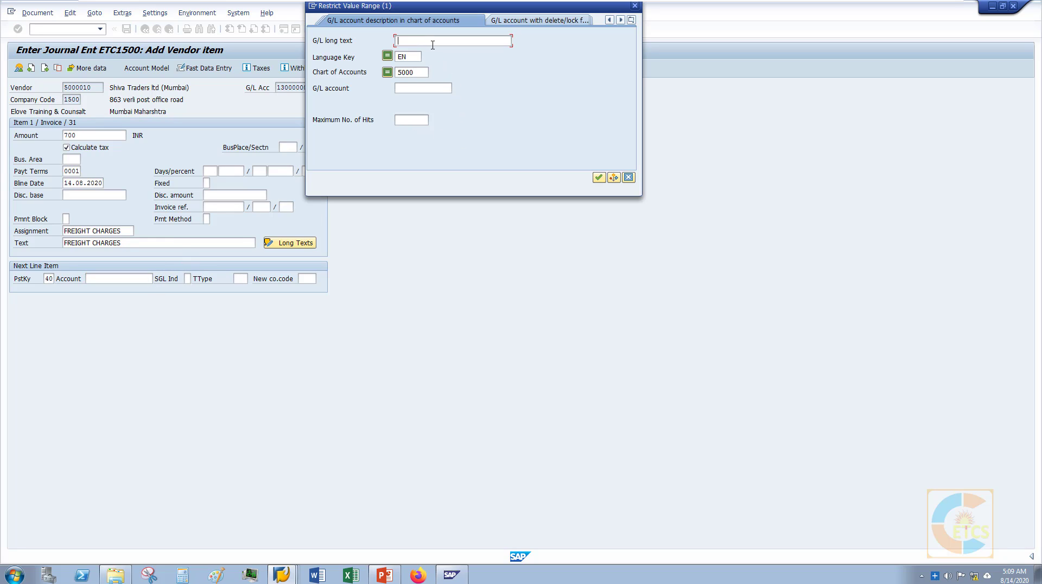
pyautogui.click(599, 177)
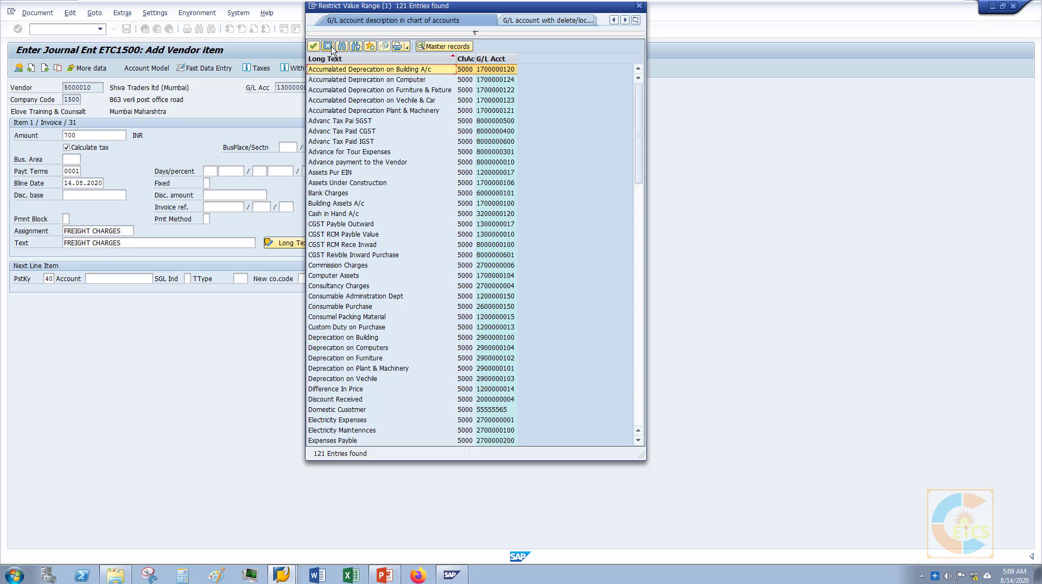
pyautogui.click(329, 47)
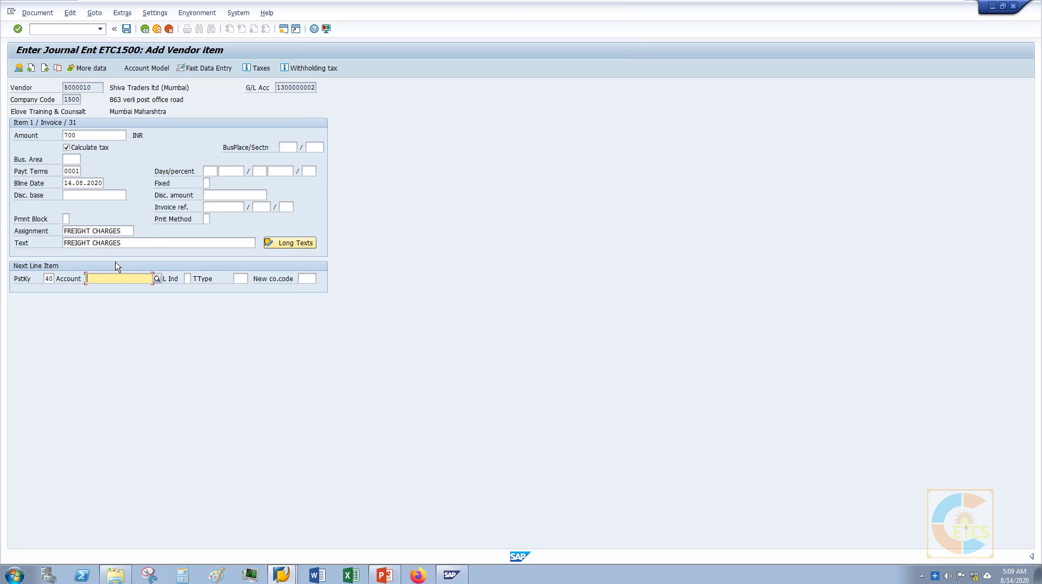
# - Search the G/L accounts of chart of accounts 5000 for the long text freight*, then close the lookup without choosing one
pyautogui.click(157, 278)
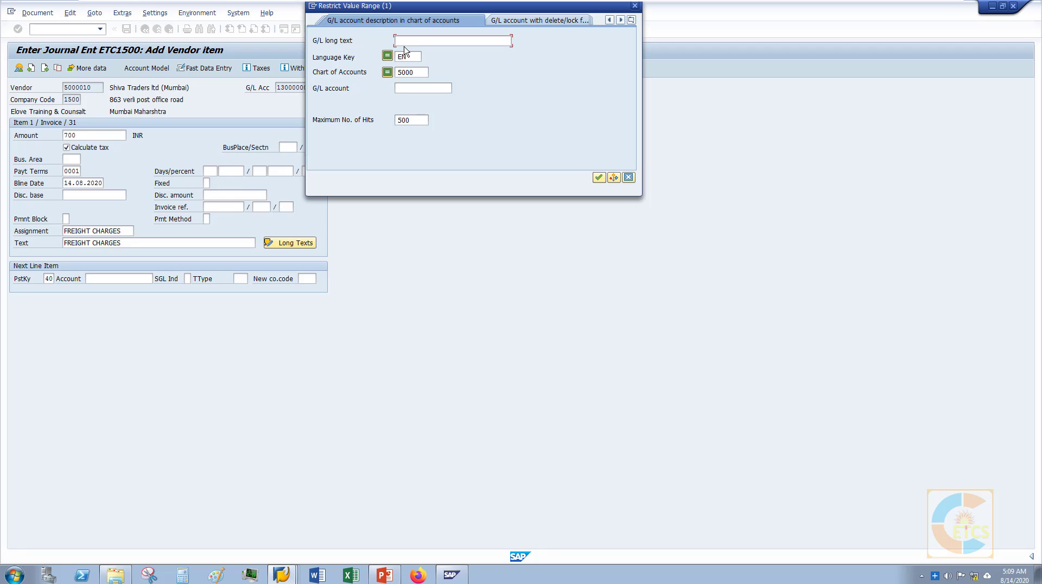
pyautogui.write('freight*')
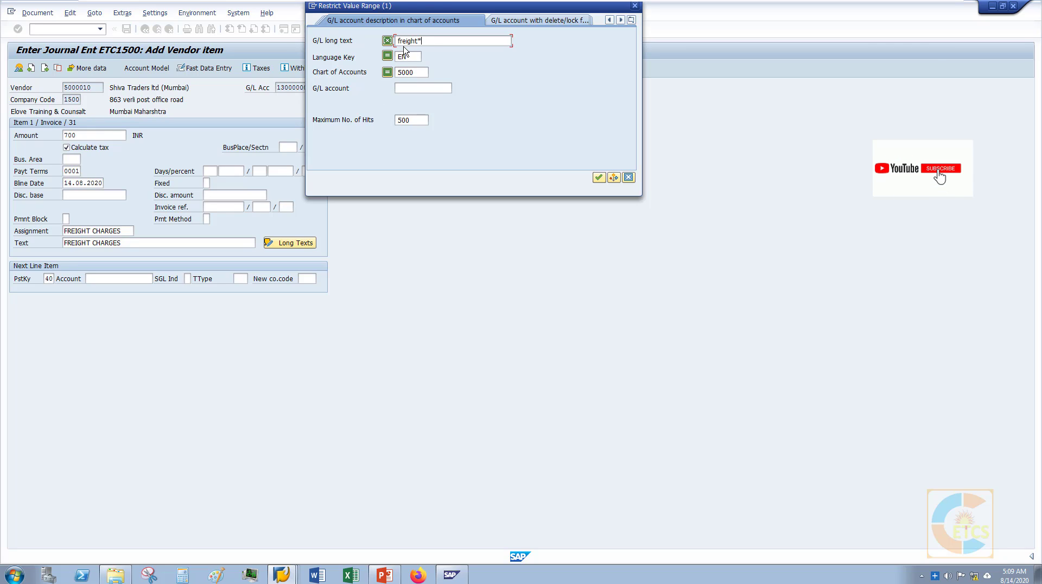
pyautogui.press('Return')
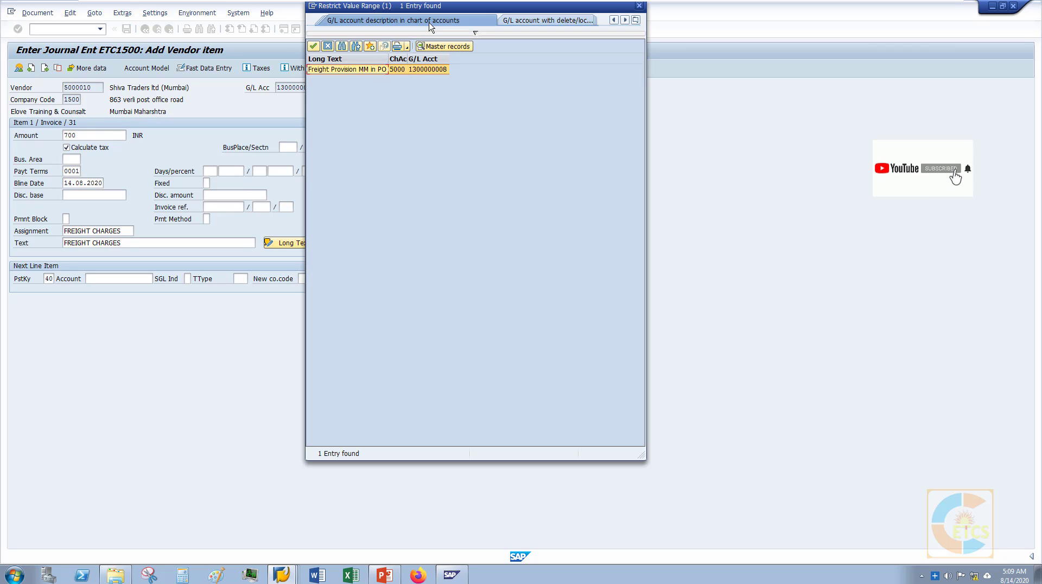
pyautogui.moveTo(441, 17); pyautogui.dragTo(600, 73)
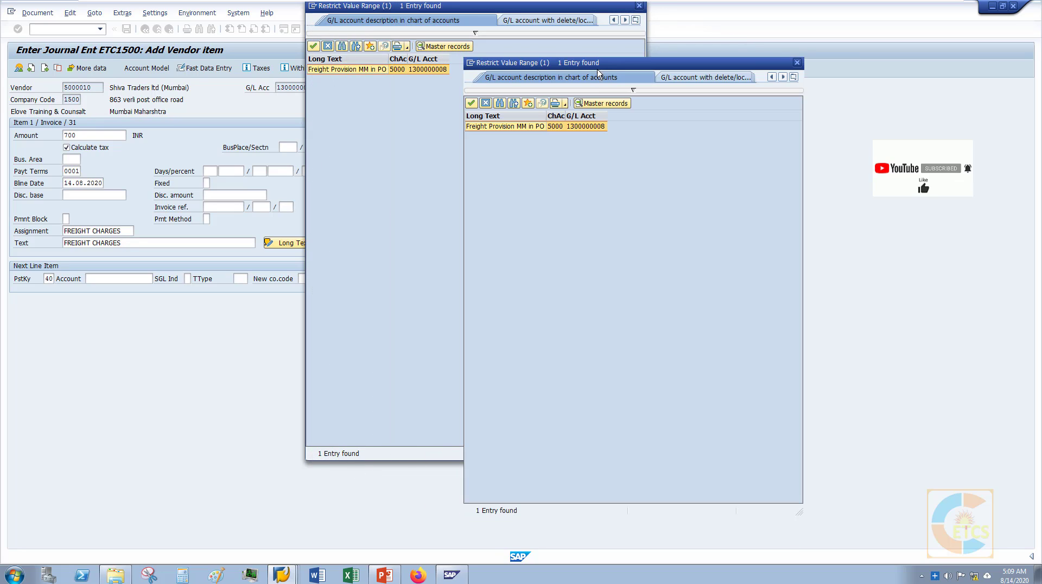
pyautogui.click(500, 103)
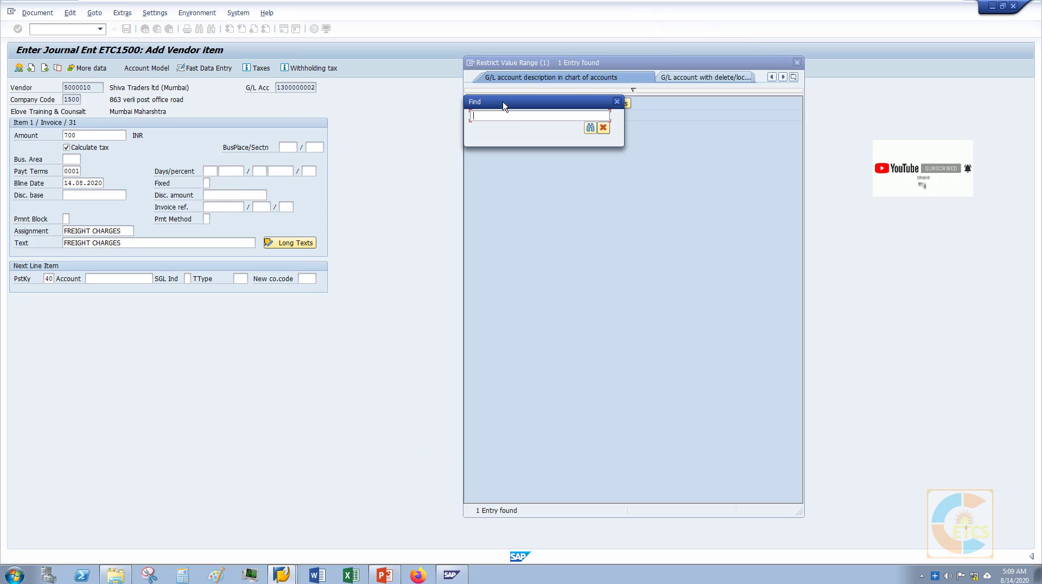
pyautogui.write('fre')
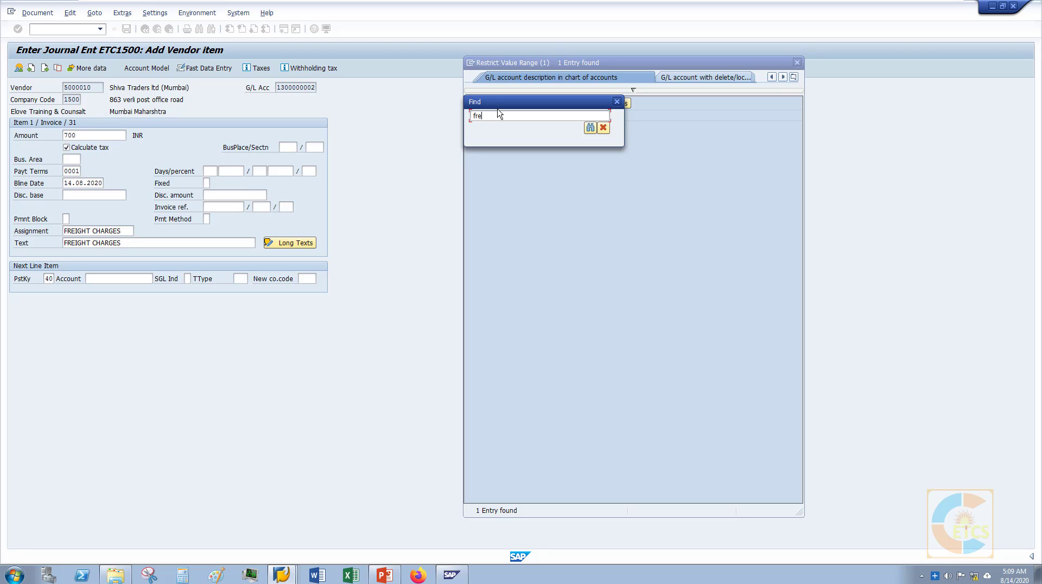
pyautogui.press('Return')
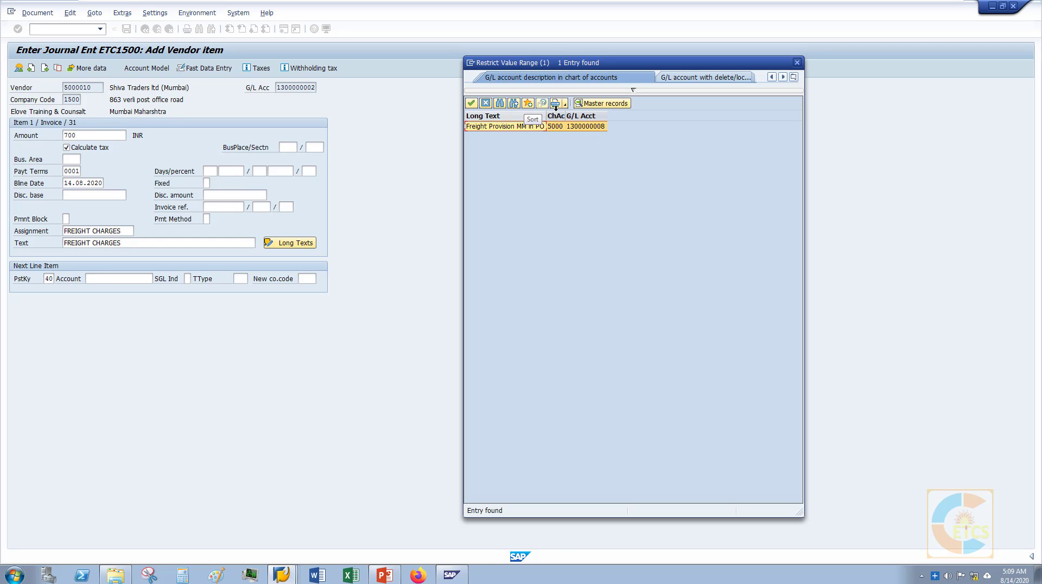
pyautogui.click(796, 63)
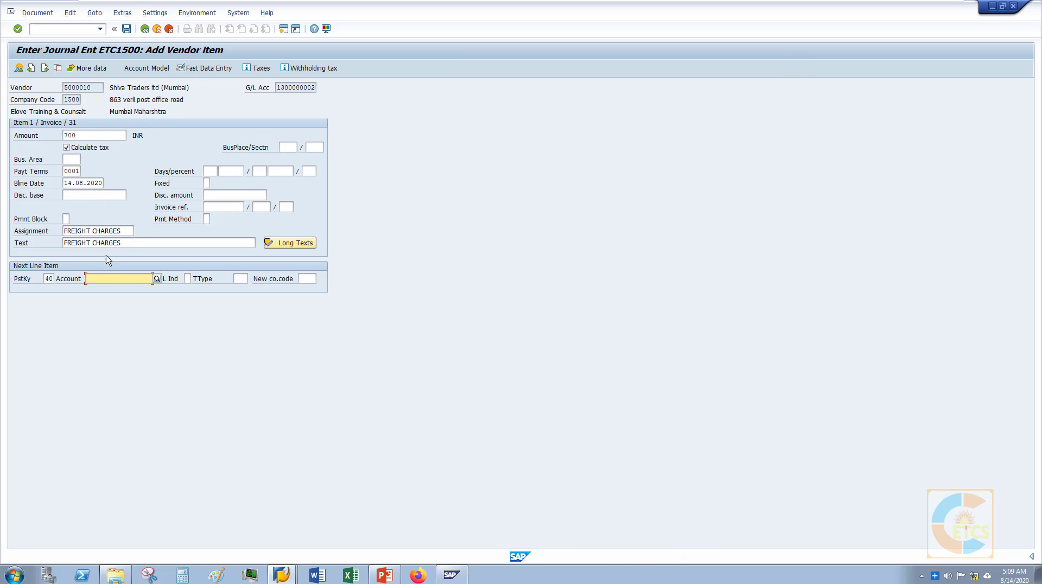
# - Find the Freight on Inward Charges account in the unrestricted G/L account list and open its line item with posting key 40
pyautogui.click(158, 279)
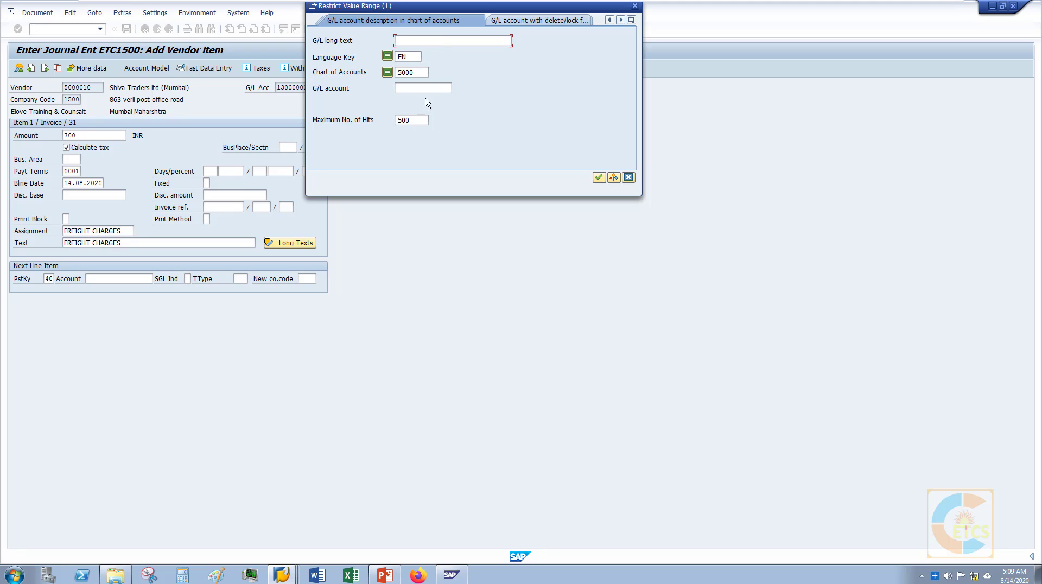
pyautogui.doubleClick(420, 120)
pyautogui.press('Delete')
pyautogui.click(598, 178)
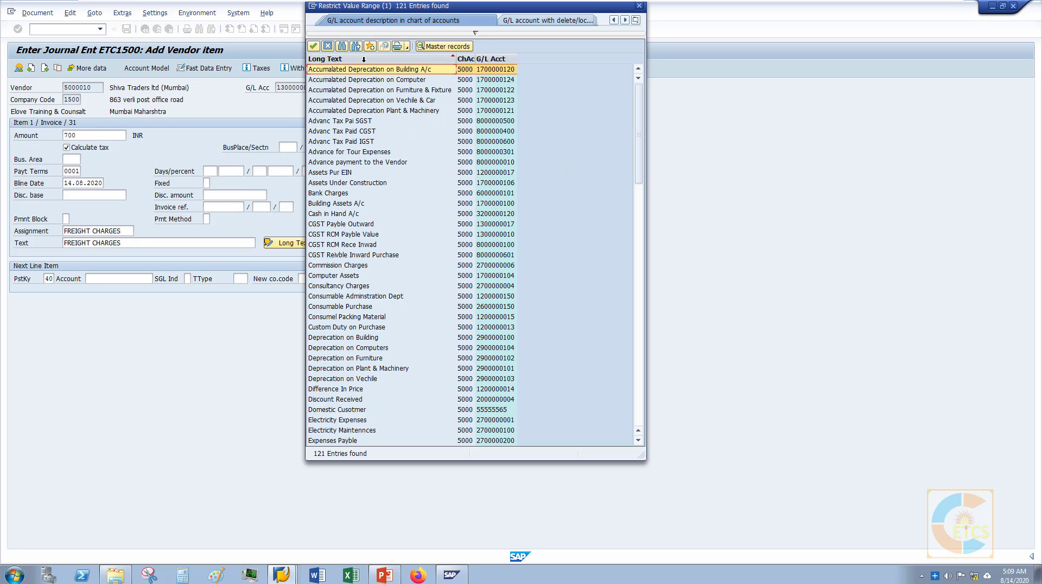
pyautogui.click(342, 47)
pyautogui.moveTo(355, 47); pyautogui.dragTo(587, 152)
pyautogui.write('f')
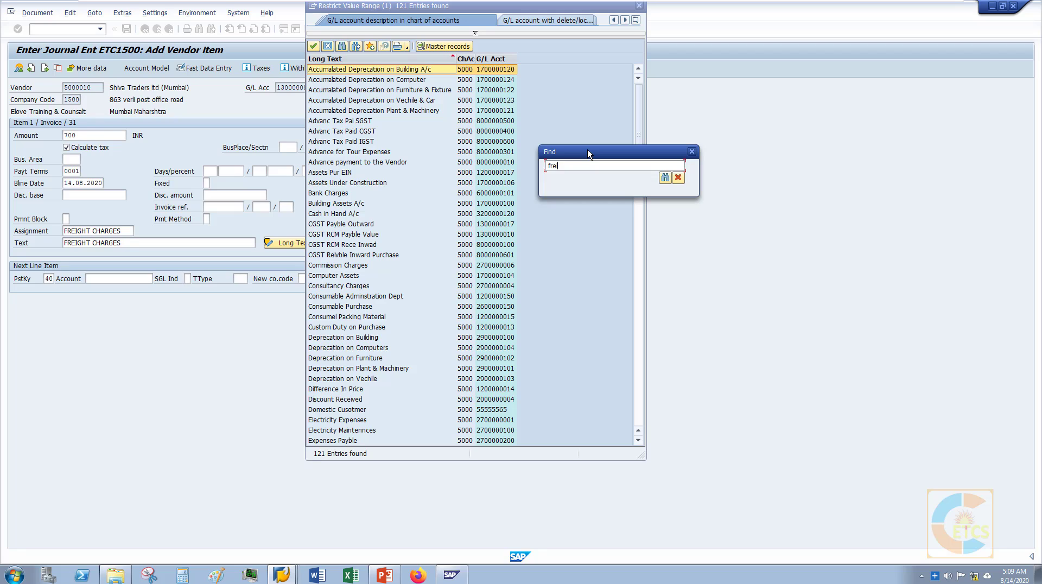
pyautogui.write('re')
pyautogui.press('Return')
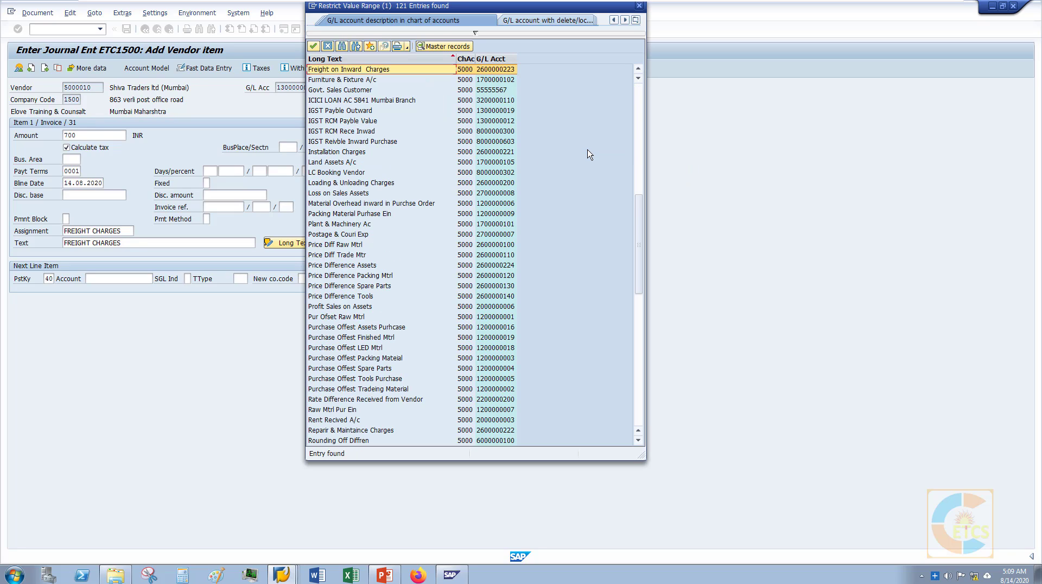
pyautogui.doubleClick(372, 70)
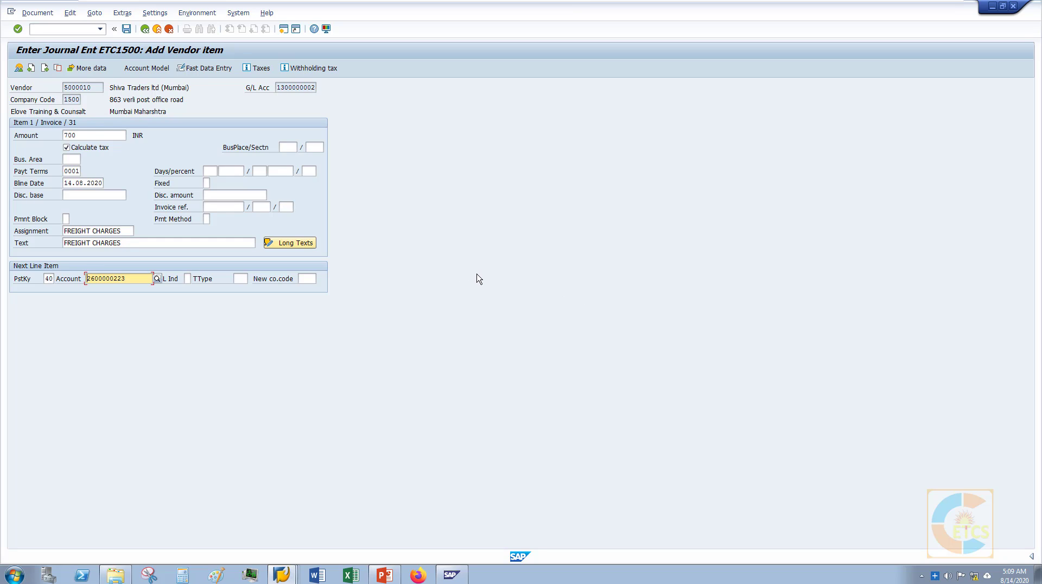
pyautogui.press('Return')
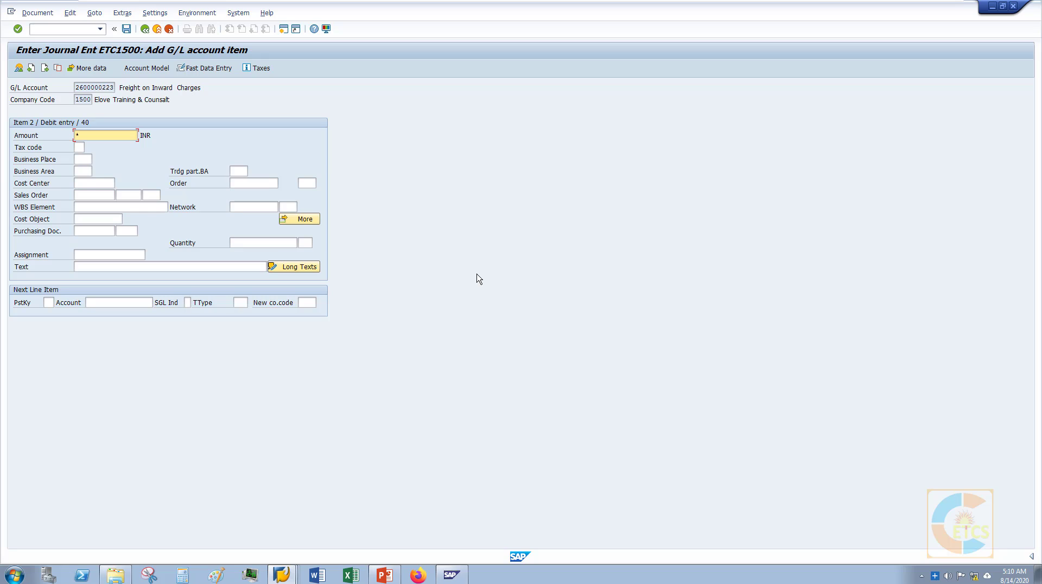
# - Set the freight line item's amount to 700 INR and its tax code to I0 (Inward Tax Rate 0% for ETC 1500)
pyautogui.press('BackSpace')
pyautogui.write('700')
pyautogui.click(78, 147)
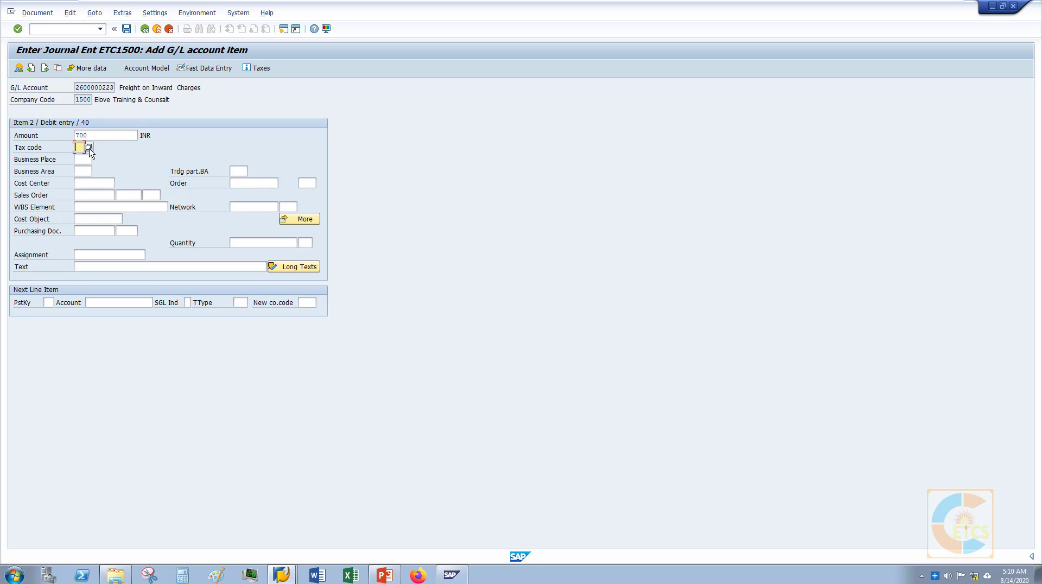
pyautogui.click(89, 148)
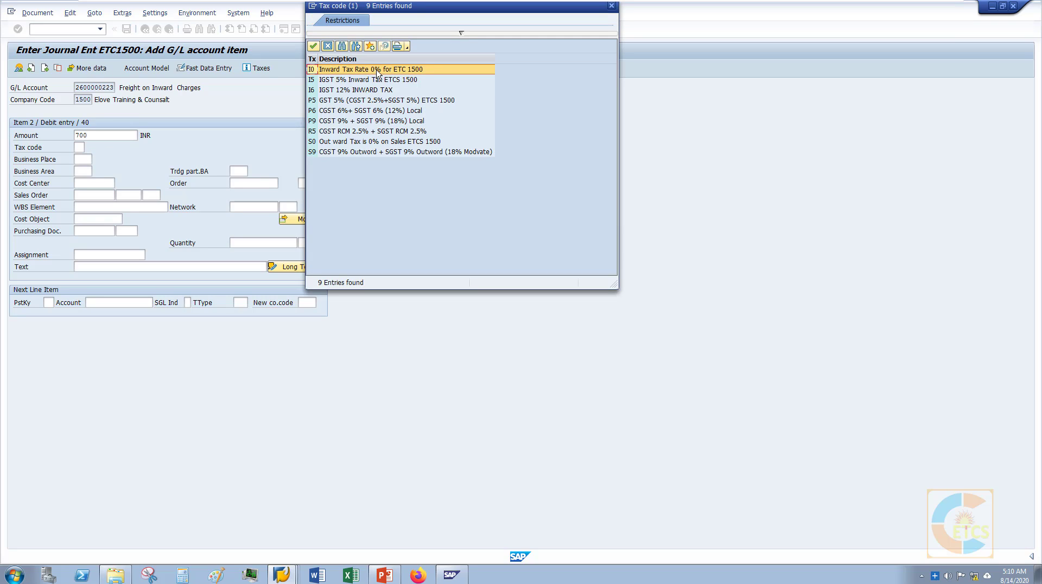
pyautogui.doubleClick(377, 73)
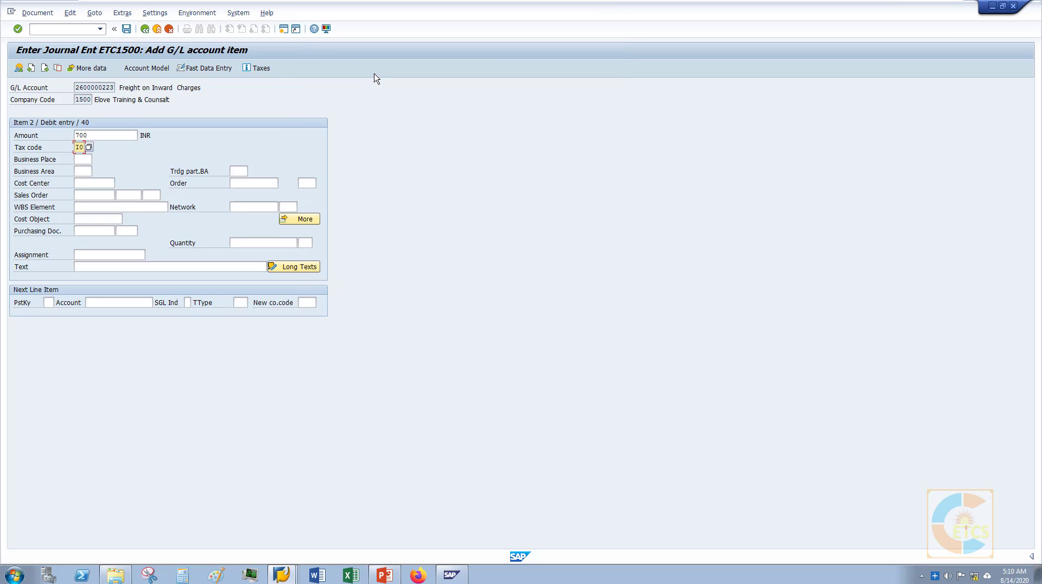
# - Assign business place 1501 and cost center 1501COSTCN to the freight G/L item
pyautogui.click(82, 160)
pyautogui.write('1501')
pyautogui.click(87, 182)
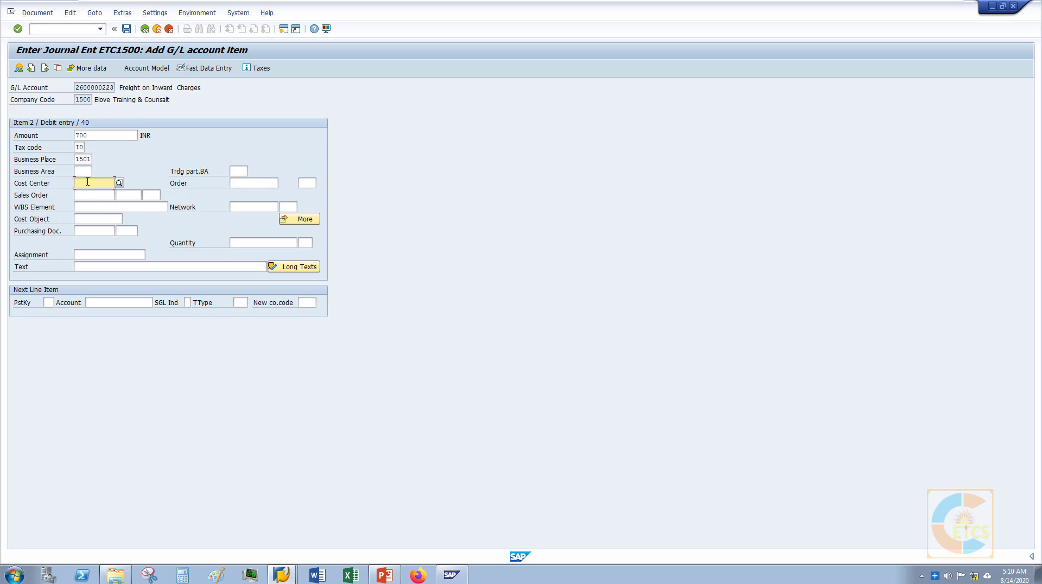
pyautogui.write('1501')
pyautogui.press('Down')
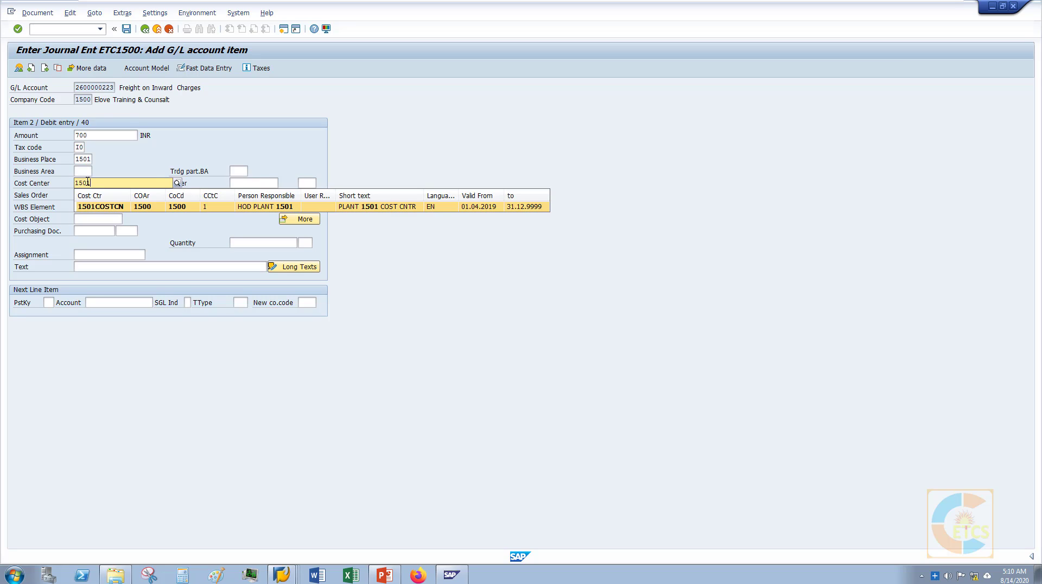
pyautogui.press('Return')
pyautogui.press('Return')
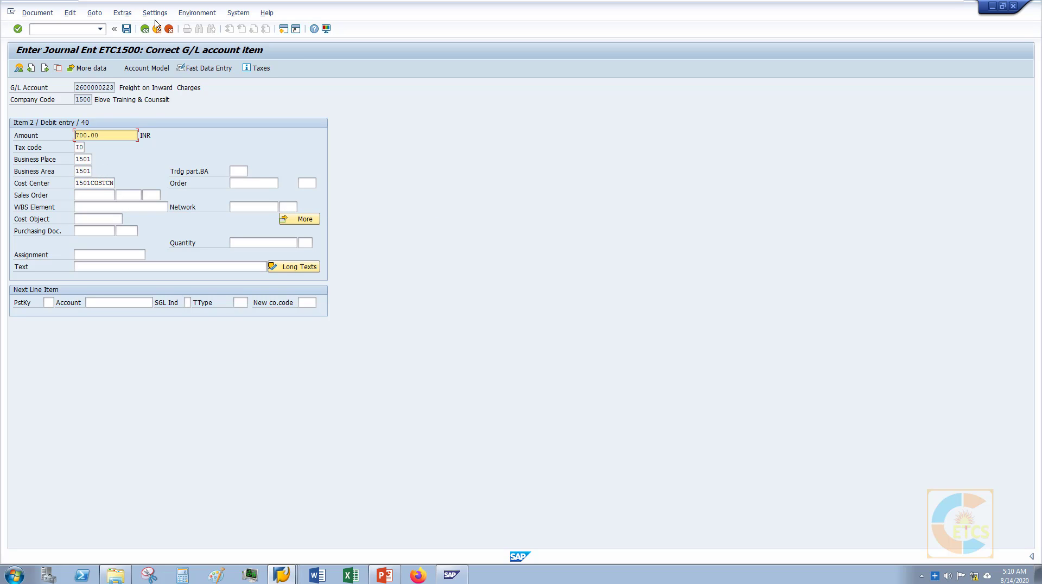
# - Fill in FREIGHT CHARGES as the assignment of the G/L item
pyautogui.click(131, 253)
pyautogui.write('Fr')
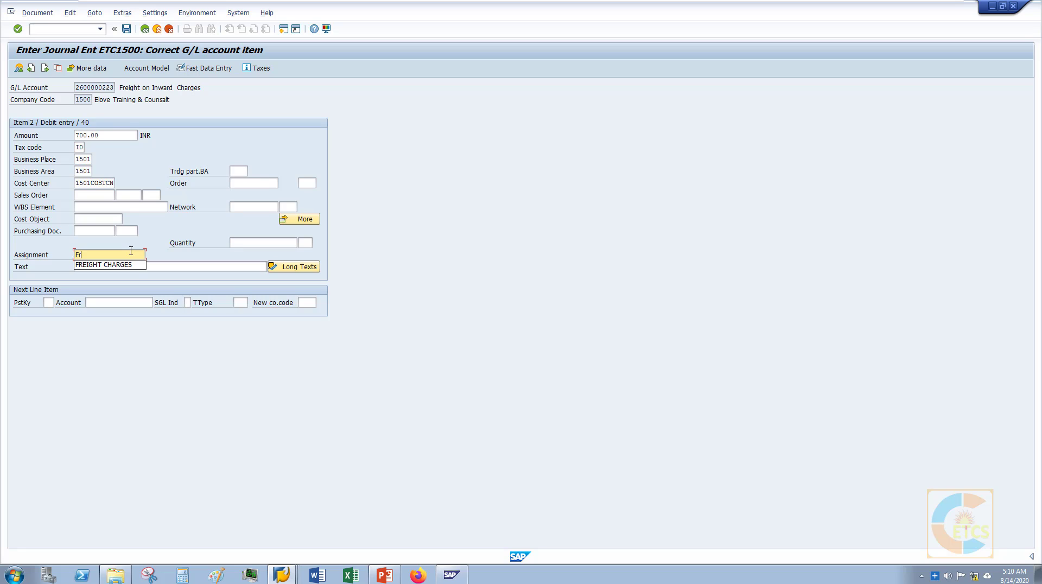
pyautogui.press('Down')
pyautogui.press('Return')
pyautogui.press('Tab')
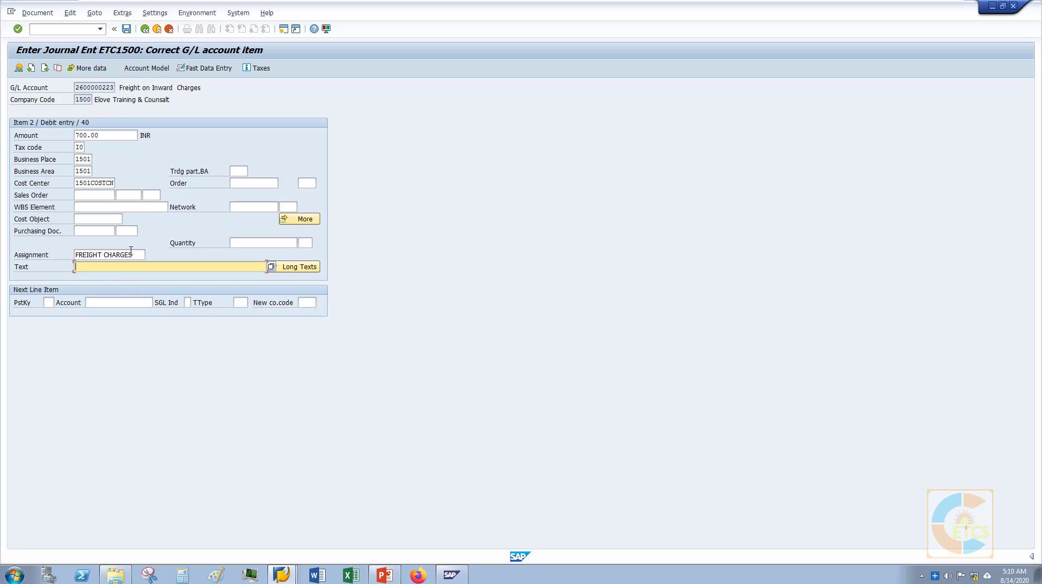
# - Enter the item text "FREIGHT CHARGES agt MIRO no." followed by the MIRO document number
pyautogui.write('Freight')
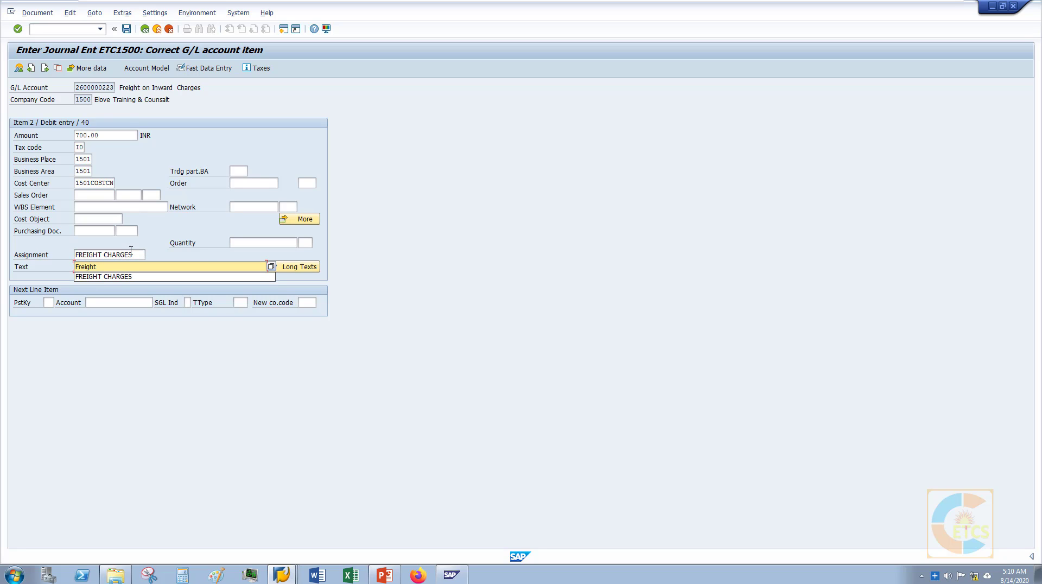
pyautogui.press('Down')
pyautogui.press('Return')
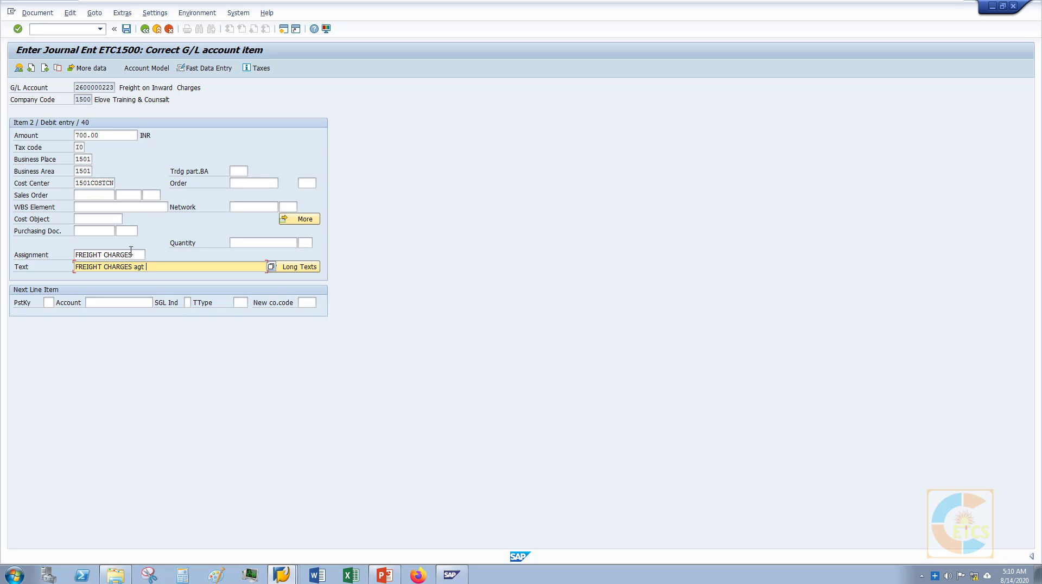
pyautogui.write('agt inov no')
pyautogui.press('BackSpace')
pyautogui.press('BackSpace')
pyautogui.press('BackSpace')
pyautogui.press('BackSpace')
pyautogui.press('BackSpace')
pyautogui.press('BackSpace')
pyautogui.press('BackSpace')
pyautogui.write('MIRO no. 4589632563')
# - Simulate the freight charges document, check its two line items, and post it
pyautogui.click(33, 13)
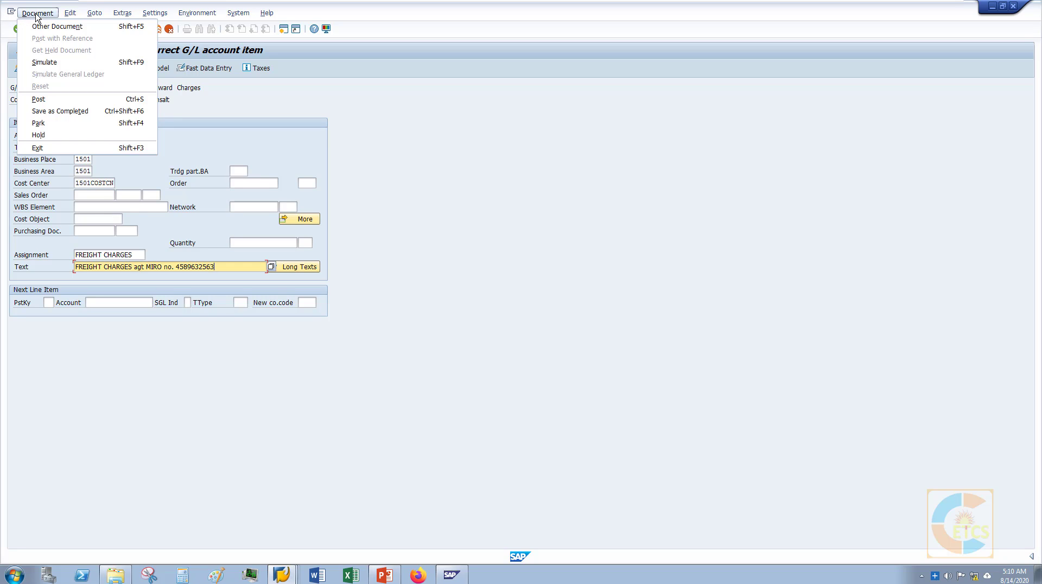
pyautogui.click(48, 64)
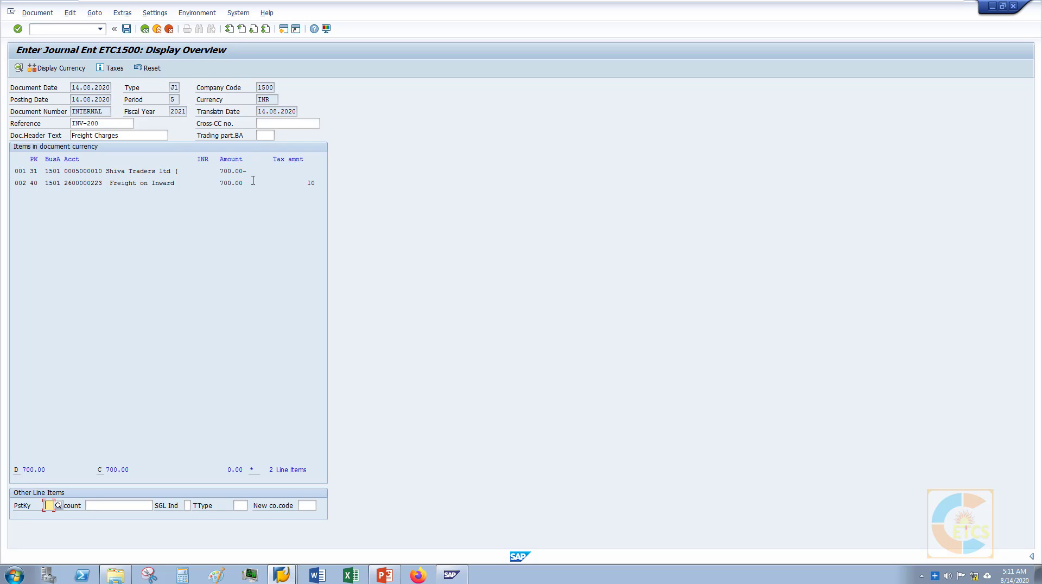
pyautogui.moveTo(249, 184); pyautogui.dragTo(127, 185)
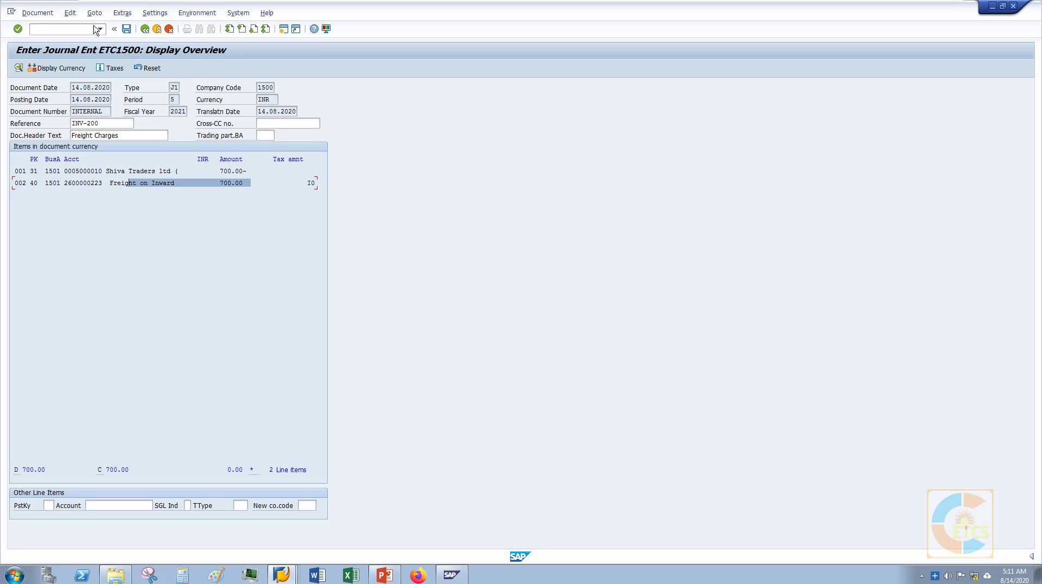
pyautogui.click(127, 29)
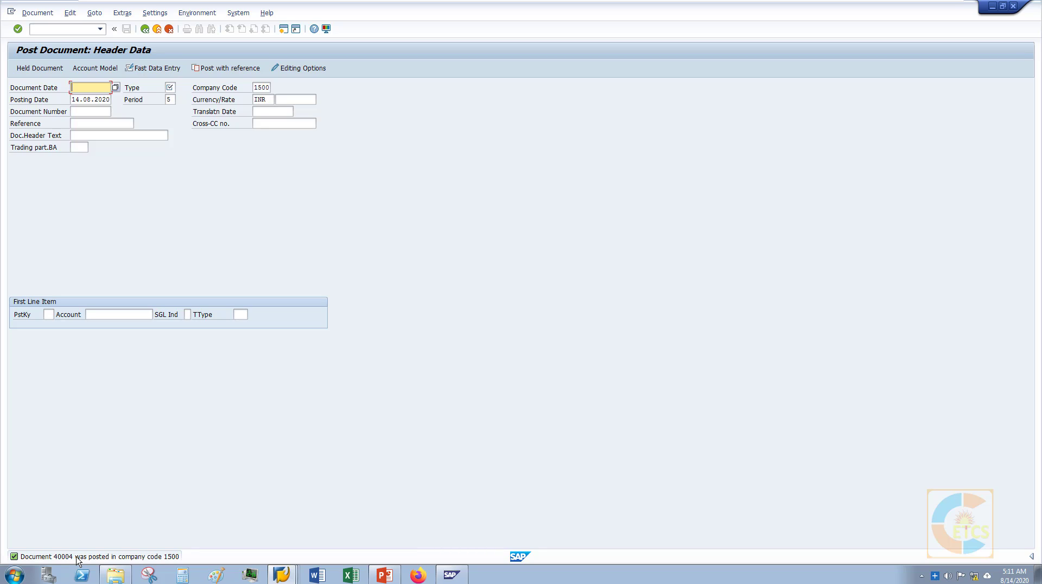
# - Display the document just posted, widen its Description column, and check the vendor and freight line items
pyautogui.click(38, 12)
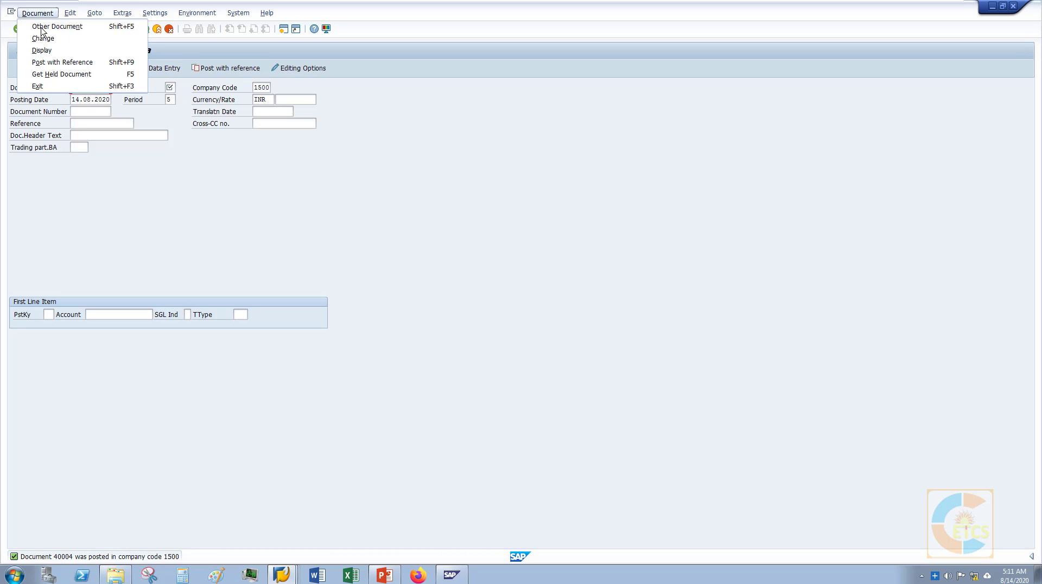
pyautogui.click(42, 50)
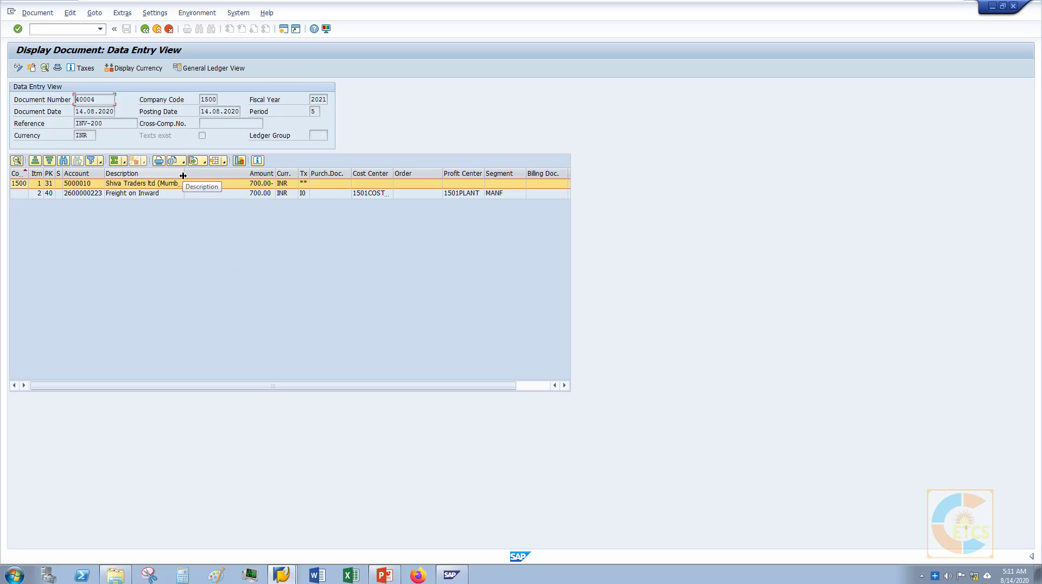
pyautogui.moveTo(183, 175); pyautogui.dragTo(187, 175)
pyautogui.click(254, 187)
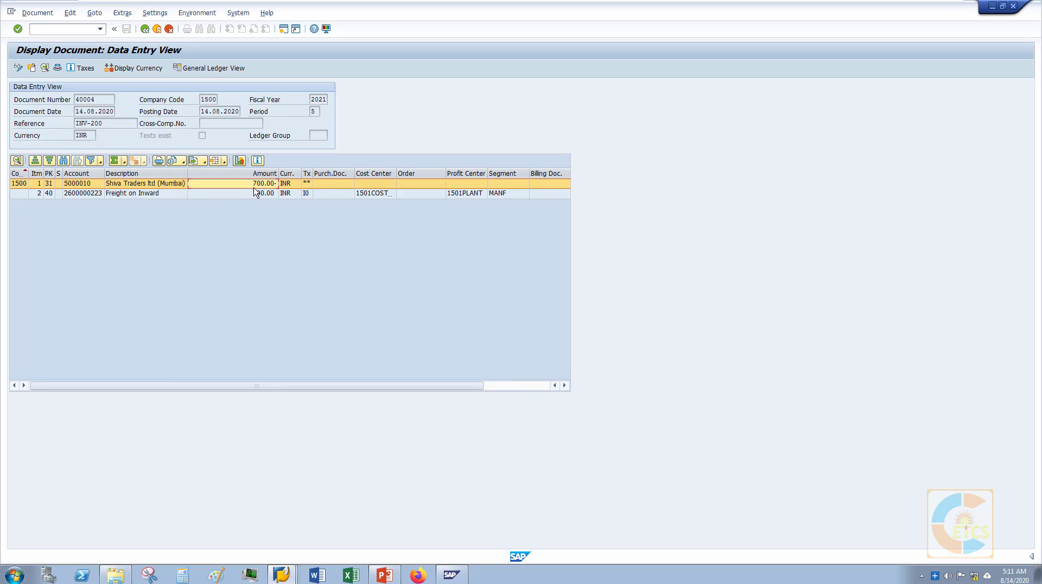
pyautogui.click(145, 196)
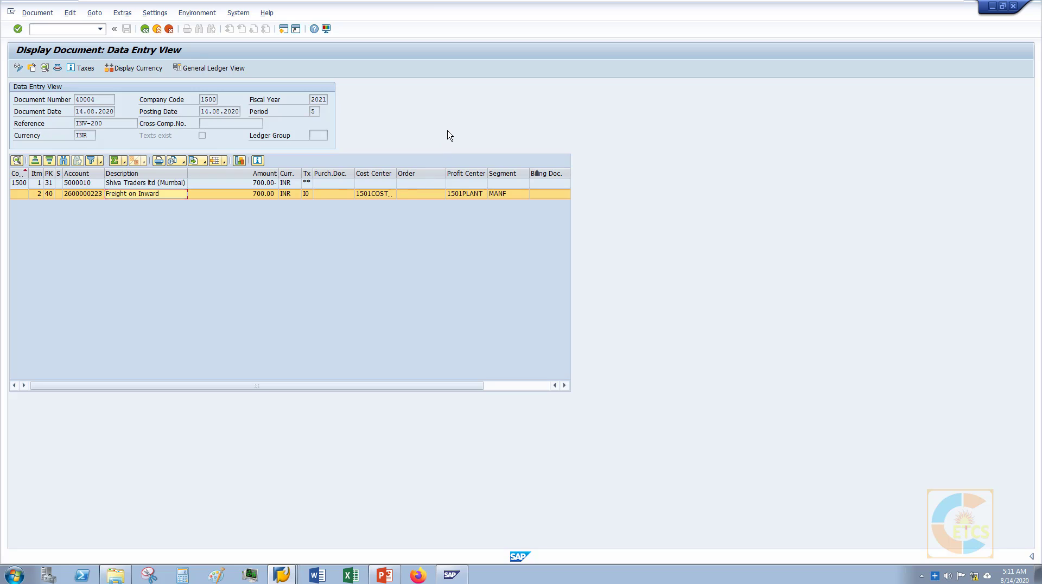
# - Leave the document display, start transaction FB60, and fill in the vendor's account number
pyautogui.press('F3')
pyautogui.press('F3')
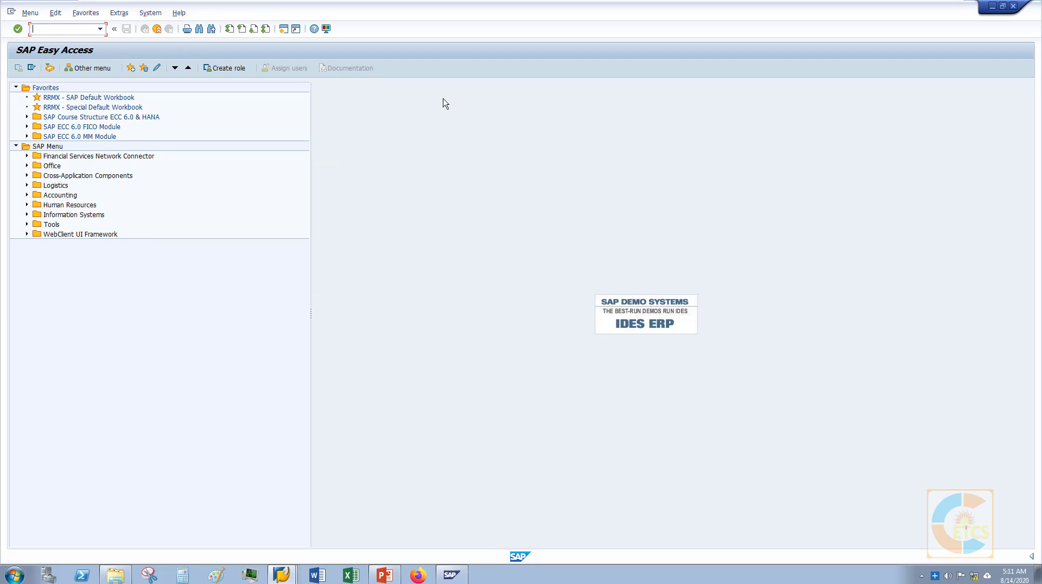
pyautogui.write('fb60')
pyautogui.press('Return')
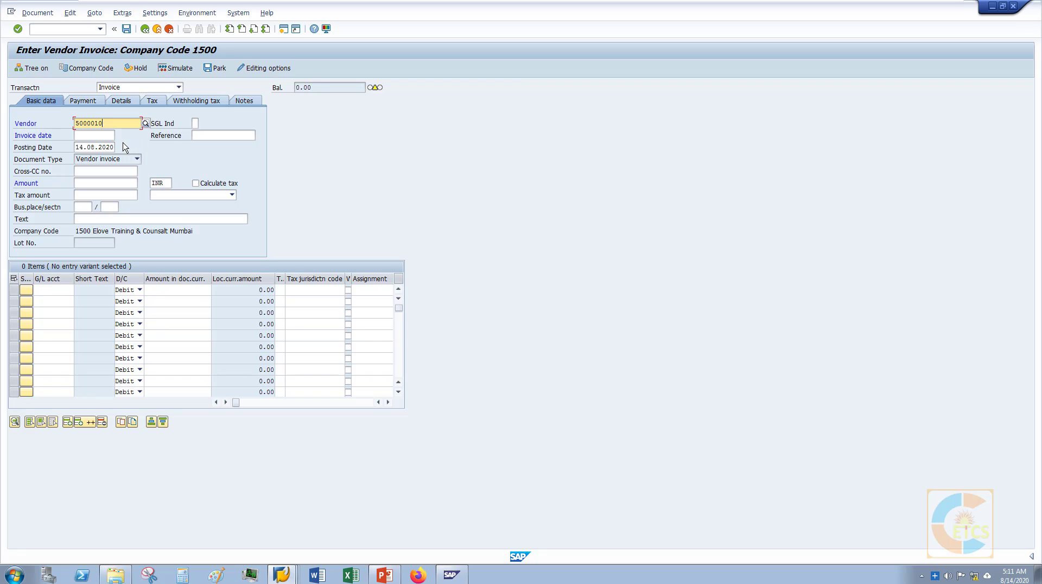
# - Enter invoice date 14.8.2020 and reference Inv-220 in the vendor invoice's basic data
pyautogui.click(96, 136)
pyautogui.write('14.8.2020')
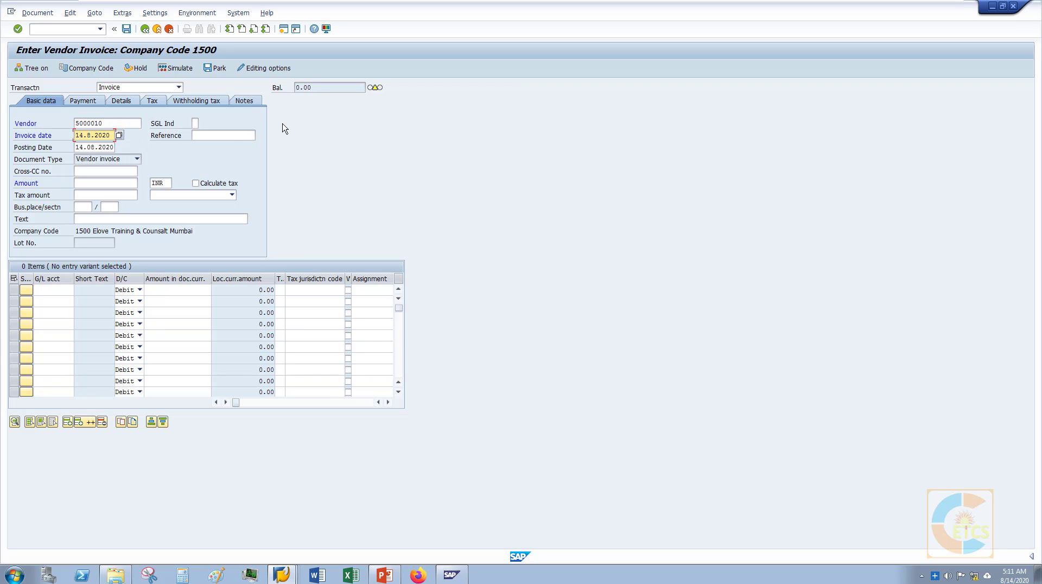
pyautogui.click(233, 136)
pyautogui.write('Inv')
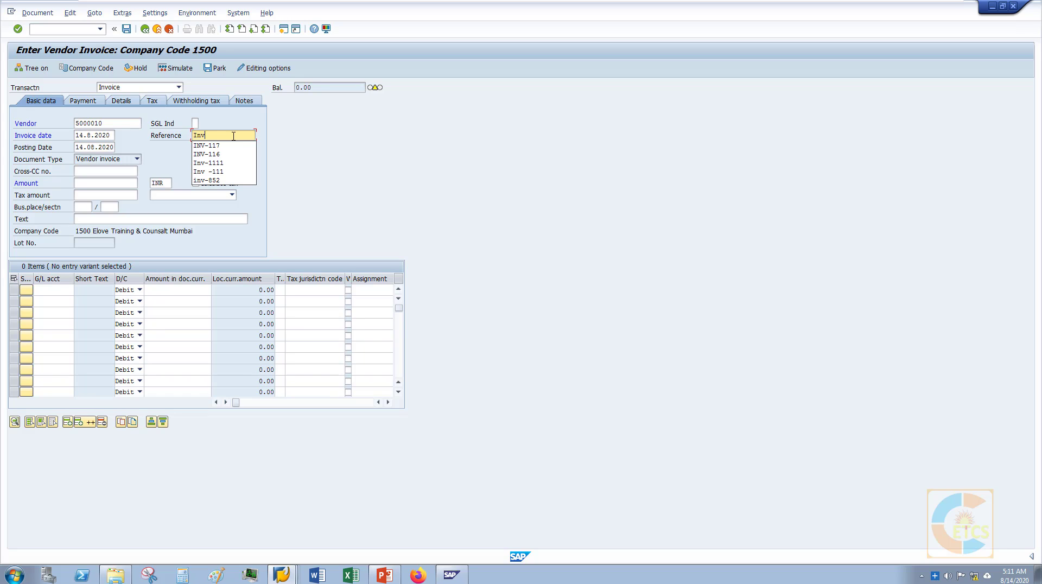
pyautogui.write('-220')
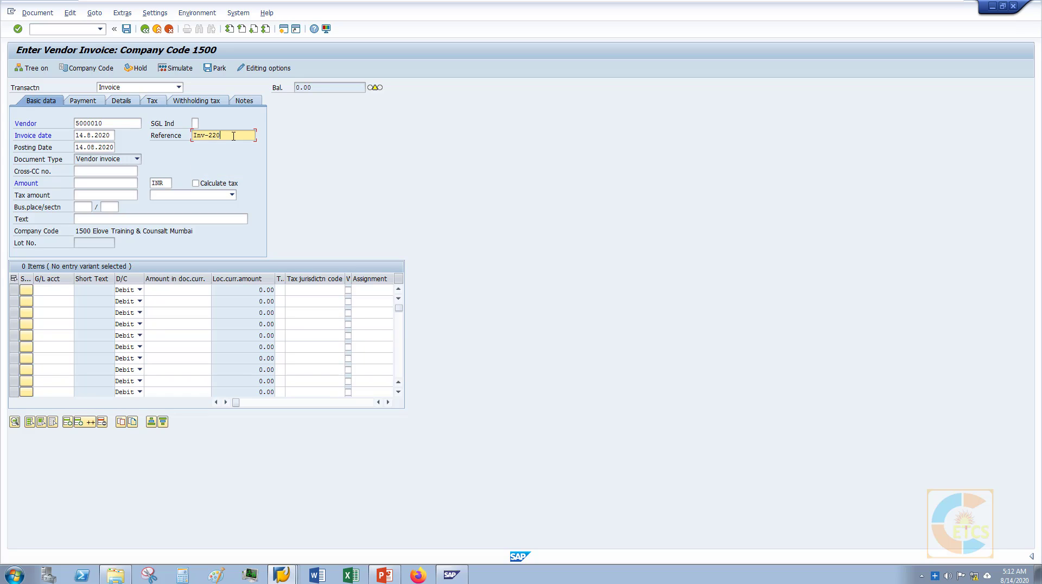
# - Search for the first line item's G/L account with the long text stat*
pyautogui.click(105, 218)
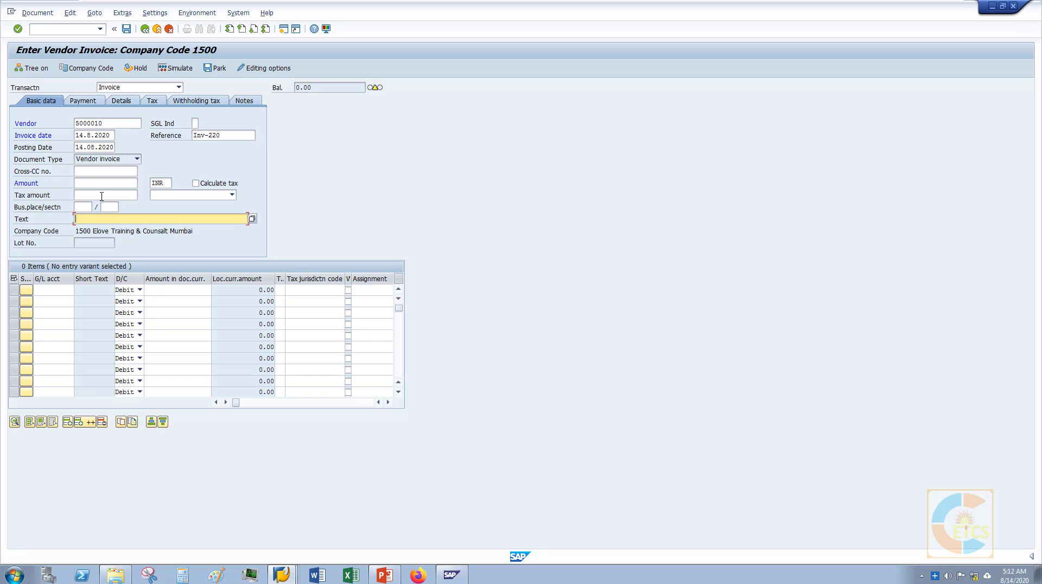
pyautogui.click(95, 179)
pyautogui.click(58, 288)
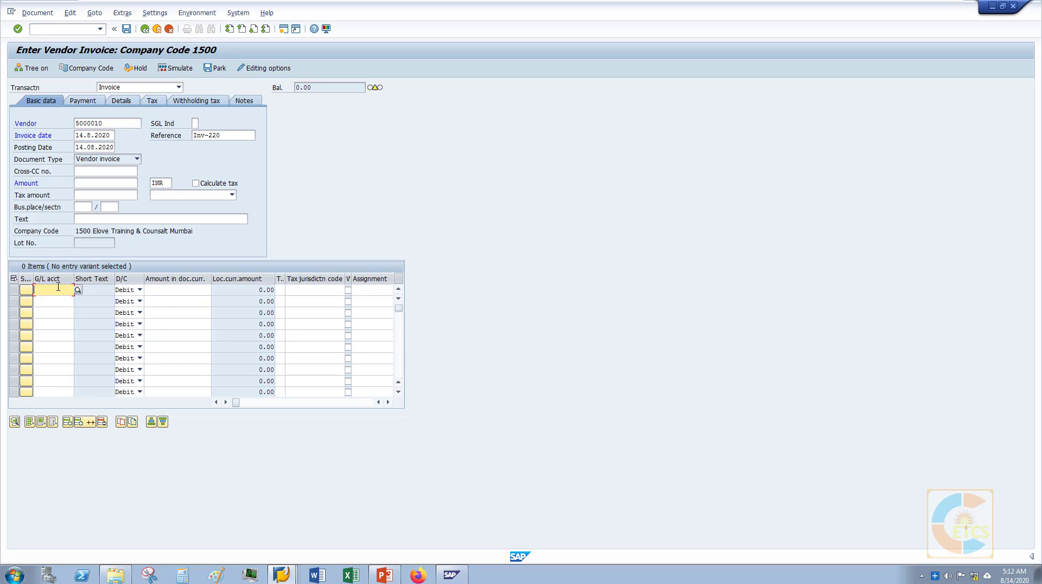
pyautogui.click(78, 291)
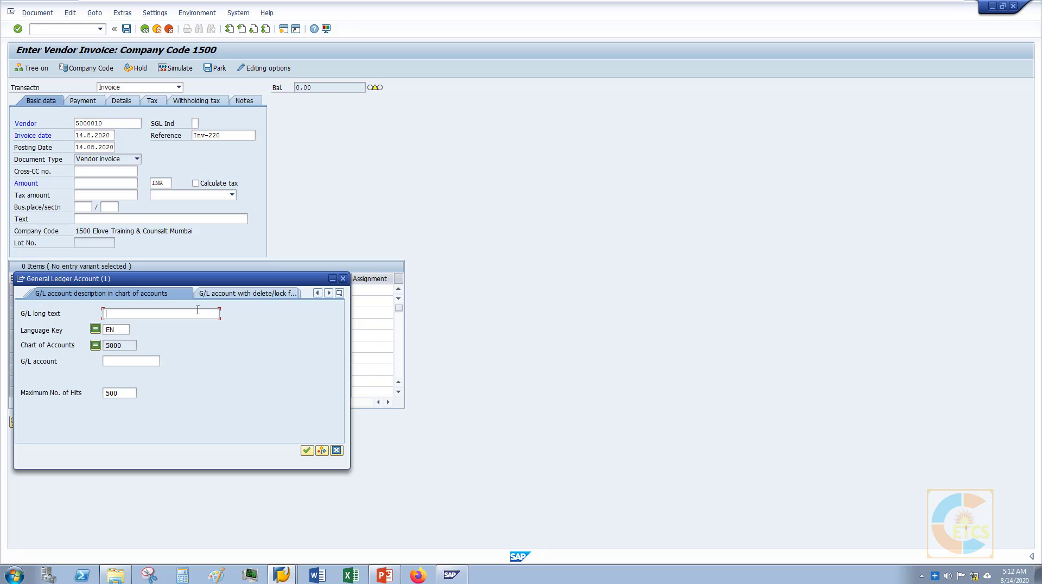
pyautogui.write('stat*')
pyautogui.click(307, 450)
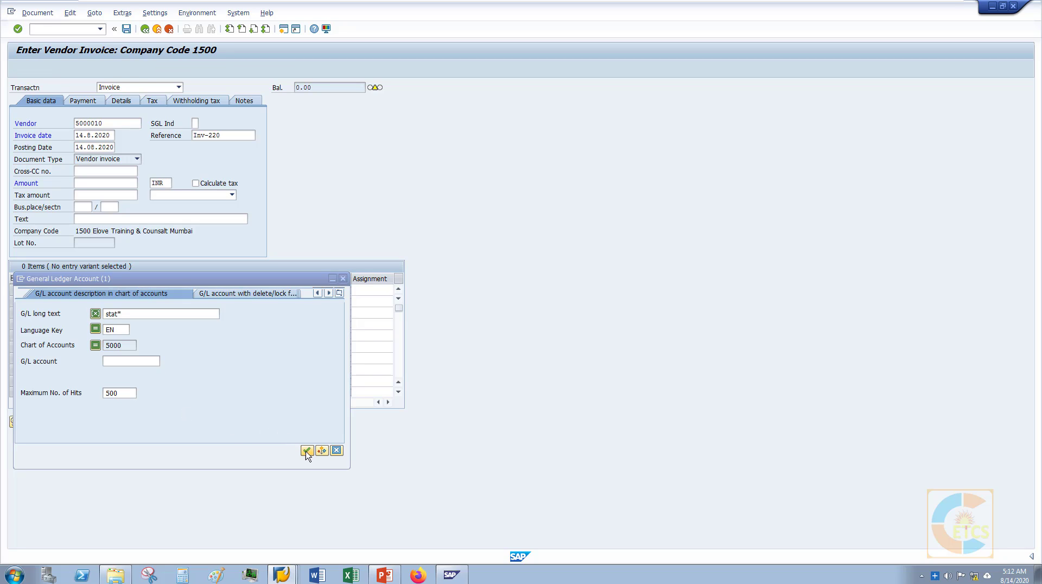
# - Repeat the G/L account search with the long text sta* and the hit limit removed
pyautogui.click(130, 393)
pyautogui.click(142, 314)
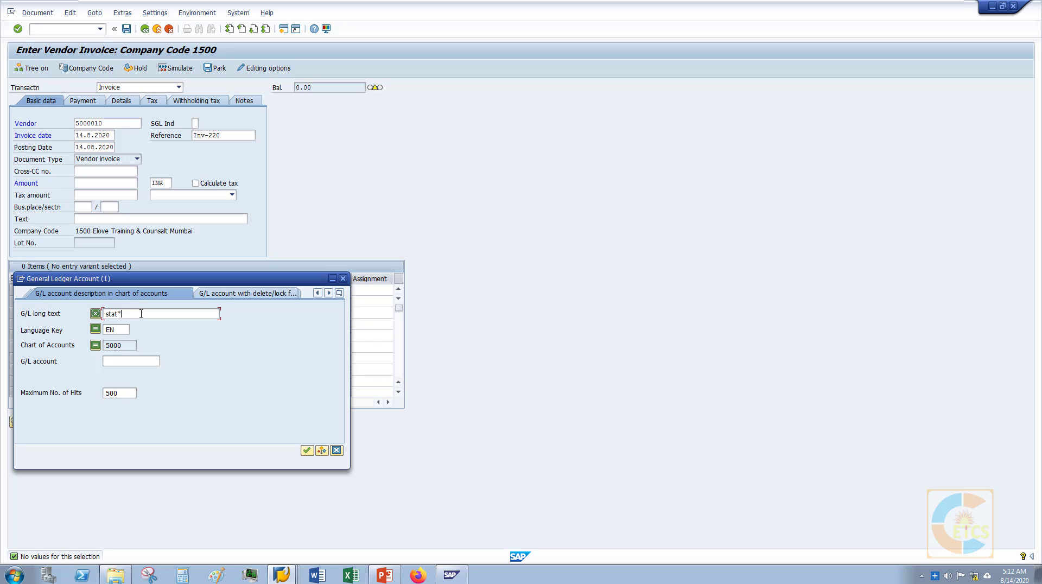
pyautogui.press('BackSpace')
pyautogui.press('BackSpace')
pyautogui.write('*')
pyautogui.click(135, 394)
pyautogui.press('BackSpace')
pyautogui.press('BackSpace')
pyautogui.press('BackSpace')
pyautogui.click(307, 450)
# - Clear the long text criterion and list all G/L accounts in chart of accounts 5000
pyautogui.click(148, 314)
pyautogui.press('BackSpace')
pyautogui.press('BackSpace')
pyautogui.press('BackSpace')
pyautogui.click(307, 450)
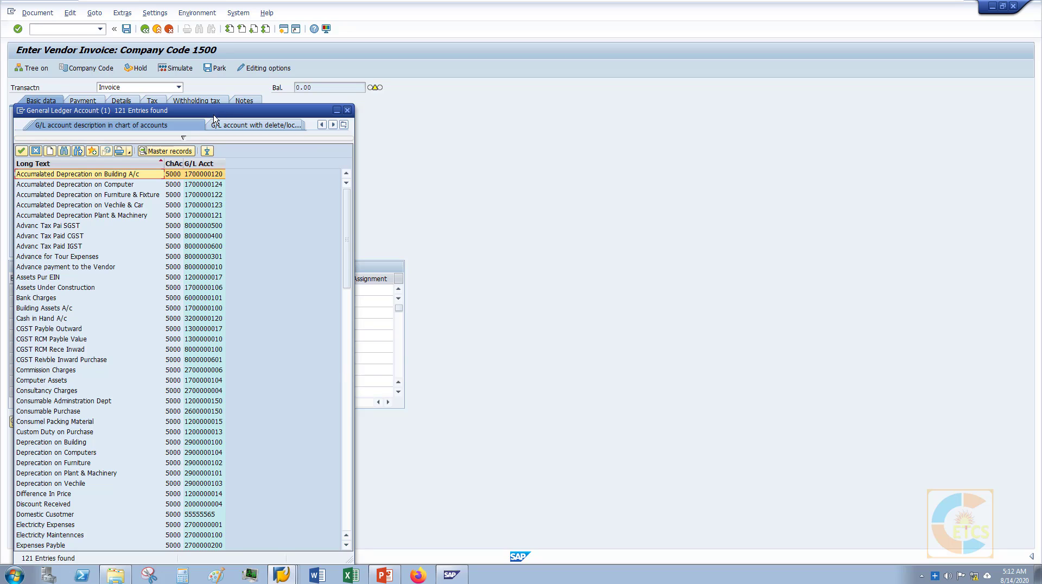
# - Find sta* in the G/L account list and look through the accounts for a suitable expense account
pyautogui.moveTo(249, 114); pyautogui.dragTo(721, 53)
pyautogui.click(540, 91)
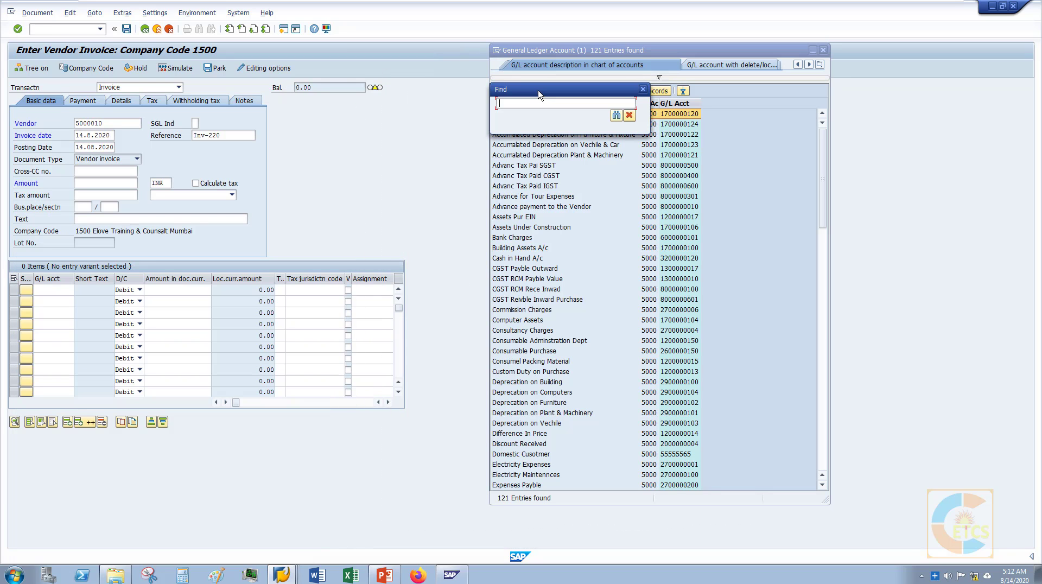
pyautogui.write('sta*')
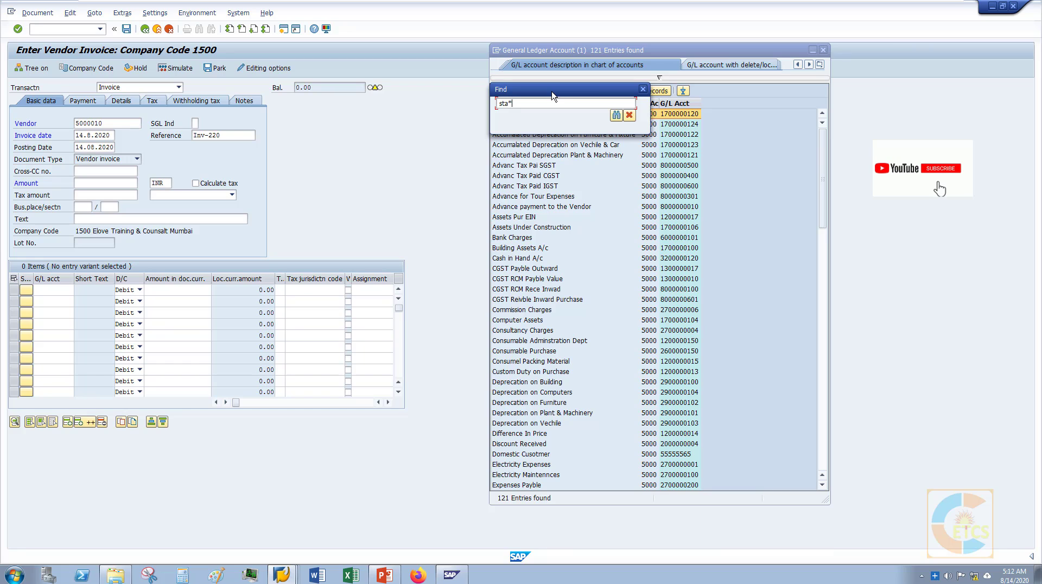
pyautogui.press('Return')
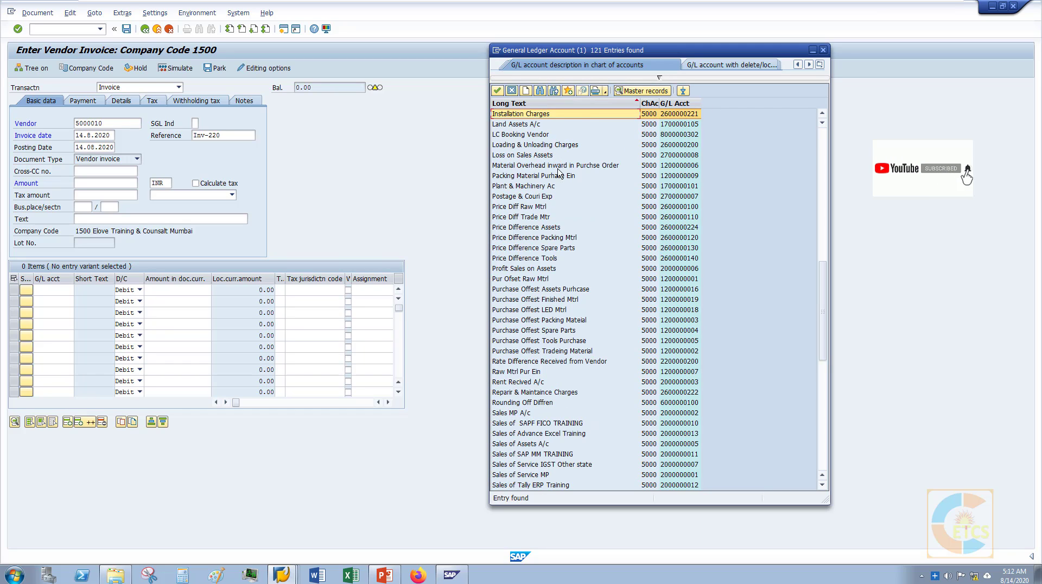
pyautogui.scroll(-5, 568, 207)
pyautogui.scroll(-2, 568, 208)
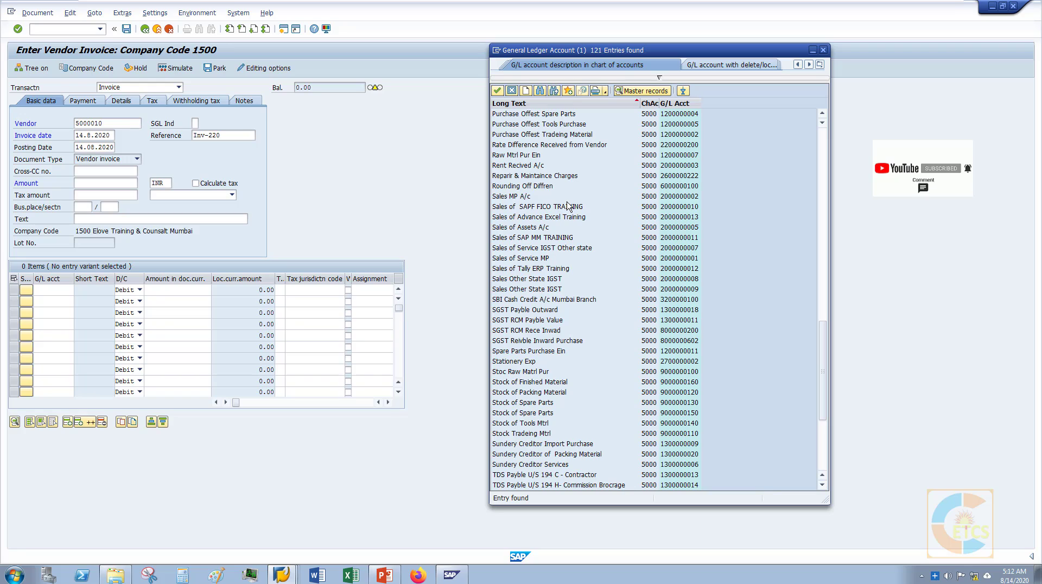
pyautogui.scroll(-1, 568, 207)
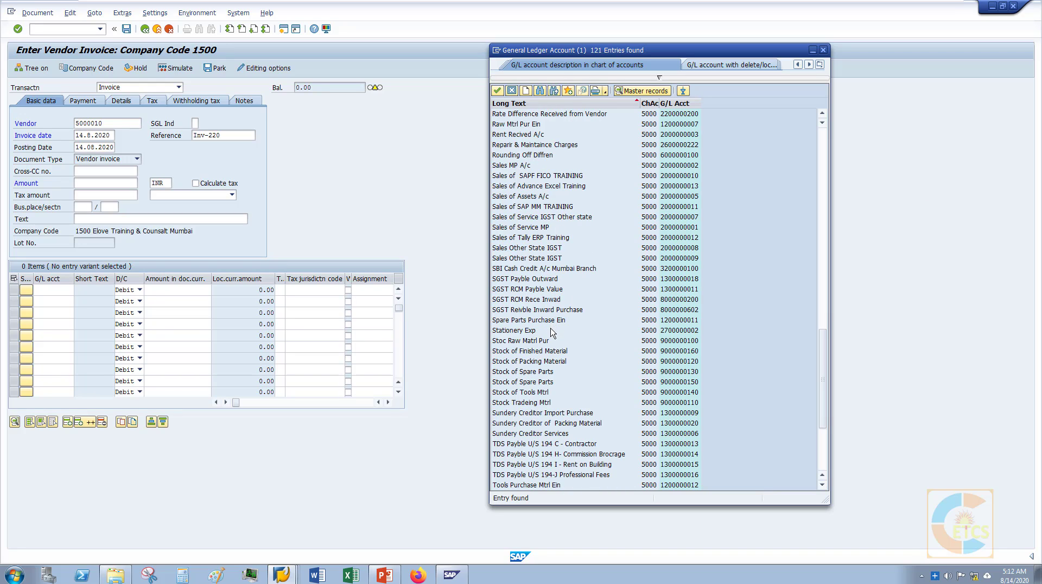
pyautogui.scroll(5, 560, 364)
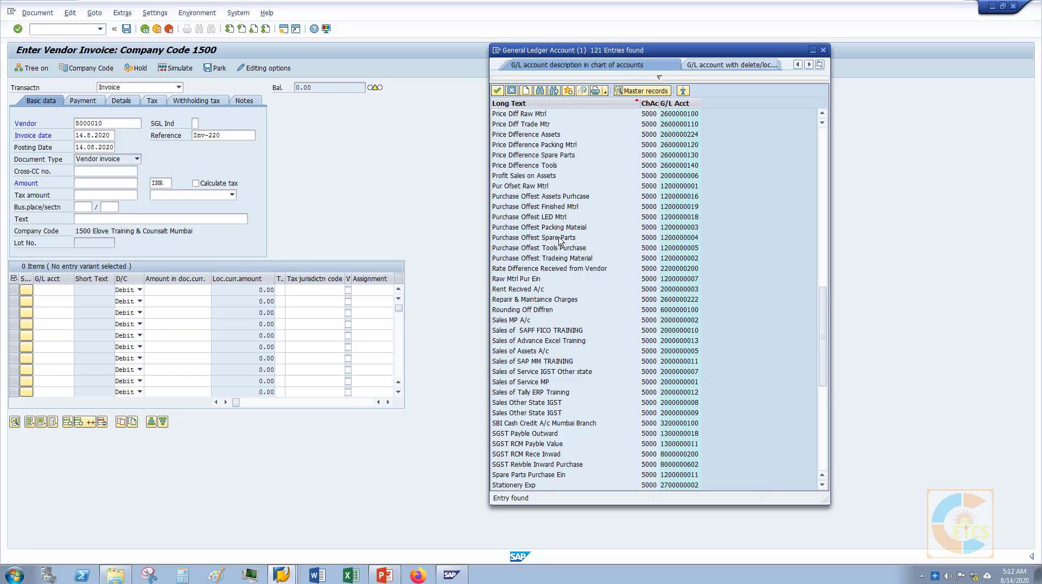
pyautogui.scroll(13, 559, 242)
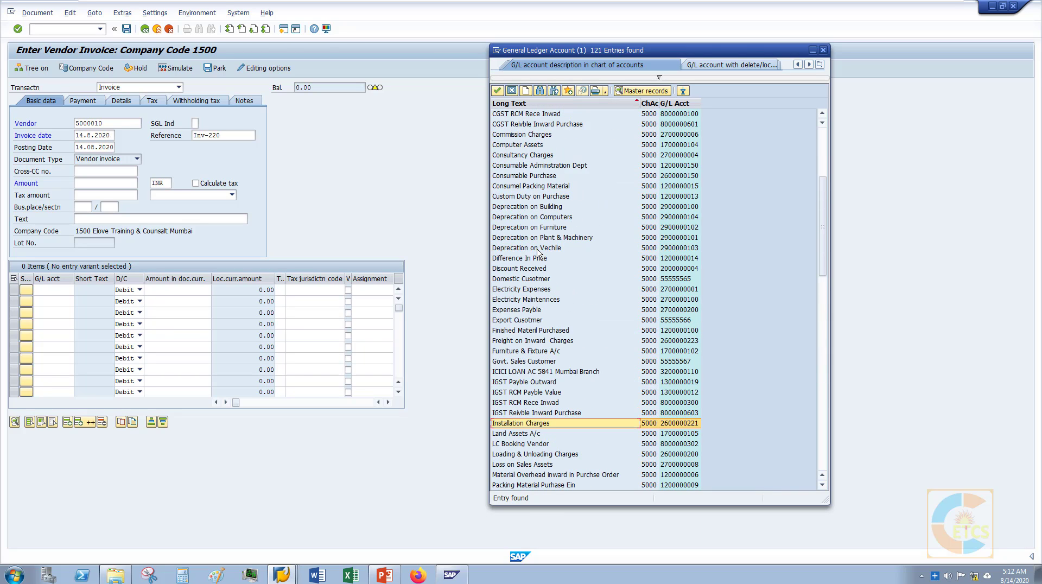
# - Find cons* in the G/L account list, check the entries, and close the list
pyautogui.click(541, 90)
pyautogui.press('BackSpace')
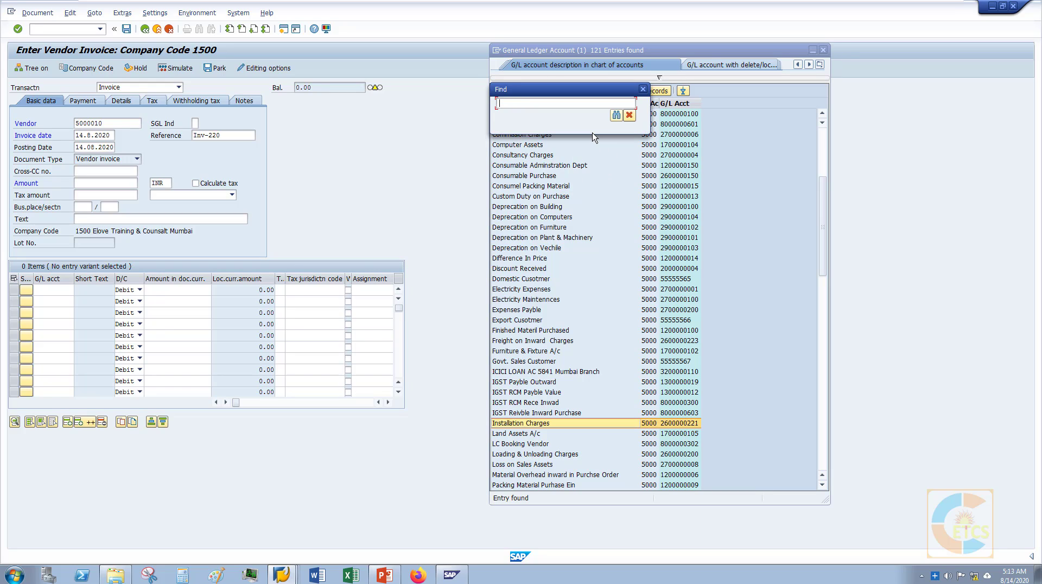
pyautogui.write('cons*')
pyautogui.press('Return')
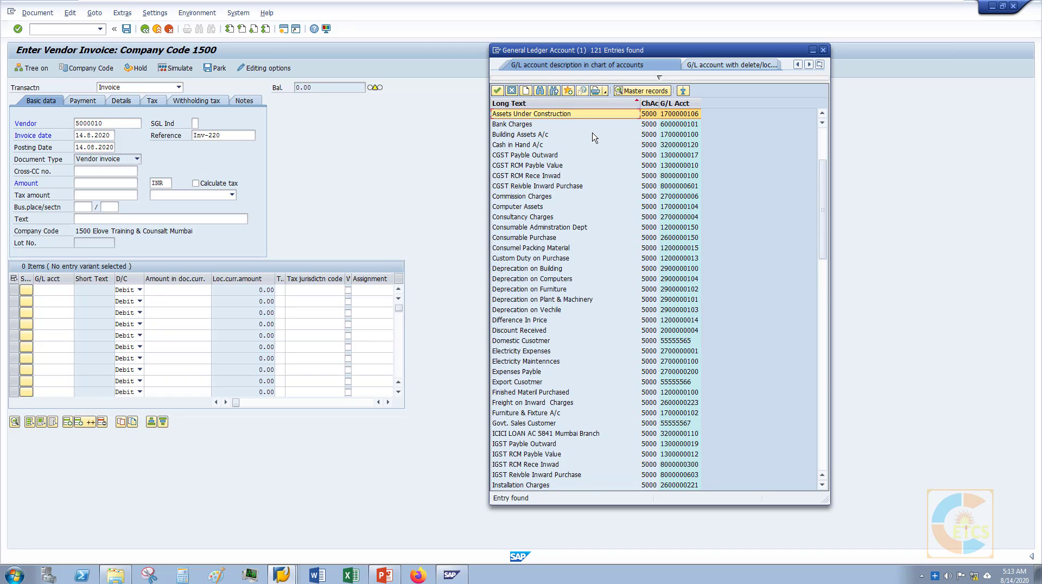
pyautogui.click(823, 49)
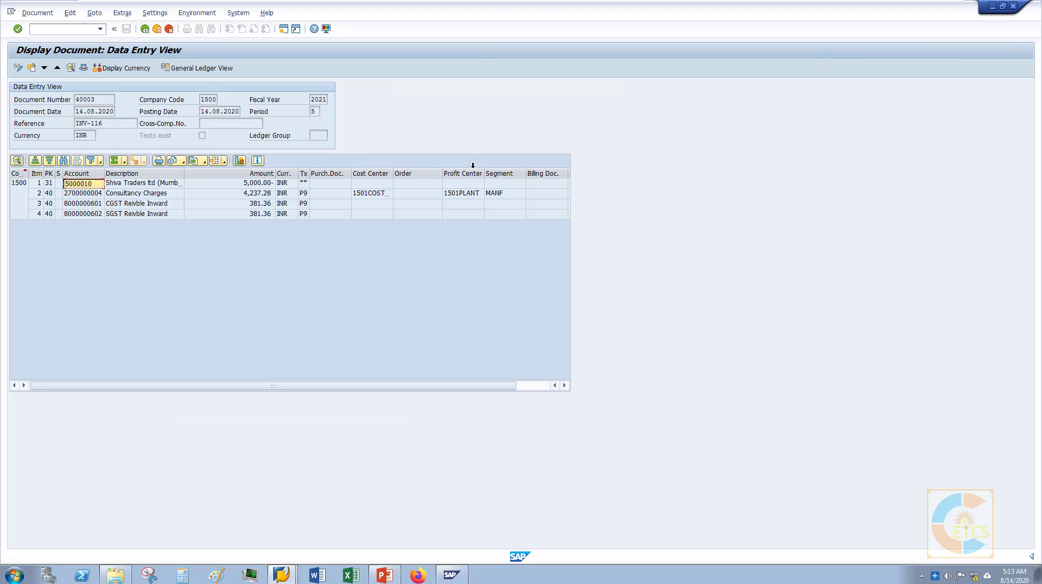
# - Copy the Consultancy Charges G/L account from the displayed INV-116 document into the first FB60 line item and set its amount to 5000
pyautogui.click(89, 195)
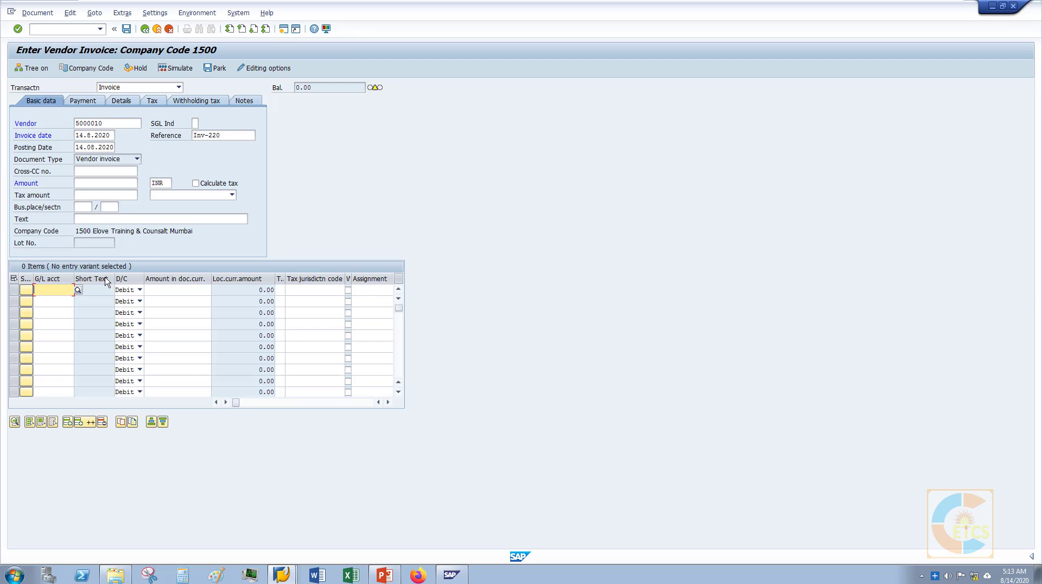
pyautogui.hotkey('ctrl', 'v')
pyautogui.click(166, 291)
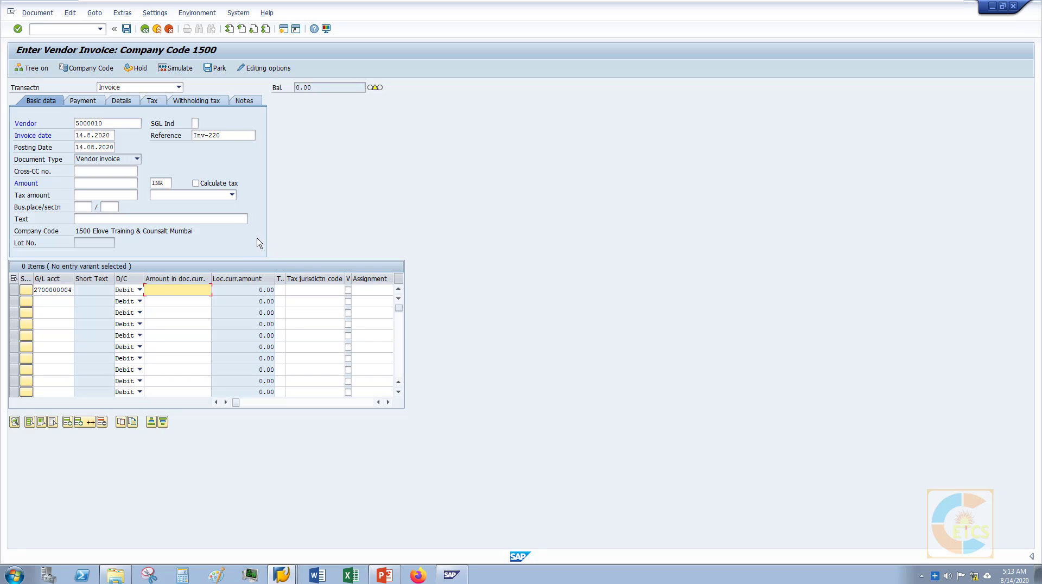
pyautogui.write('55')
# - Copy the first line item's G/L account into the second line item
pyautogui.click(61, 302)
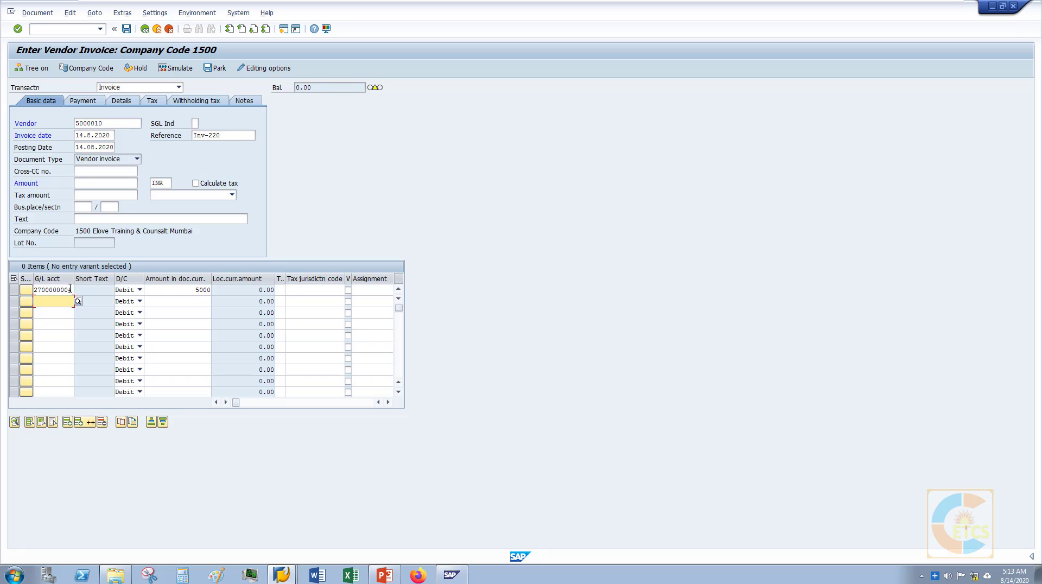
pyautogui.moveTo(70, 289); pyautogui.dragTo(15, 289)
pyautogui.hotkey('ctrl', 'c')
pyautogui.hotkey('shift', 'Left')
pyautogui.hotkey('shift', 'Left')
pyautogui.hotkey('shift', 'Left')
pyautogui.hotkey('shift', 'Left')
pyautogui.hotkey('shift', 'Left')
pyautogui.hotkey('shift', 'Left')
pyautogui.hotkey('shift', 'Left')
pyautogui.hotkey('shift', 'Left')
pyautogui.hotkey('shift', 'Left')
pyautogui.hotkey('shift', 'Left')
pyautogui.hotkey('ctrl', 'c')
pyautogui.click(44, 300)
pyautogui.hotkey('ctrl', 'v')
# - Set the second line item's amount to 2000 and the invoice's total amount to 7000 INR
pyautogui.click(184, 301)
pyautogui.write('20')
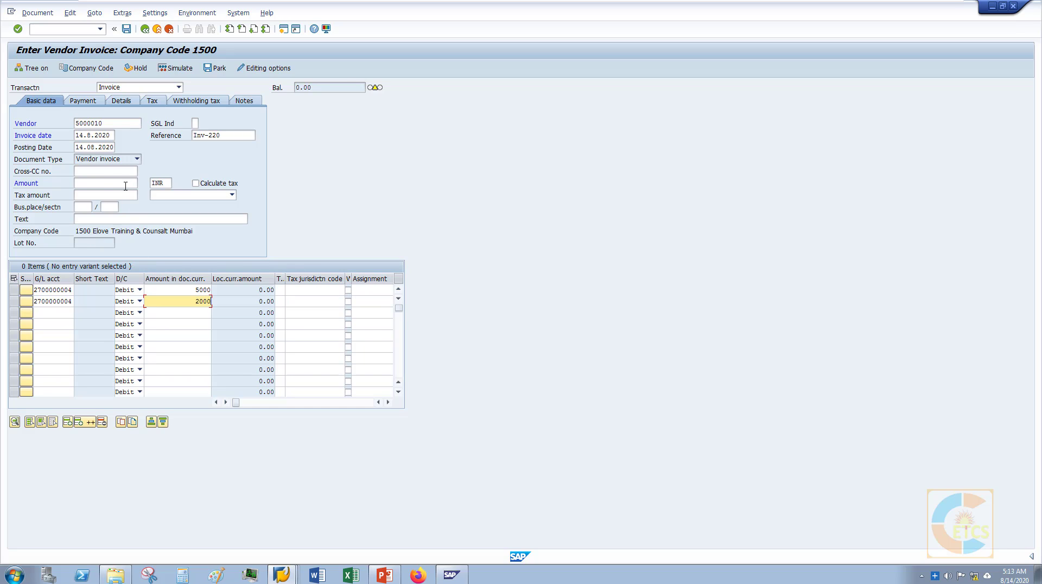
pyautogui.click(92, 181)
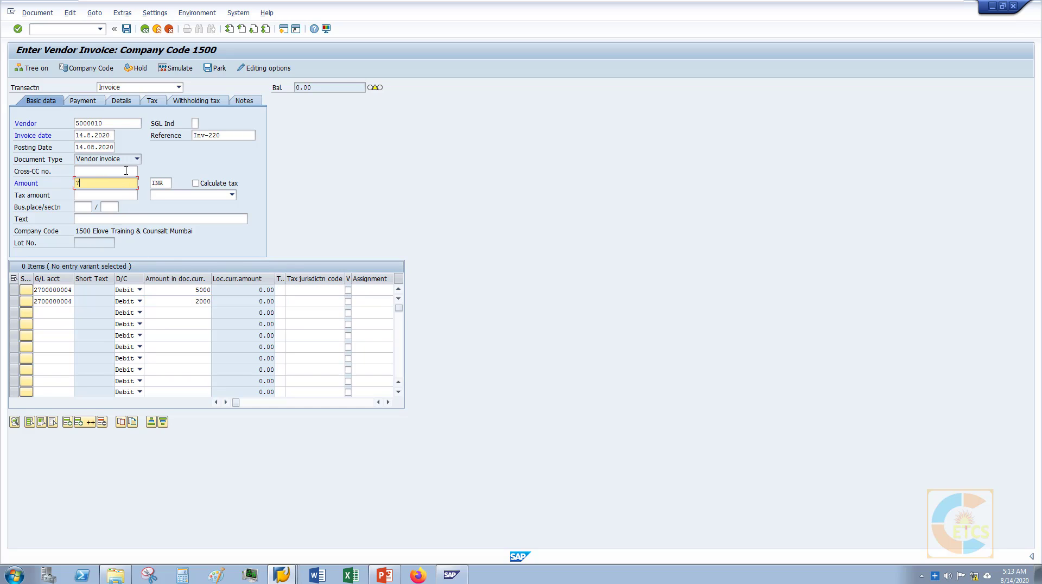
# - List all G/L accounts for the third line item without the hit limit, look through them, and close the list
pyautogui.click(39, 312)
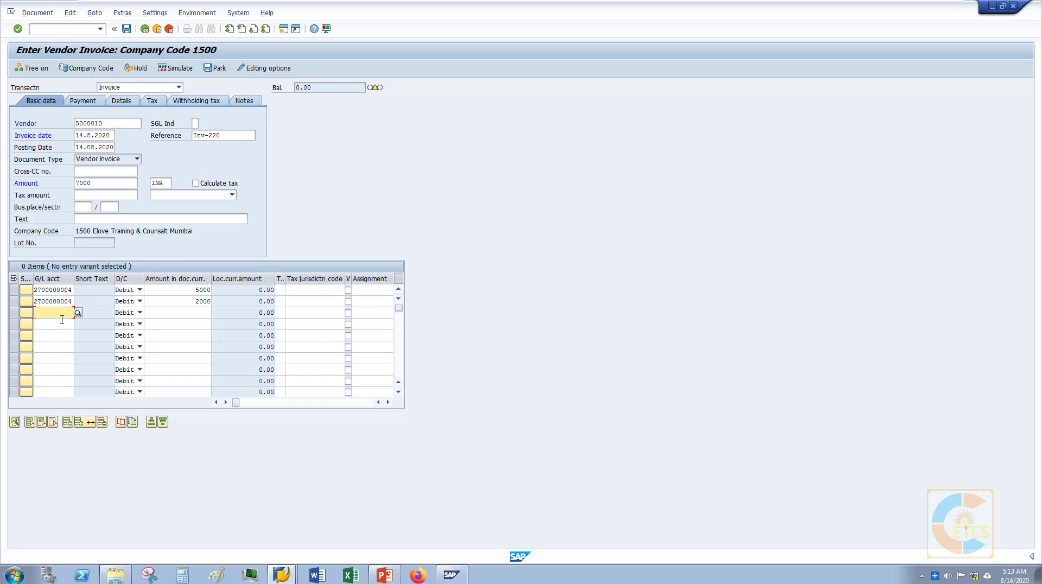
pyautogui.click(78, 313)
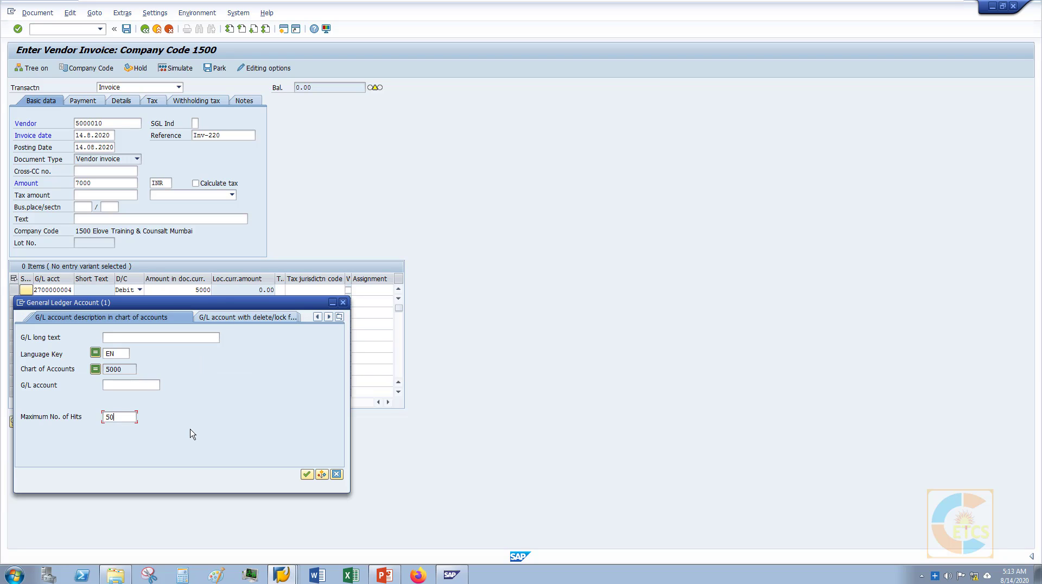
pyautogui.click(307, 474)
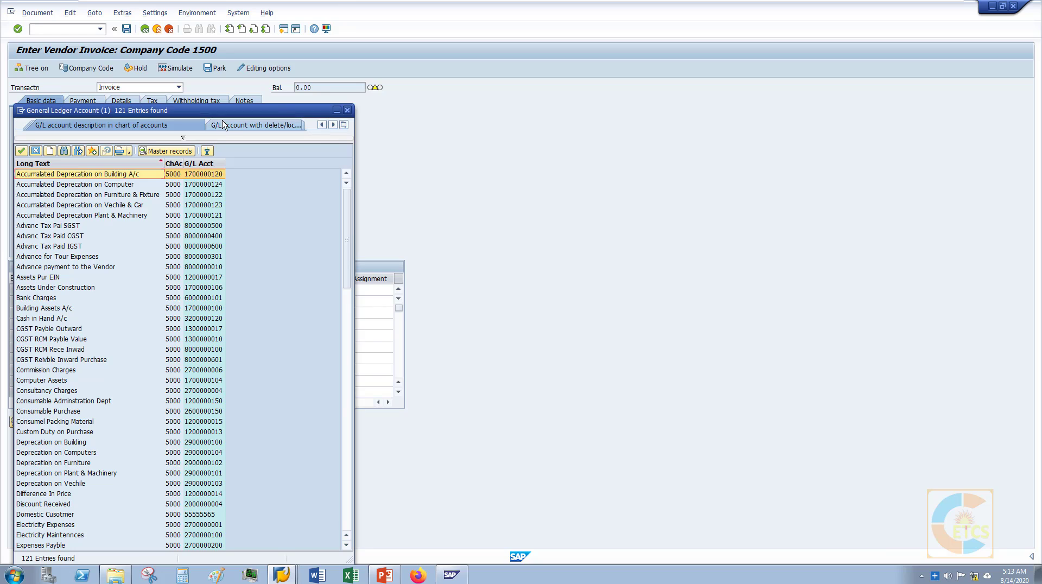
pyautogui.moveTo(225, 111); pyautogui.dragTo(655, 68)
pyautogui.click(532, 97)
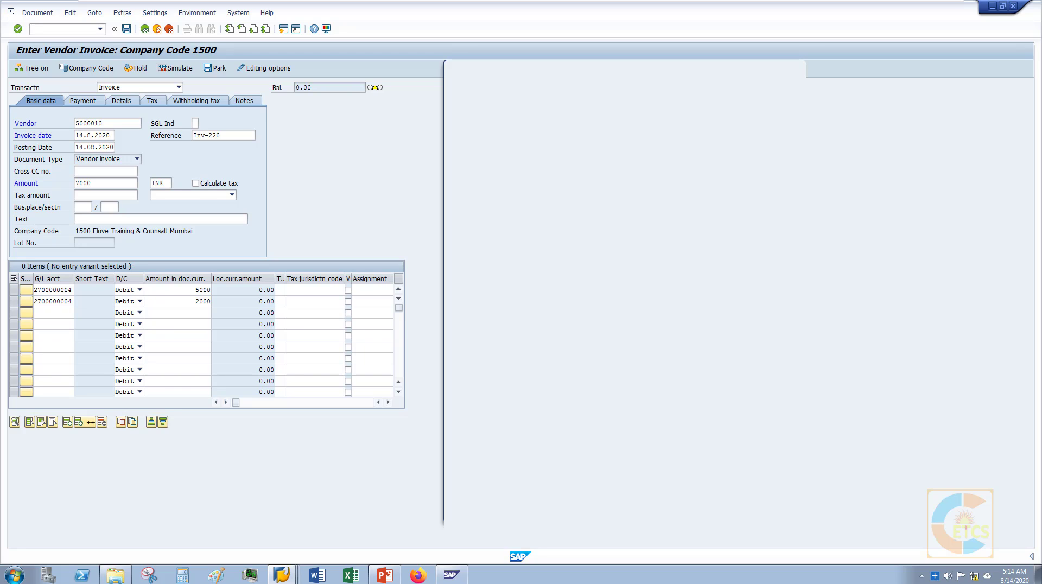
pyautogui.press('Escape')
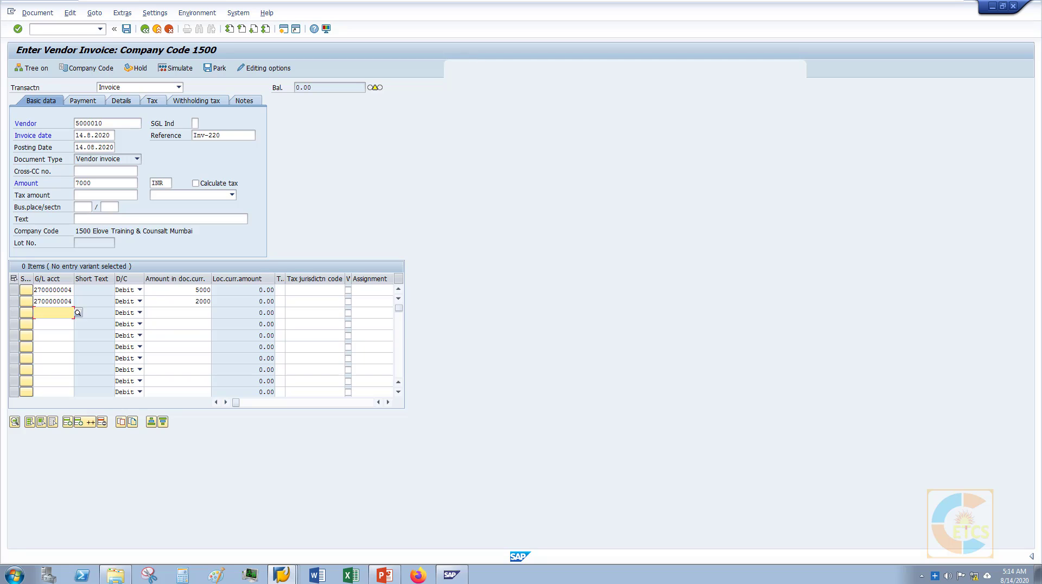
# - Assign tax code P9 to the first line item and P6 to the second, and turn on automatic tax calculation for the invoice
pyautogui.click(282, 289)
pyautogui.click(284, 289)
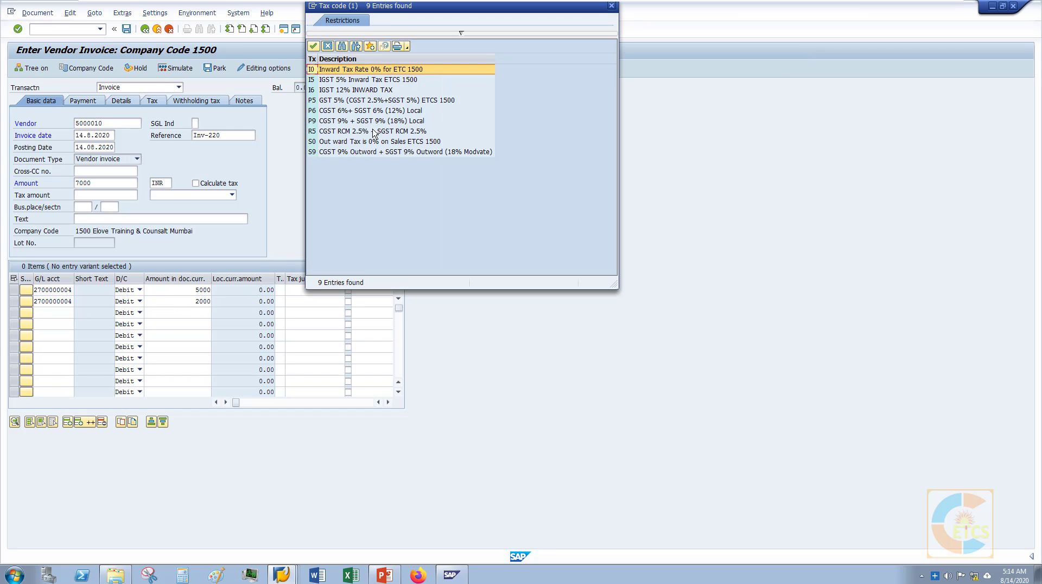
pyautogui.doubleClick(329, 121)
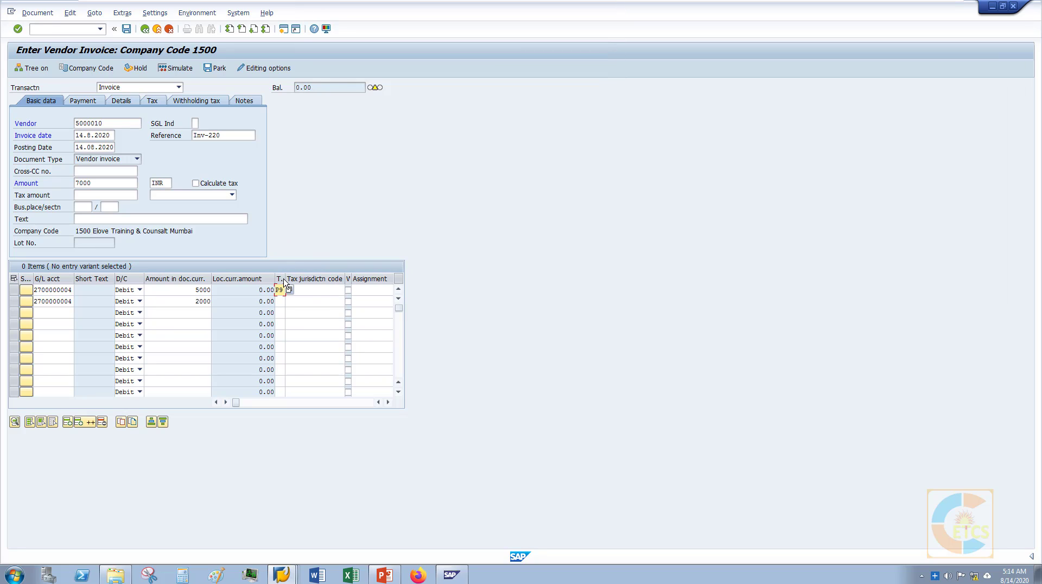
pyautogui.click(279, 300)
pyautogui.click(289, 301)
pyautogui.doubleClick(329, 111)
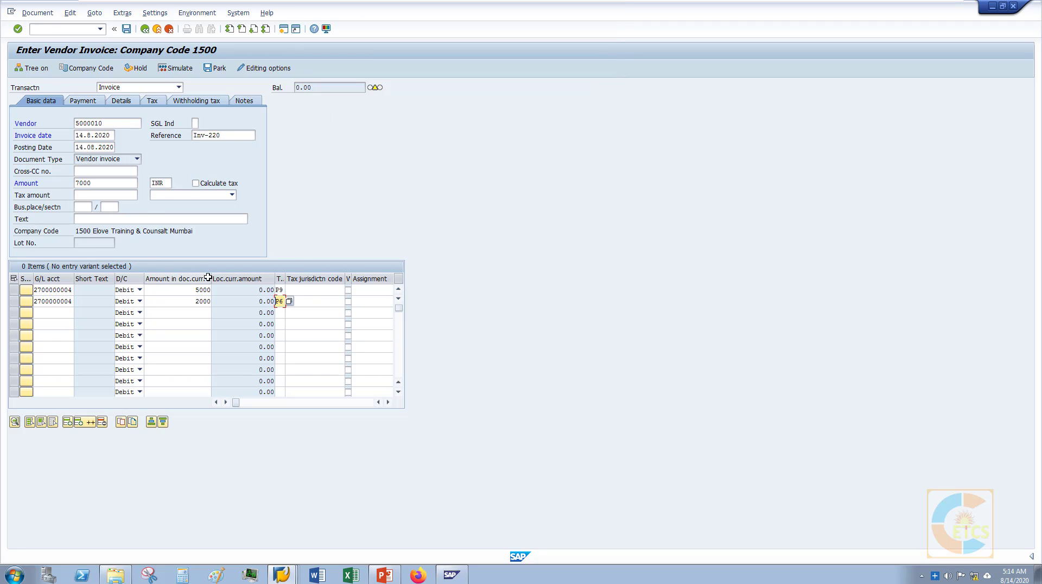
pyautogui.moveTo(211, 275); pyautogui.dragTo(179, 275)
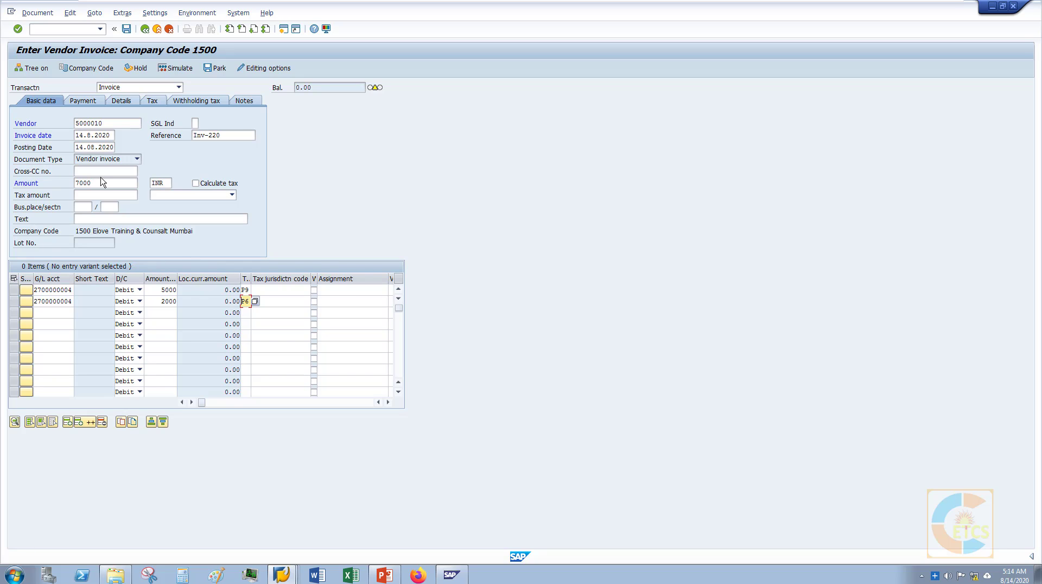
pyautogui.click(195, 184)
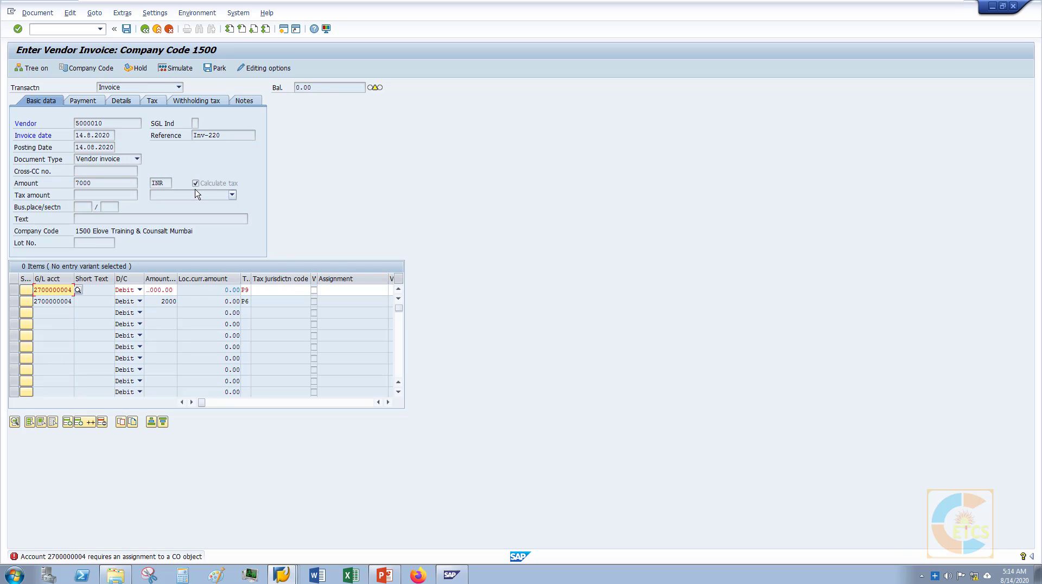
# - Assign cost center 1501COSTCN to the first line item
pyautogui.press('Tab')
pyautogui.press('Tab')
pyautogui.press('Tab')
pyautogui.press('Tab')
pyautogui.press('Tab')
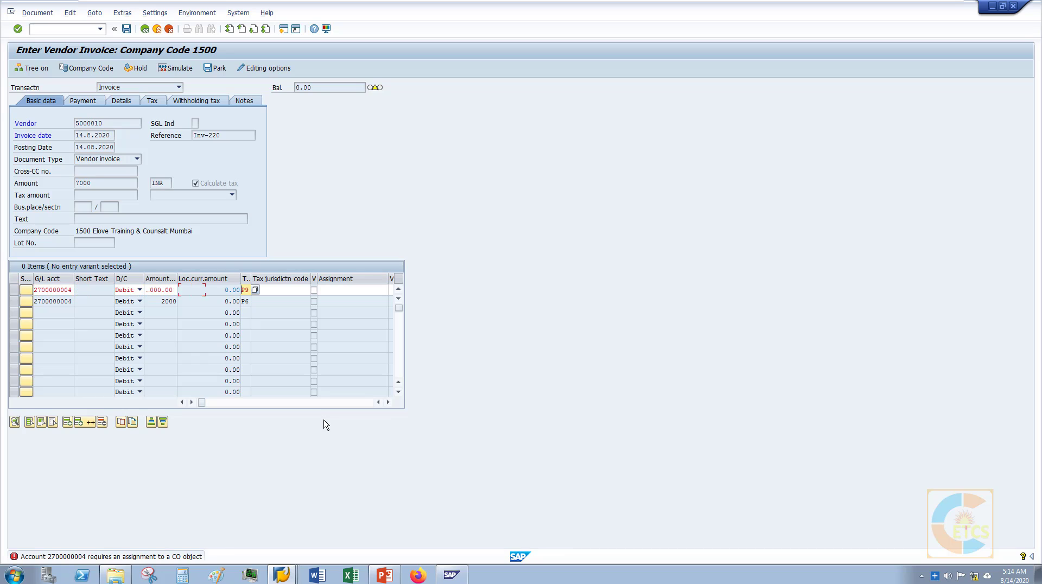
pyautogui.press('Tab')
pyautogui.press('Tab')
pyautogui.press('Tab')
pyautogui.press('Tab')
pyautogui.press('Tab')
pyautogui.press('Tab')
pyautogui.press('Tab')
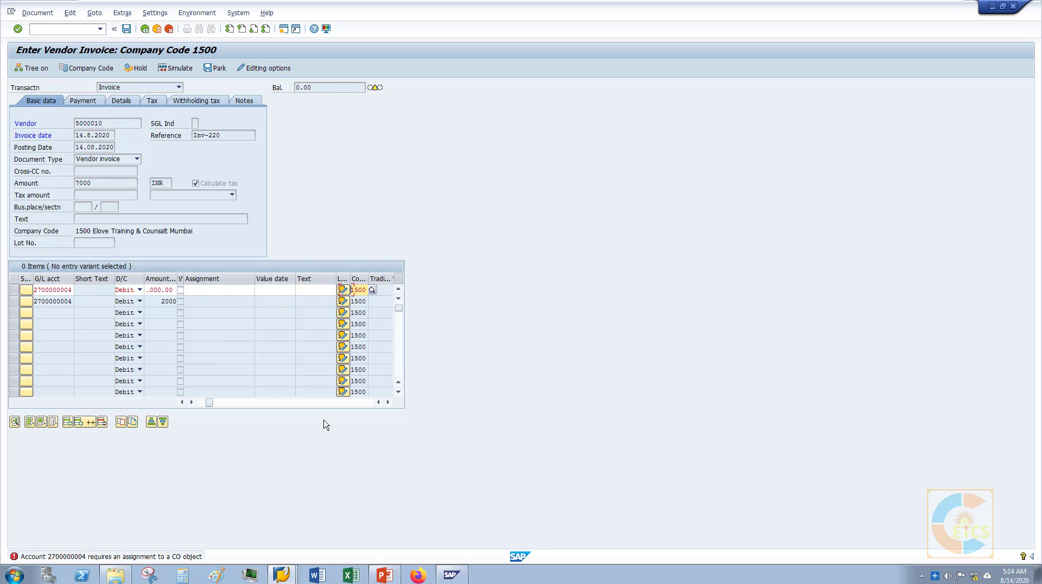
pyautogui.press('Tab')
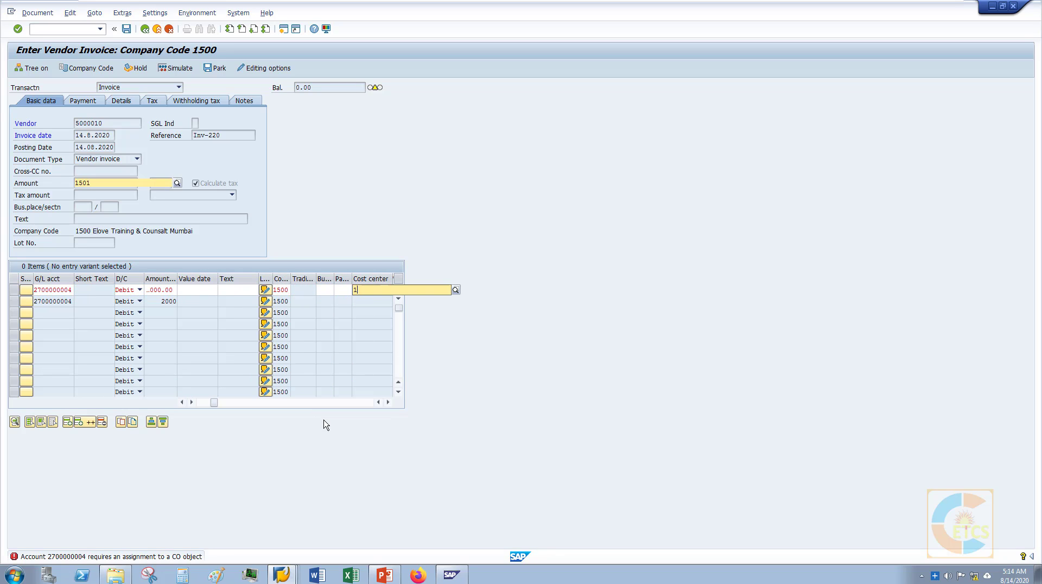
pyautogui.write('1501')
pyautogui.press('Down')
pyautogui.press('Return')
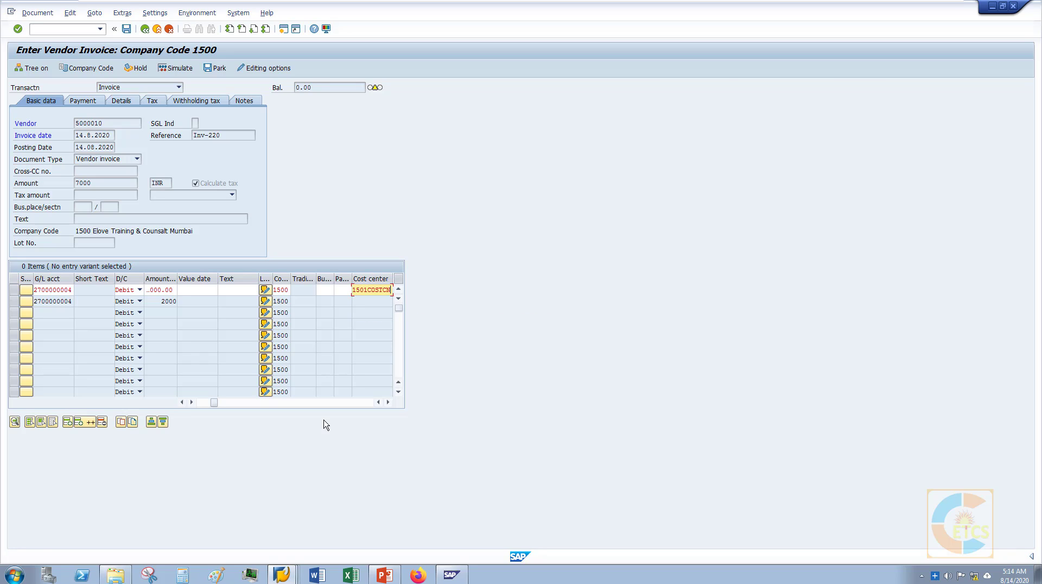
pyautogui.press('Return')
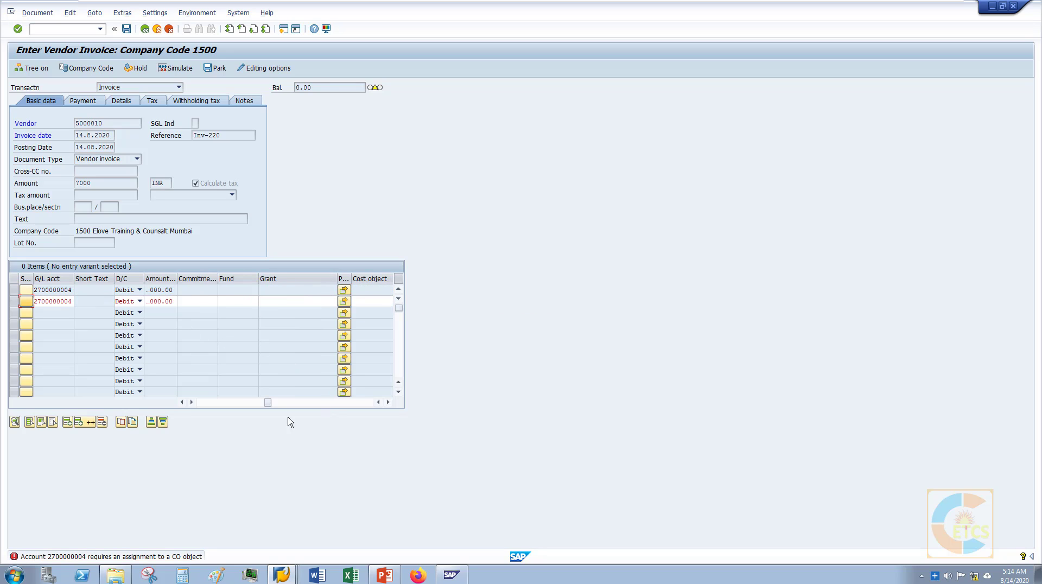
# - Assign cost center 1501COSTCN to the second line item as well and validate the entries
pyautogui.moveTo(268, 402); pyautogui.dragTo(216, 402)
pyautogui.click(329, 310)
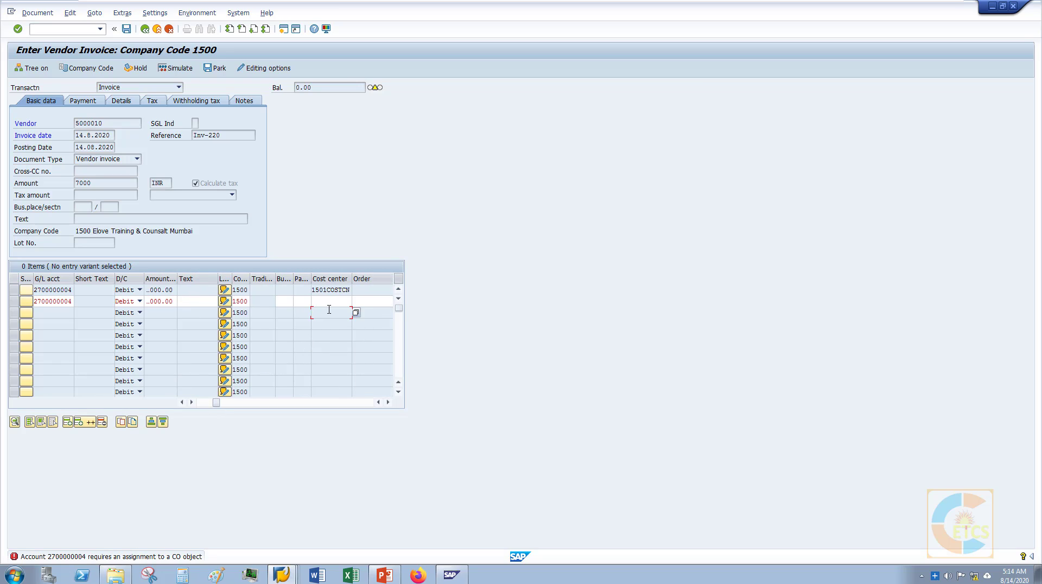
pyautogui.press('Up')
pyautogui.write('150')
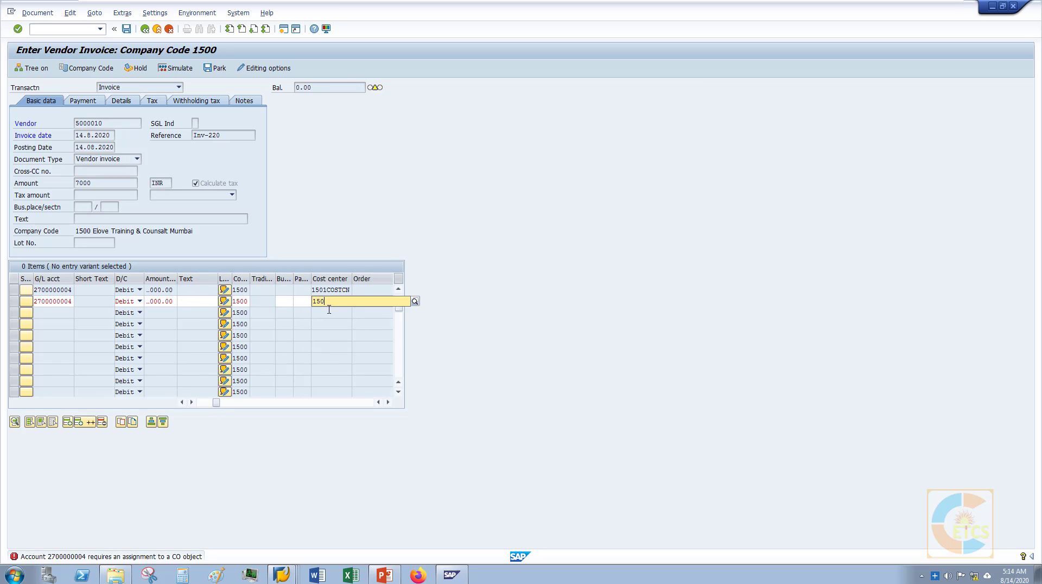
pyautogui.write('1')
pyautogui.press('Down')
pyautogui.press('Return')
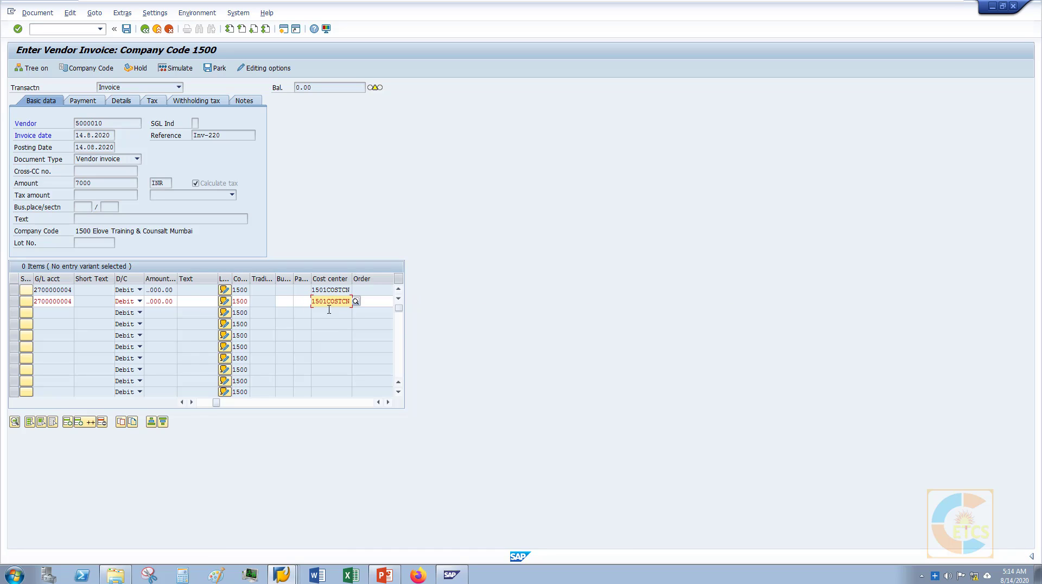
pyautogui.press('Return')
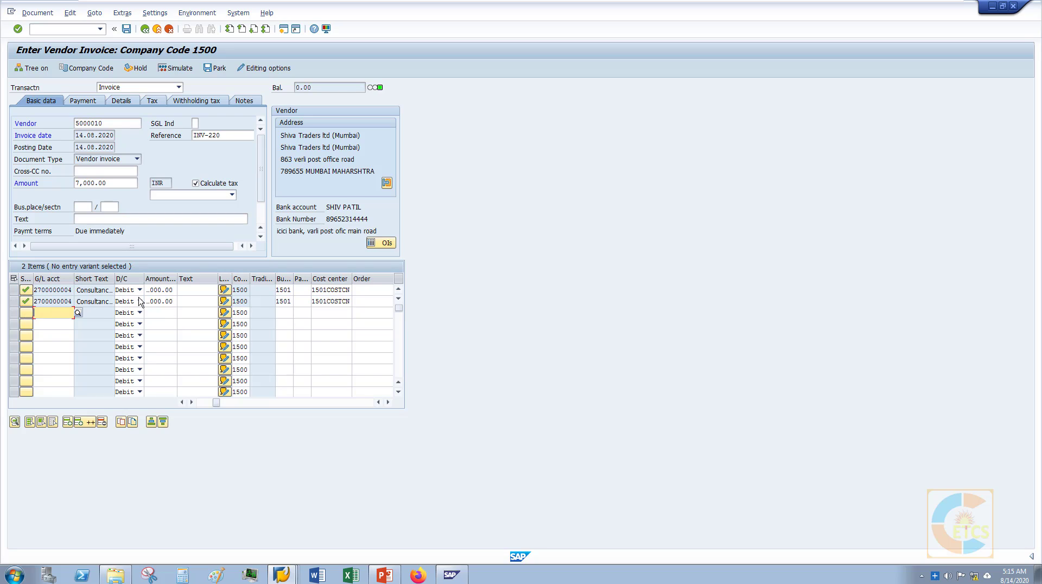
# - Examine the business area, cost center, tax code and local currency amount columns of both line items
pyautogui.click(388, 402)
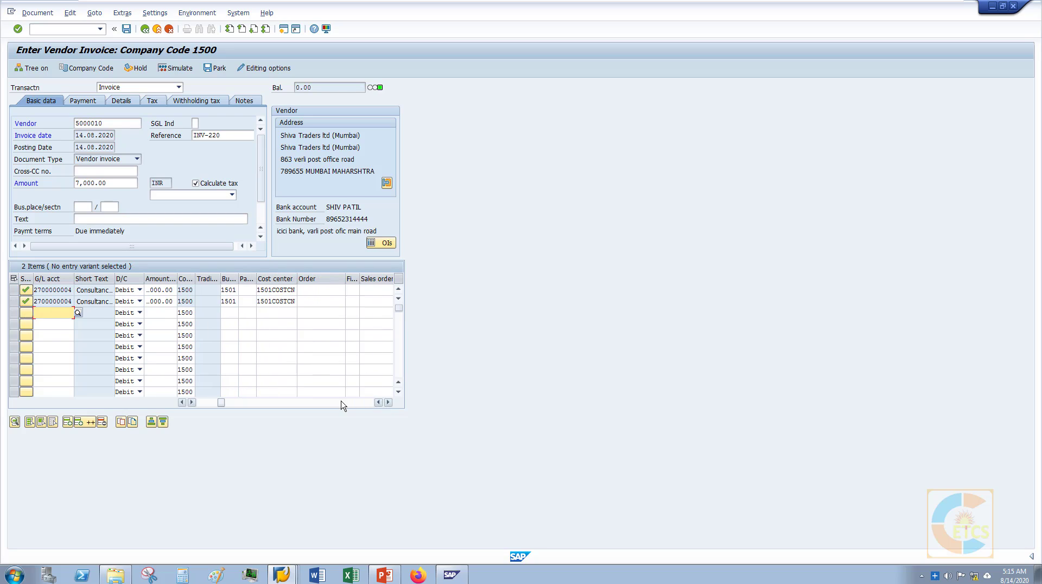
pyautogui.click(388, 402)
pyautogui.click(388, 402)
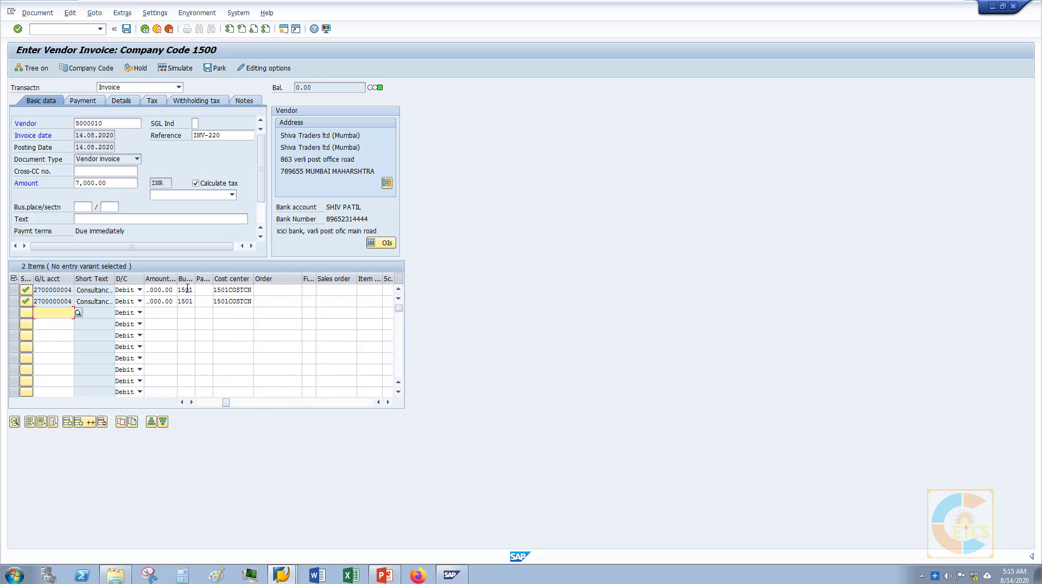
pyautogui.click(182, 402)
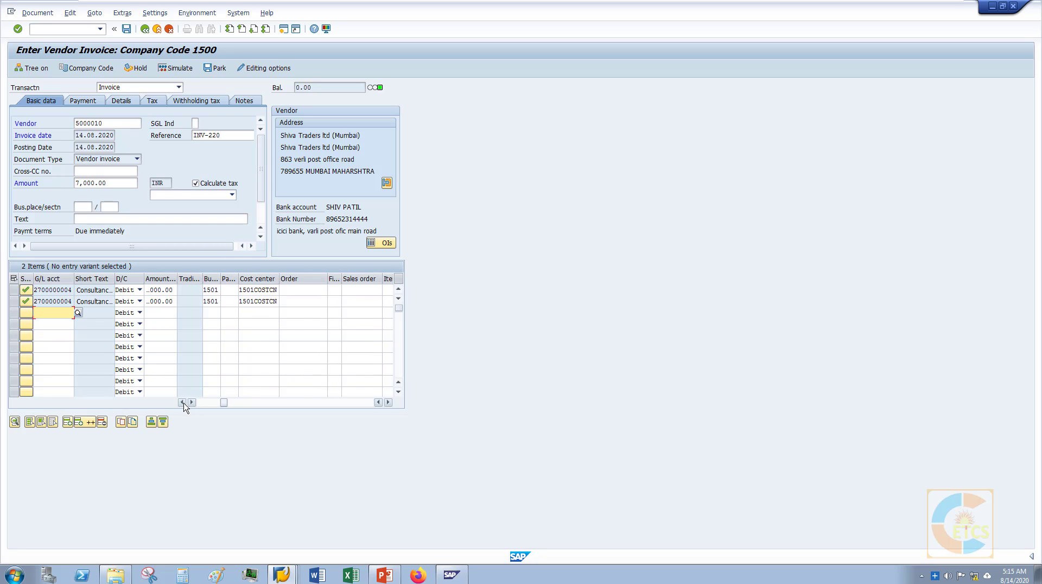
pyautogui.click(182, 402)
pyautogui.click(182, 403)
pyautogui.click(183, 402)
pyautogui.click(183, 402)
pyautogui.click(182, 402)
pyautogui.click(183, 402)
pyautogui.click(182, 402)
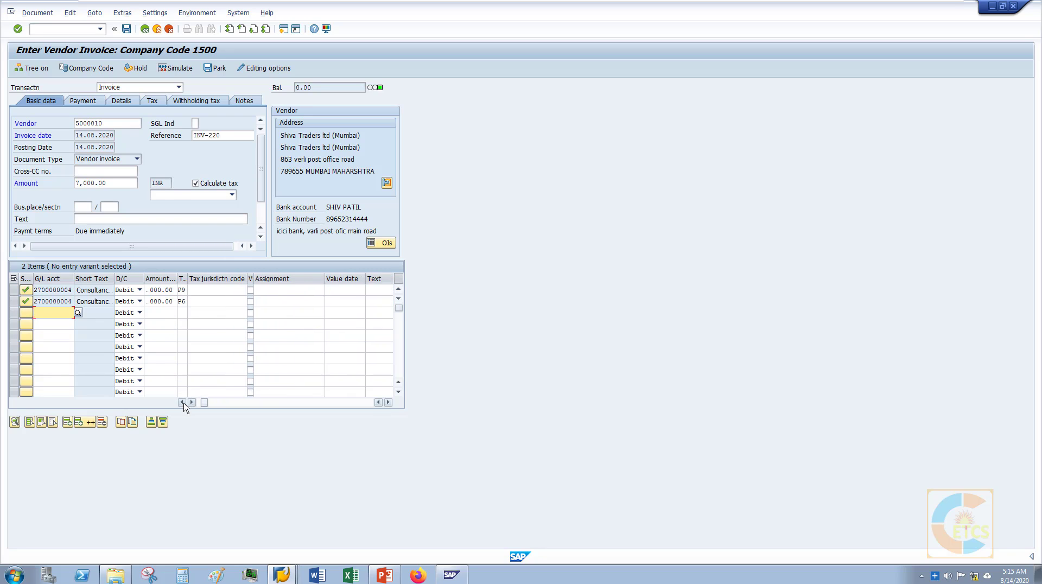
pyautogui.click(183, 402)
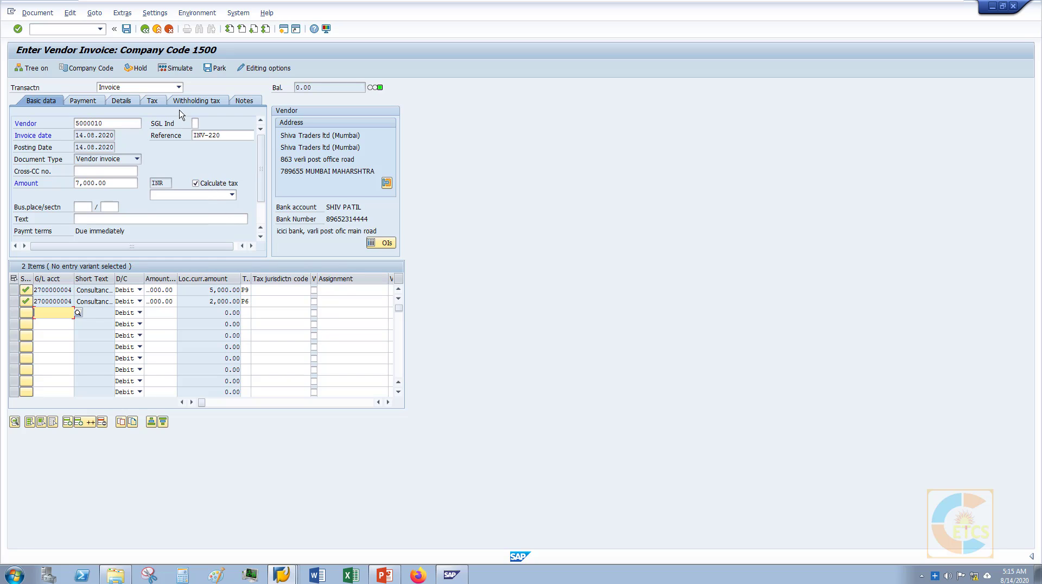
# - Set the invoice's header text to "Consuting fess form the July 2020"
pyautogui.click(136, 219)
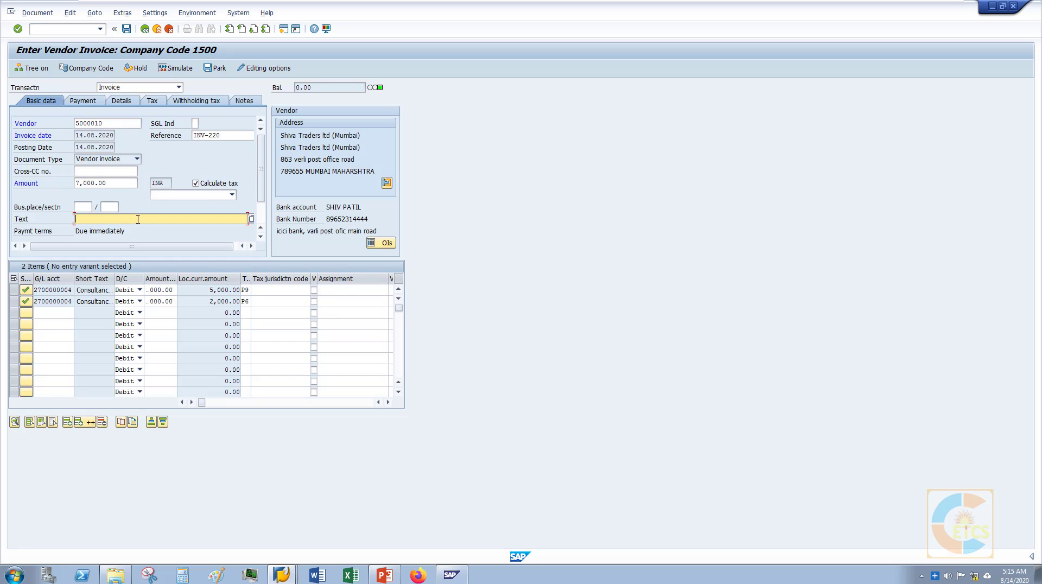
pyautogui.write('co')
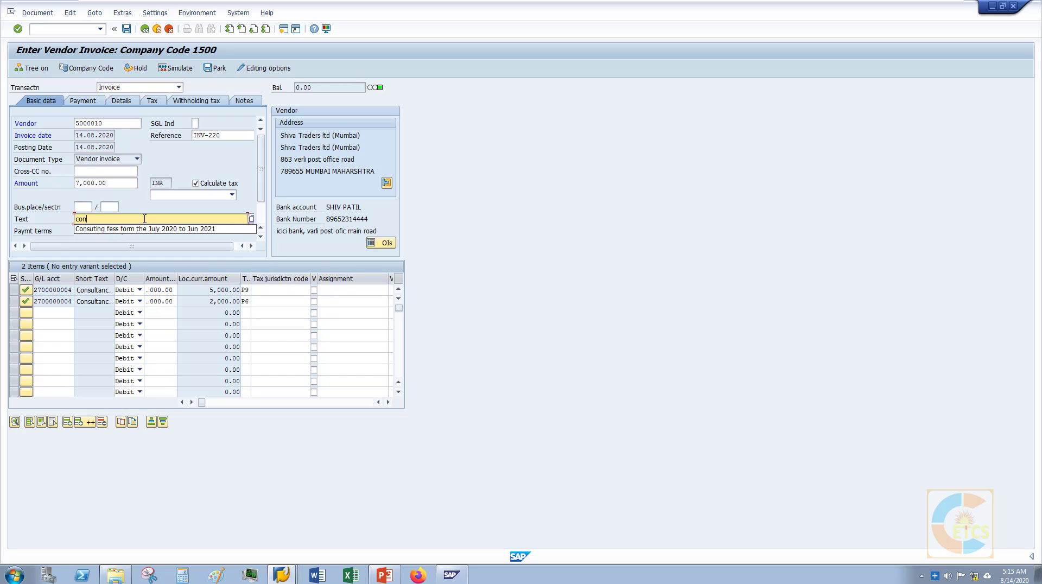
pyautogui.write('n')
pyautogui.press('Down')
pyautogui.press('Return')
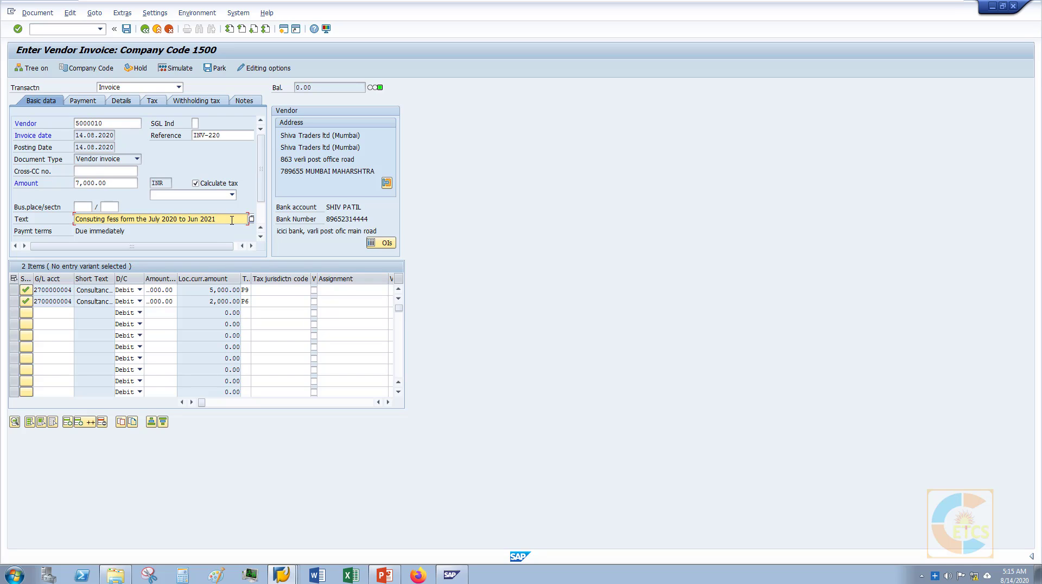
pyautogui.press('BackSpace')
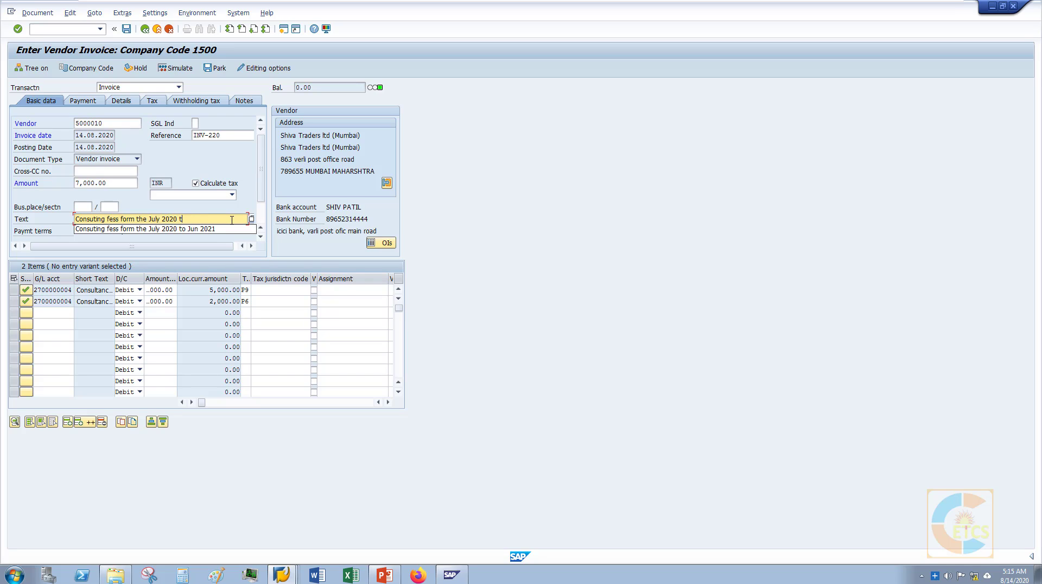
# - Check the calculated tax amounts per tax code and the invoice balance
pyautogui.click(150, 101)
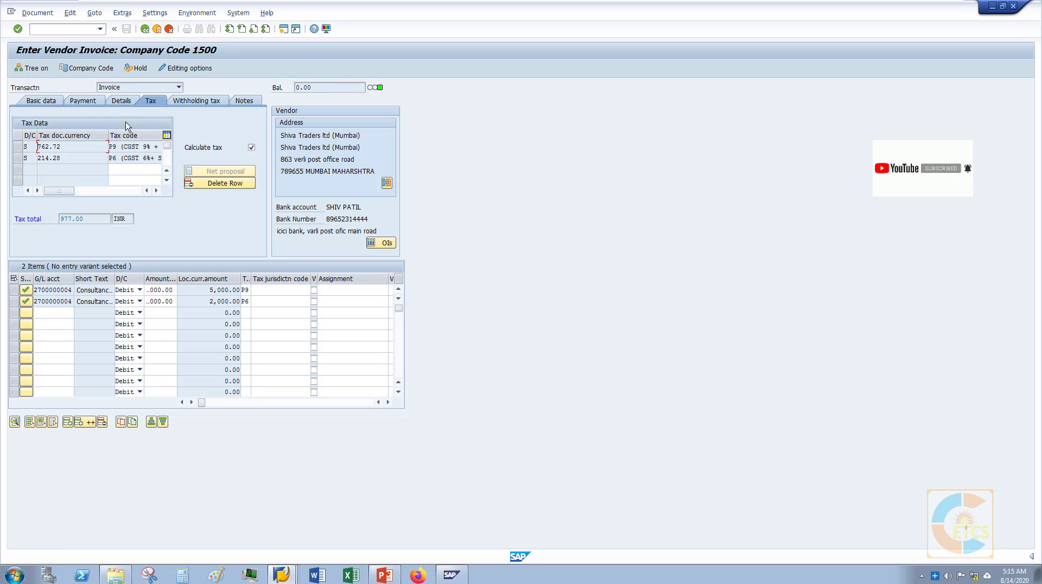
pyautogui.click(38, 102)
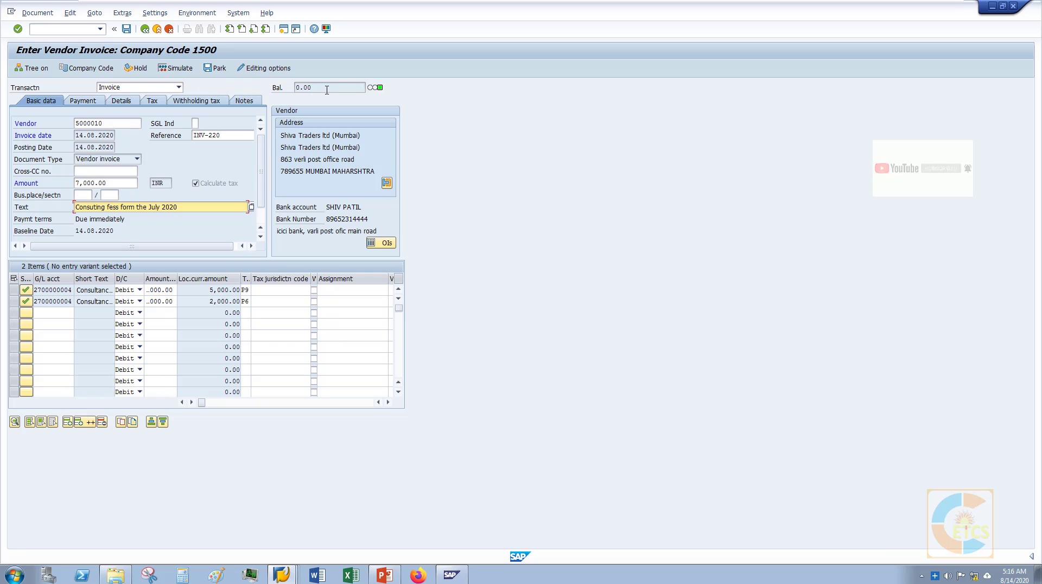
pyautogui.moveTo(315, 87); pyautogui.dragTo(298, 86)
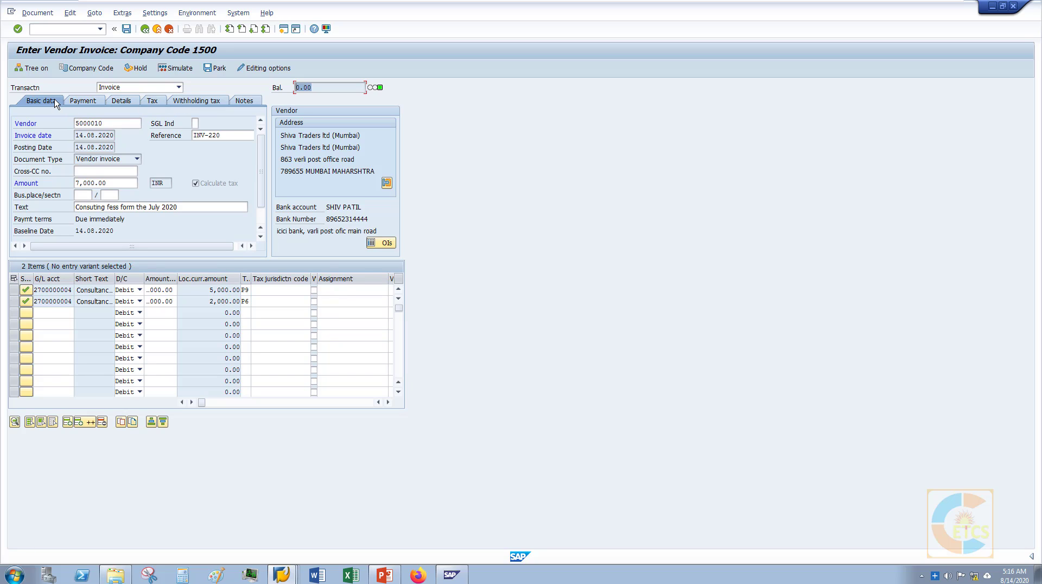
# - Post the vendor invoice, then view the posting message's details and close them
pyautogui.click(127, 30)
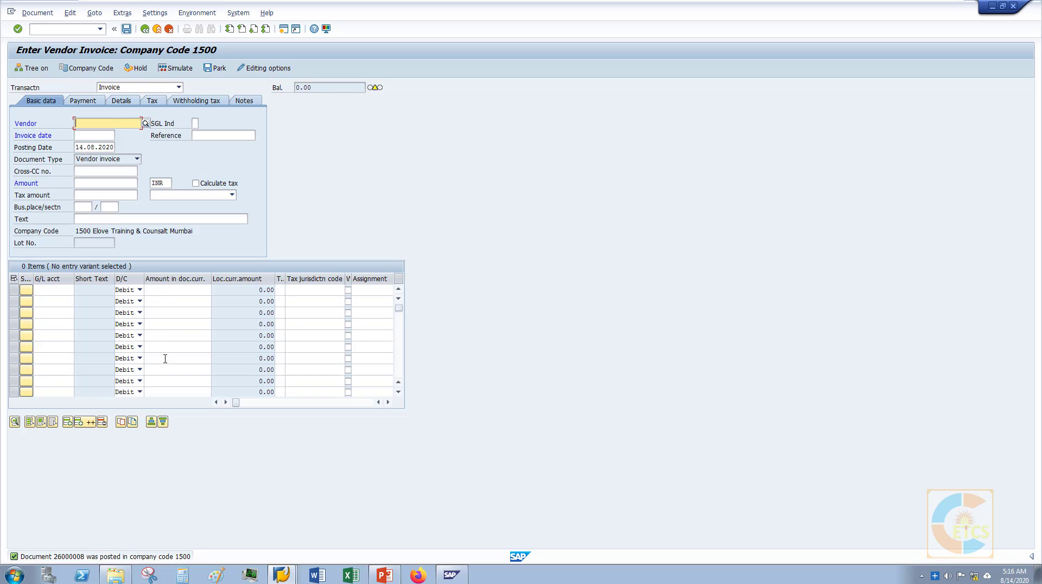
pyautogui.doubleClick(32, 558)
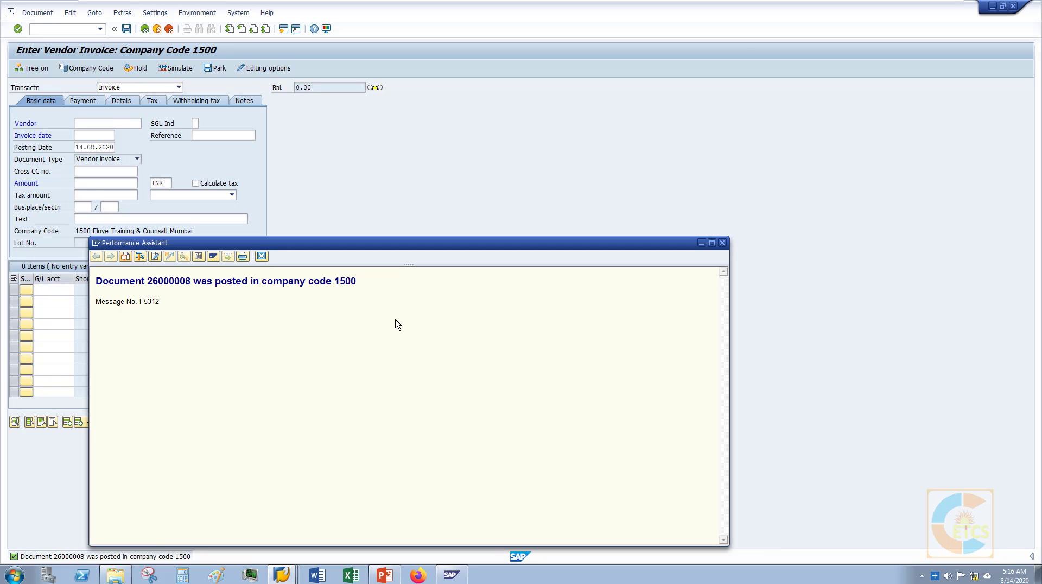
pyautogui.click(723, 244)
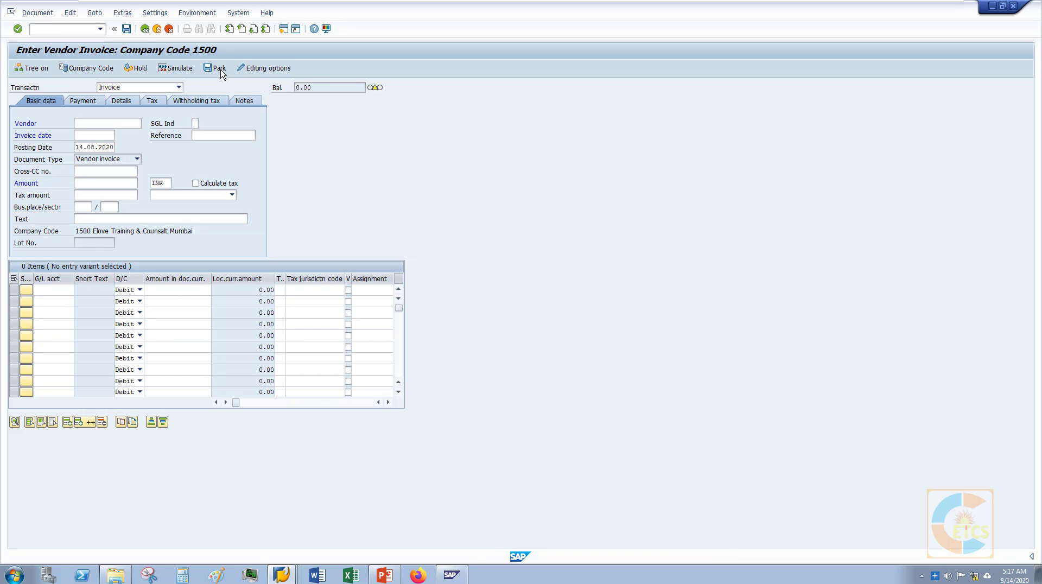
# - Display the posted invoice document and look through its Consultancy Charges, CGST and SGST line items
pyautogui.click(52, 16)
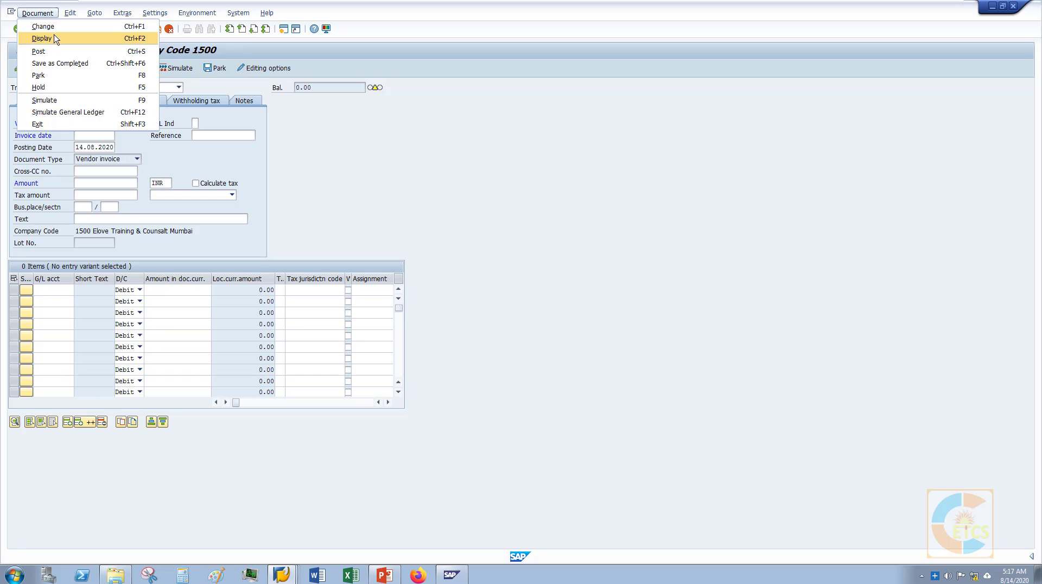
pyautogui.click(54, 39)
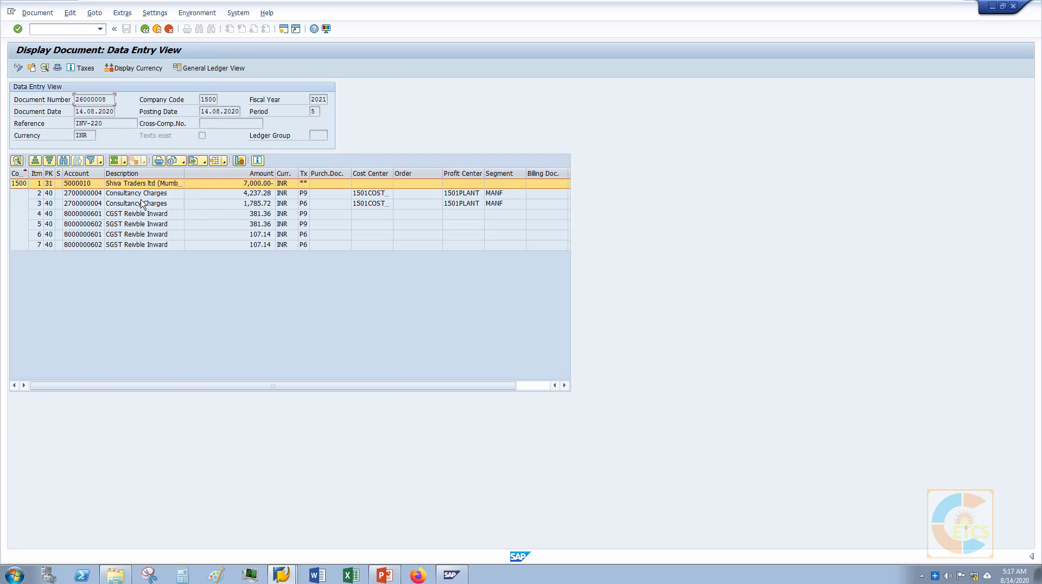
pyautogui.click(141, 197)
pyautogui.click(144, 214)
pyautogui.click(144, 225)
pyautogui.click(145, 236)
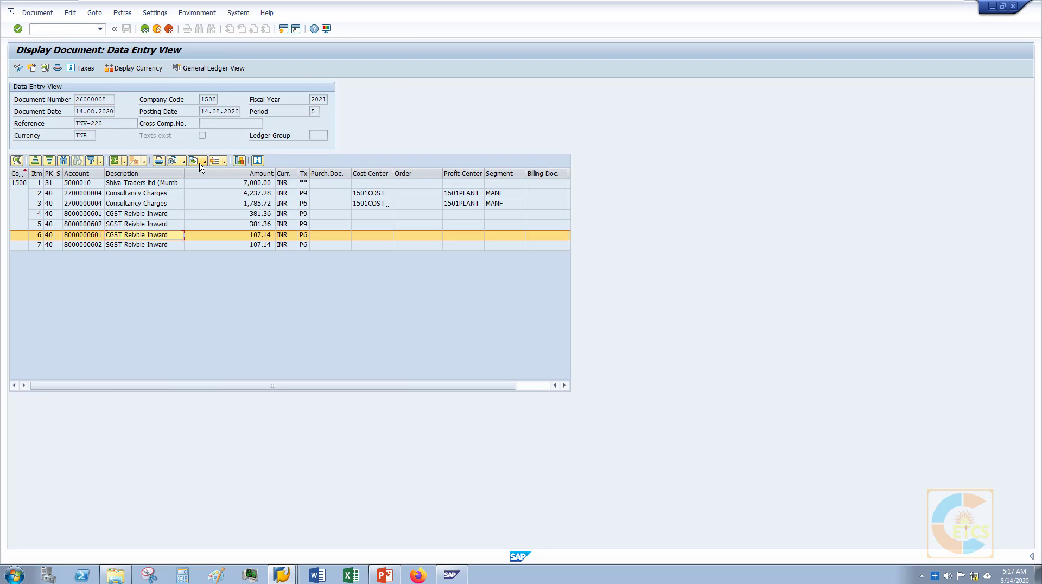
# - Fit the Description and Cost Center columns to their contents and examine the two Consultancy Charges items
pyautogui.doubleClick(185, 172)
pyautogui.click(177, 194)
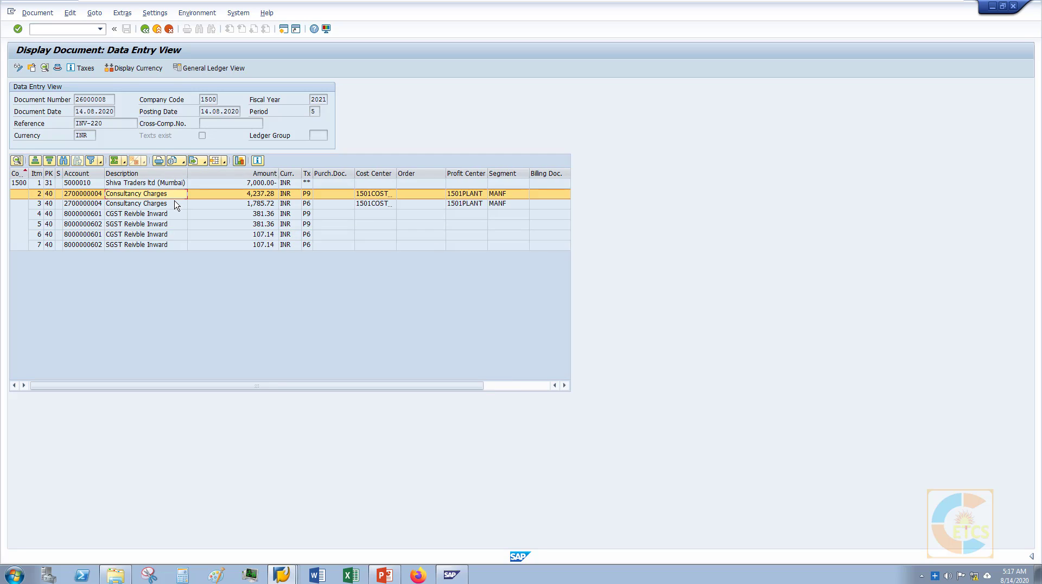
pyautogui.click(177, 205)
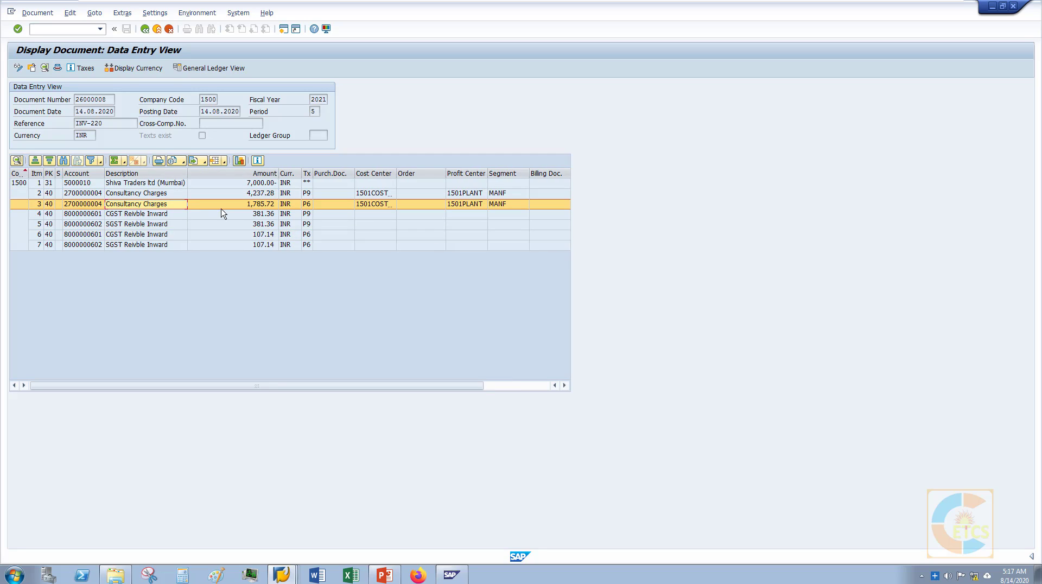
pyautogui.doubleClick(396, 173)
pyautogui.click(163, 195)
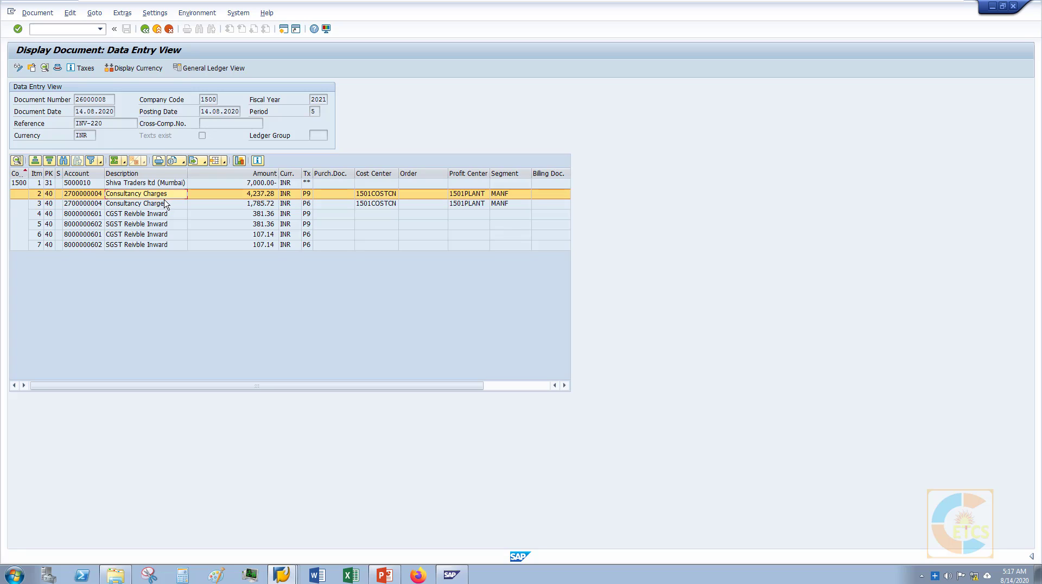
# - Examine the tax codes of the expense and GST items and the cost and profit center of the first Consultancy Charges item
pyautogui.click(165, 206)
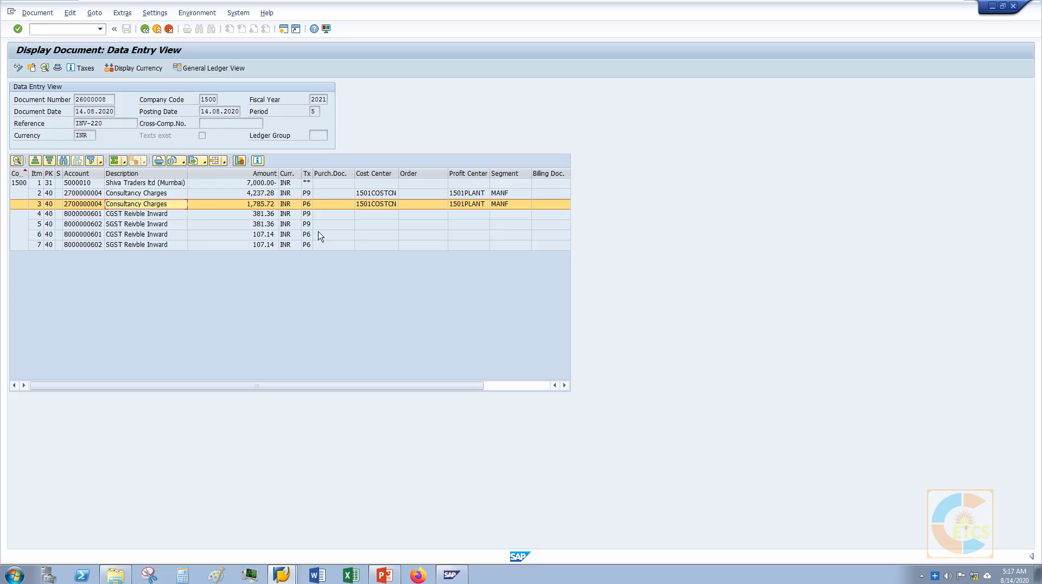
pyautogui.click(307, 215)
pyautogui.click(310, 234)
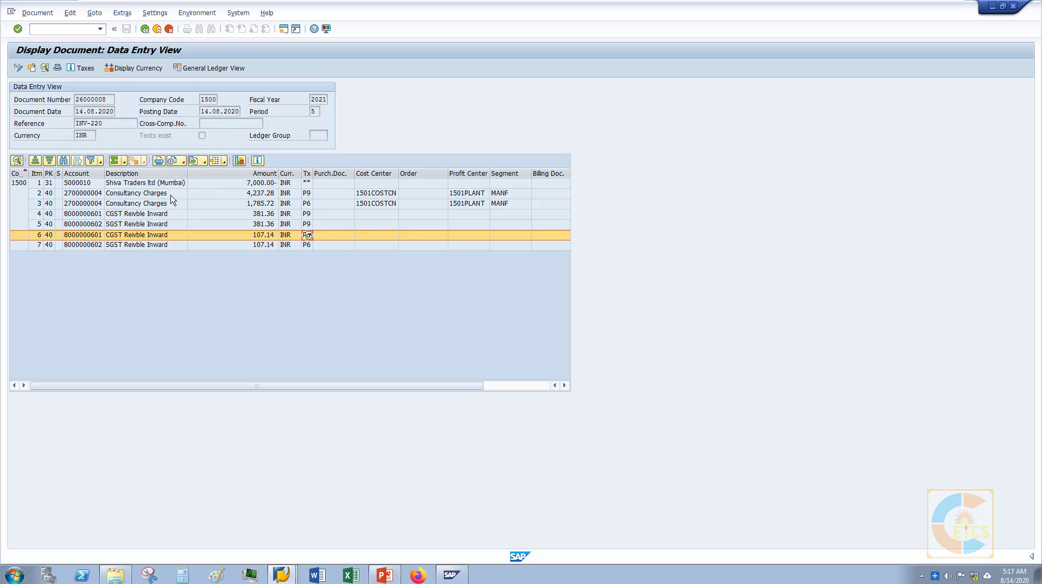
pyautogui.click(377, 196)
pyautogui.click(467, 195)
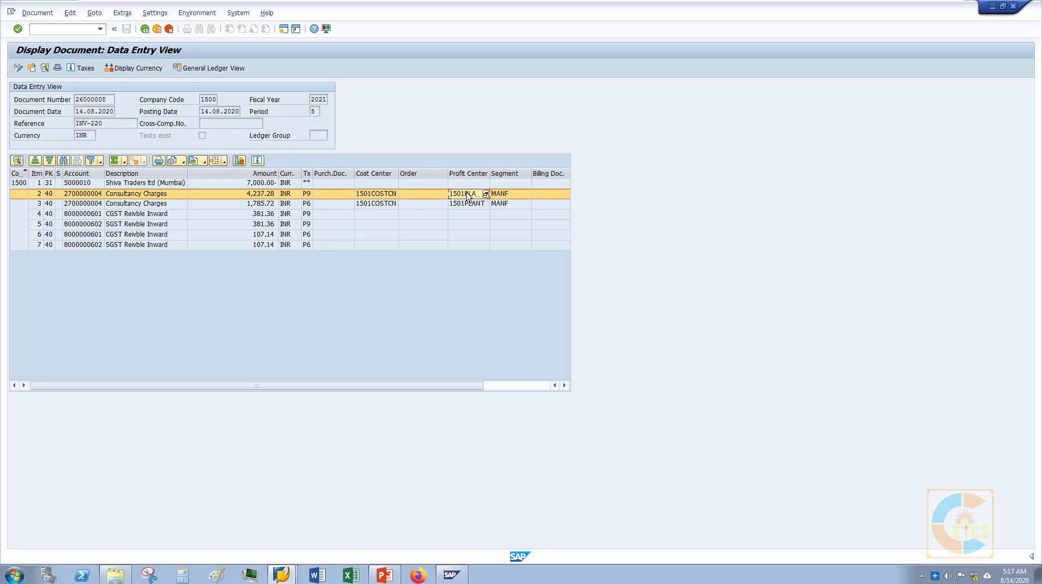
# - Display the document's tax data, compare the base and tax amounts of the P9 and P6 tax items, and close it
pyautogui.click(84, 69)
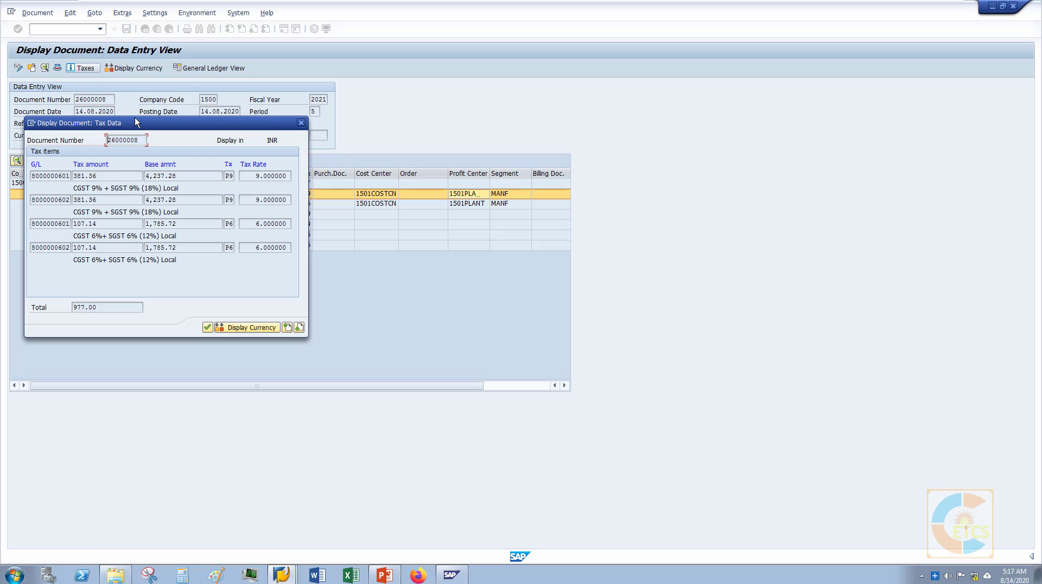
pyautogui.moveTo(136, 124); pyautogui.dragTo(450, 222)
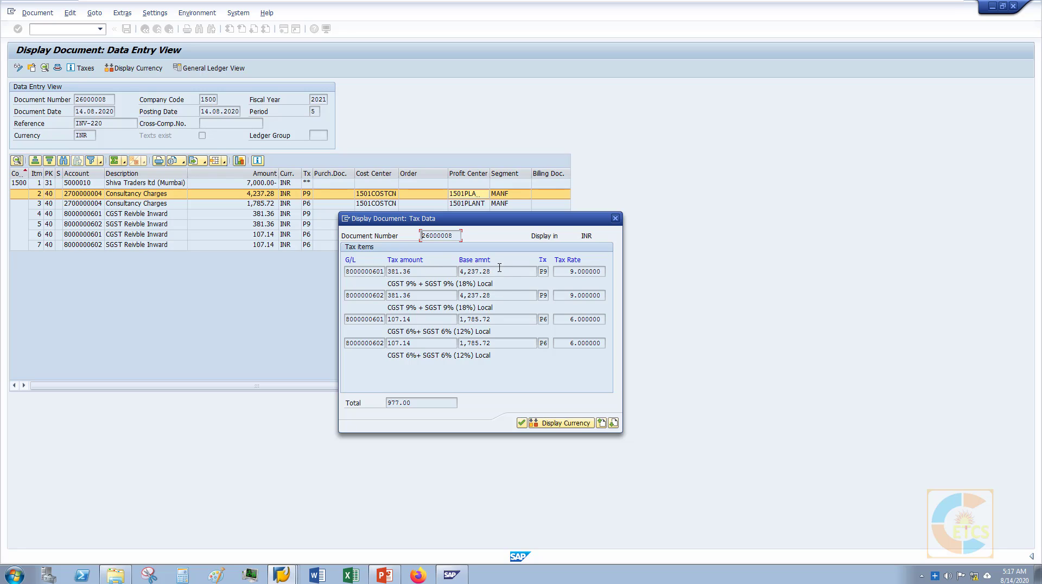
pyautogui.moveTo(497, 274); pyautogui.dragTo(386, 271)
pyautogui.click(413, 308)
pyautogui.moveTo(494, 293); pyautogui.dragTo(386, 295)
pyautogui.moveTo(496, 319); pyautogui.dragTo(449, 316)
pyautogui.doubleClick(407, 319)
pyautogui.moveTo(423, 342); pyautogui.dragTo(385, 343)
pyautogui.click(612, 221)
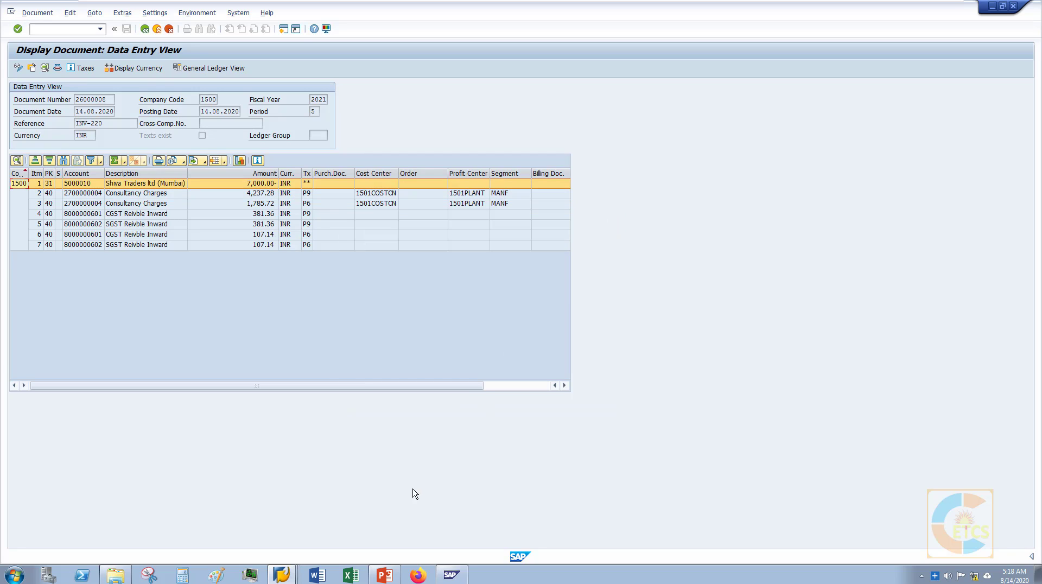
# - Look up the MIRO transaction code on the Accounts Payable slide in PowerPoint and return to SAP
pyautogui.click(384, 574)
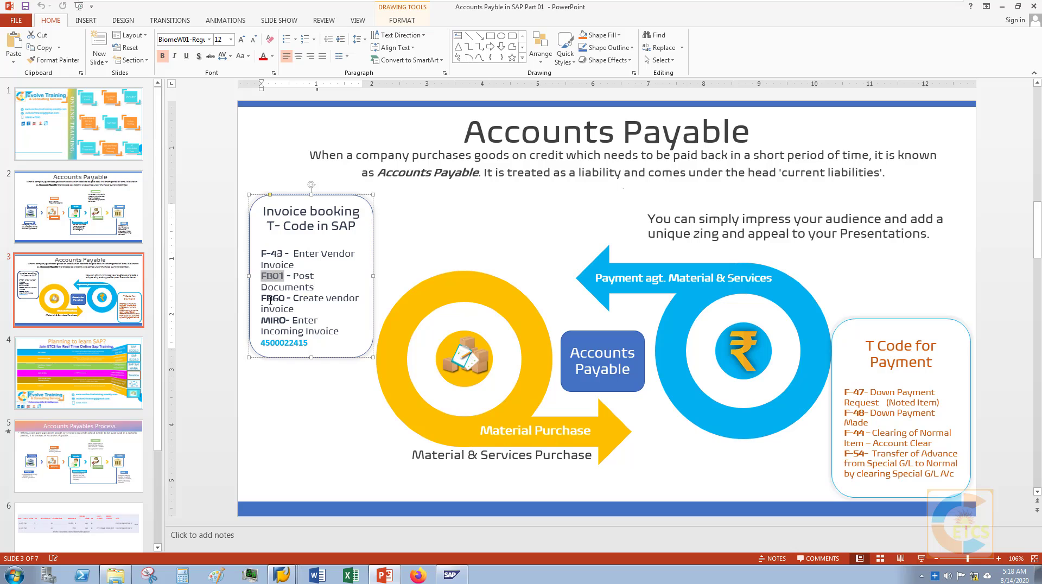
pyautogui.moveTo(285, 320); pyautogui.dragTo(261, 322)
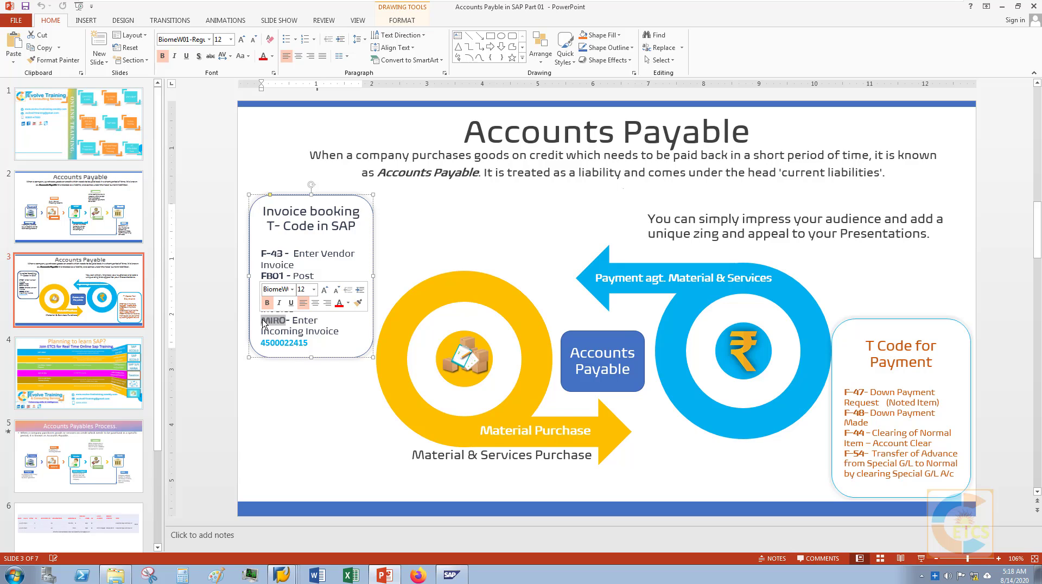
pyautogui.hotkey('alt', 'Tab')
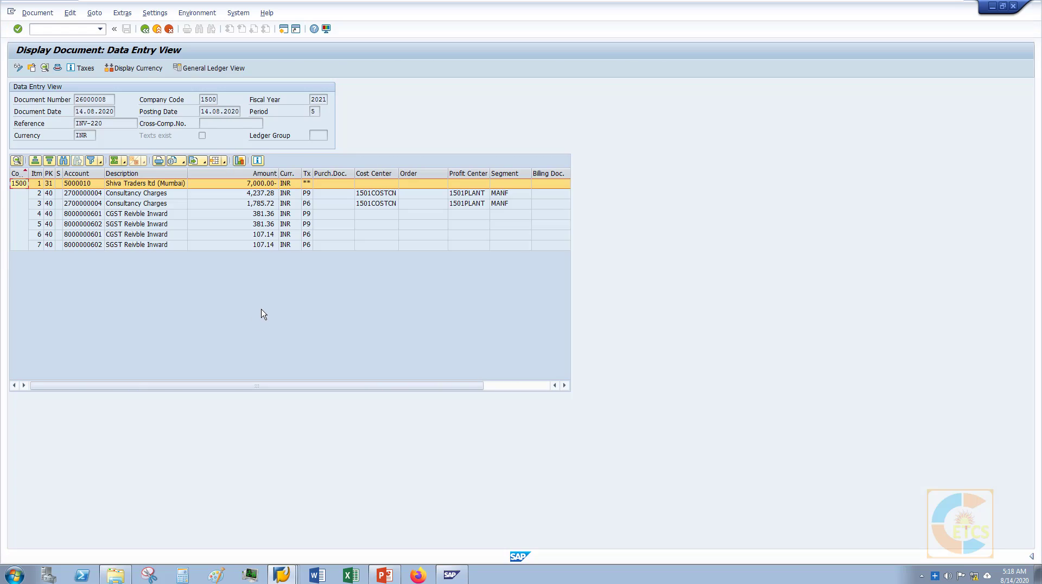
# - Leave the displayed document and vendor invoice entry, and start transaction MIRO to enter an incoming invoice
pyautogui.press('F3')
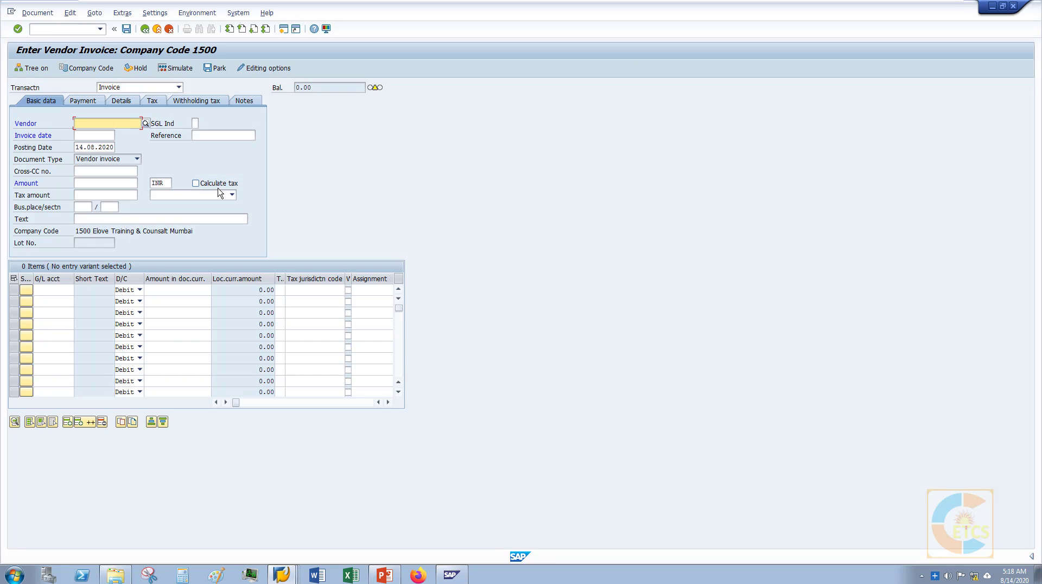
pyautogui.press('F3')
pyautogui.click(155, 224)
pyautogui.click(63, 31)
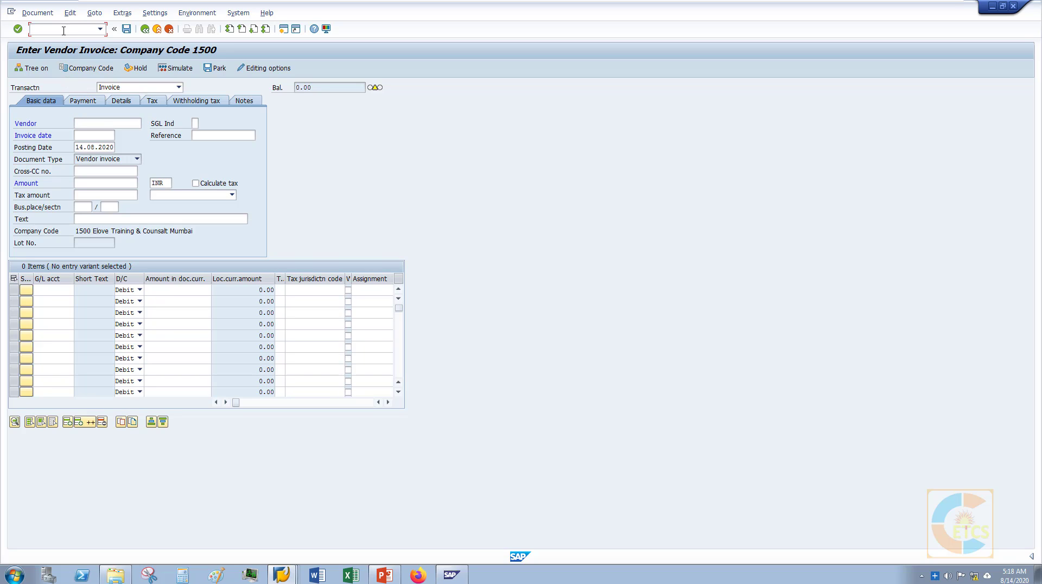
pyautogui.press('Return')
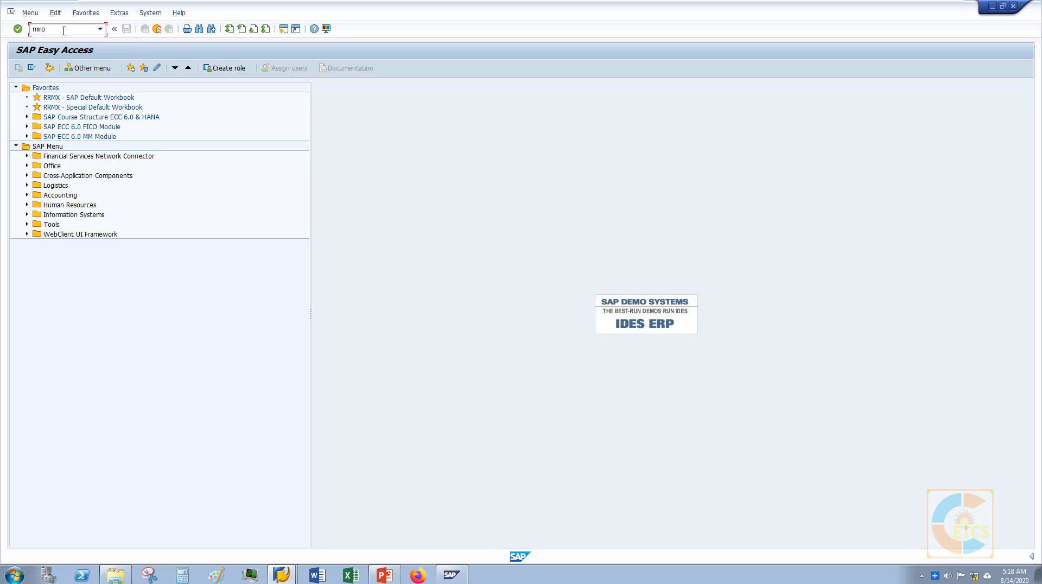
pyautogui.press('Return')
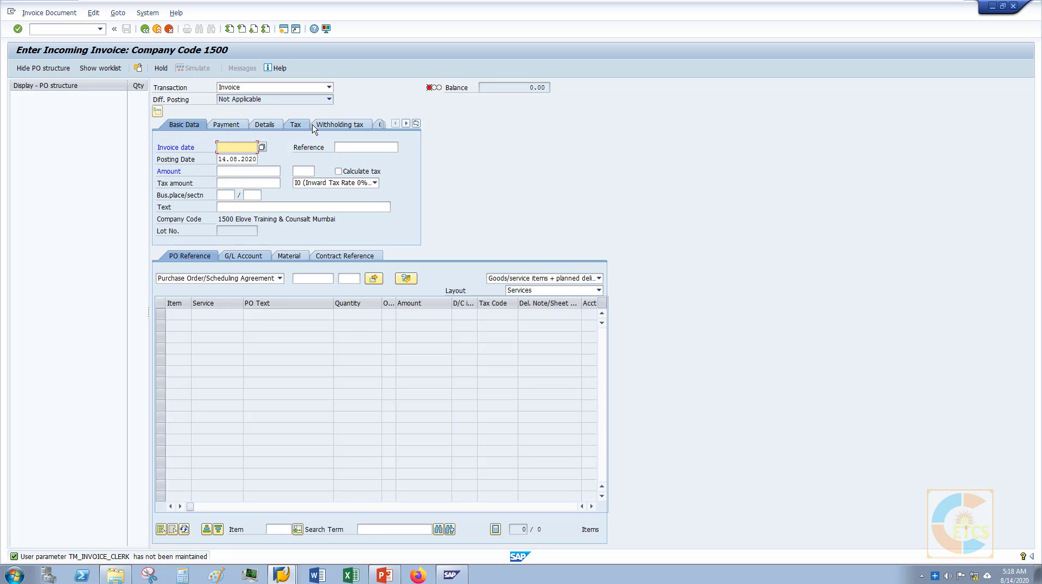
# - Enter invoice date 14.8.2020 and reference inv-250 in the incoming invoice's basic data
pyautogui.click(417, 124)
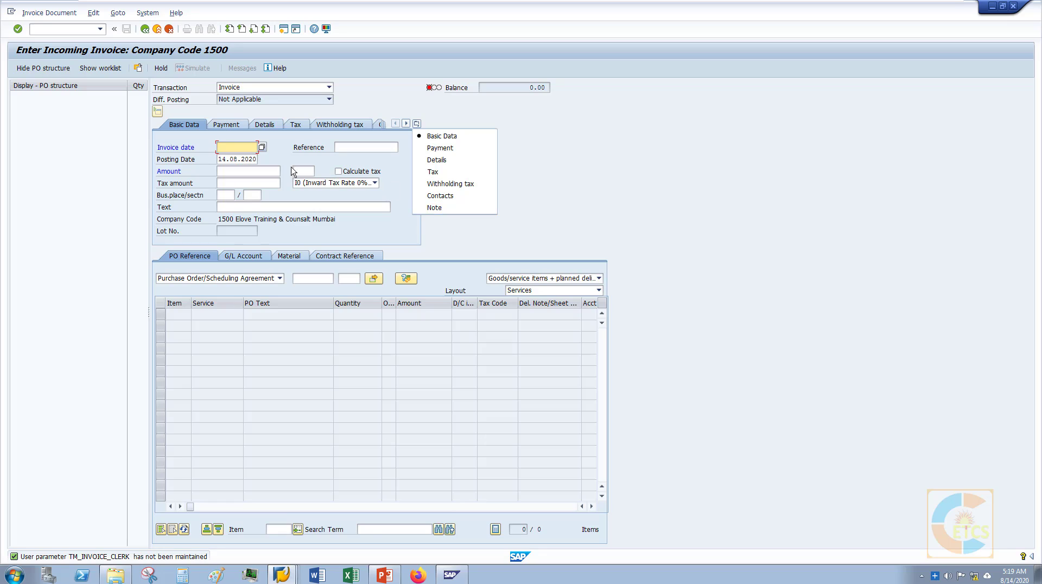
pyautogui.click(240, 144)
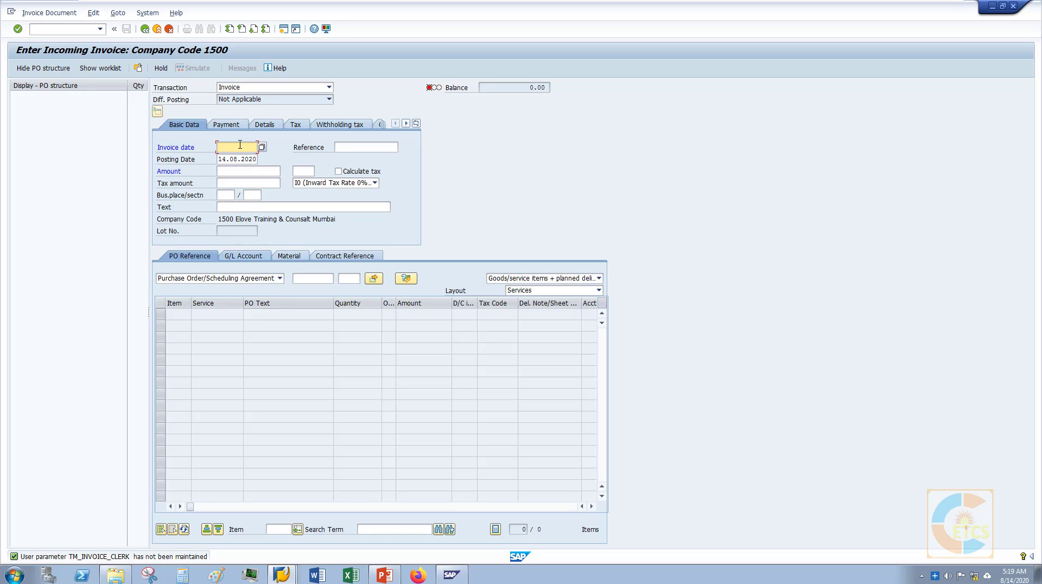
pyautogui.write('14.')
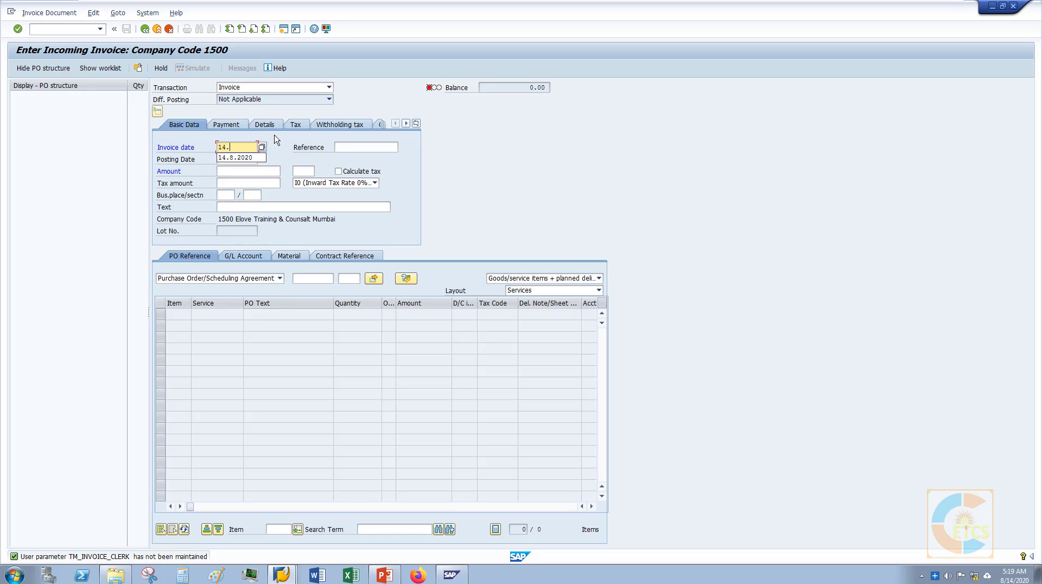
pyautogui.write('8.2020')
pyautogui.press('Return')
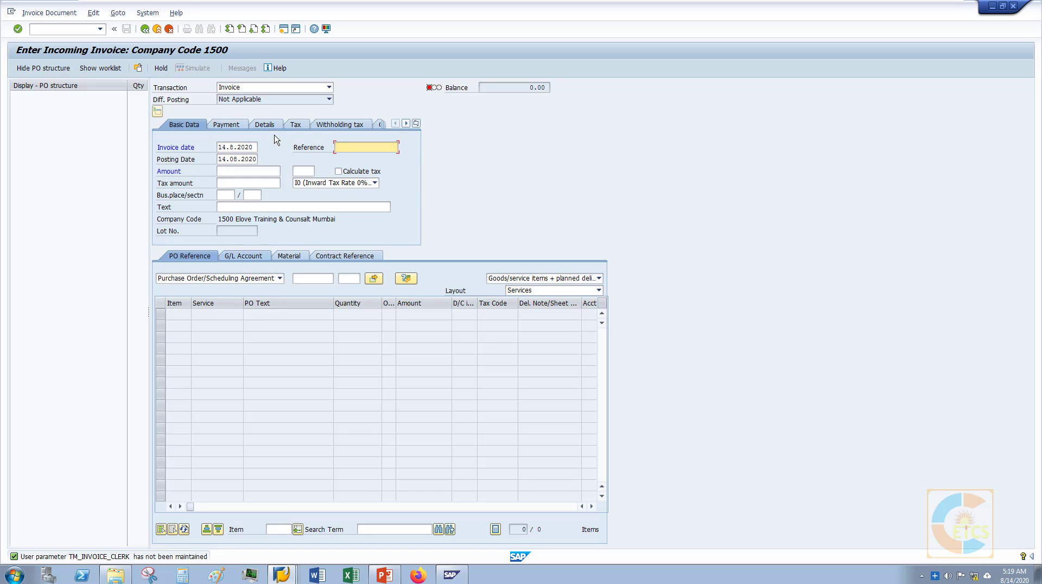
pyautogui.write('inv')
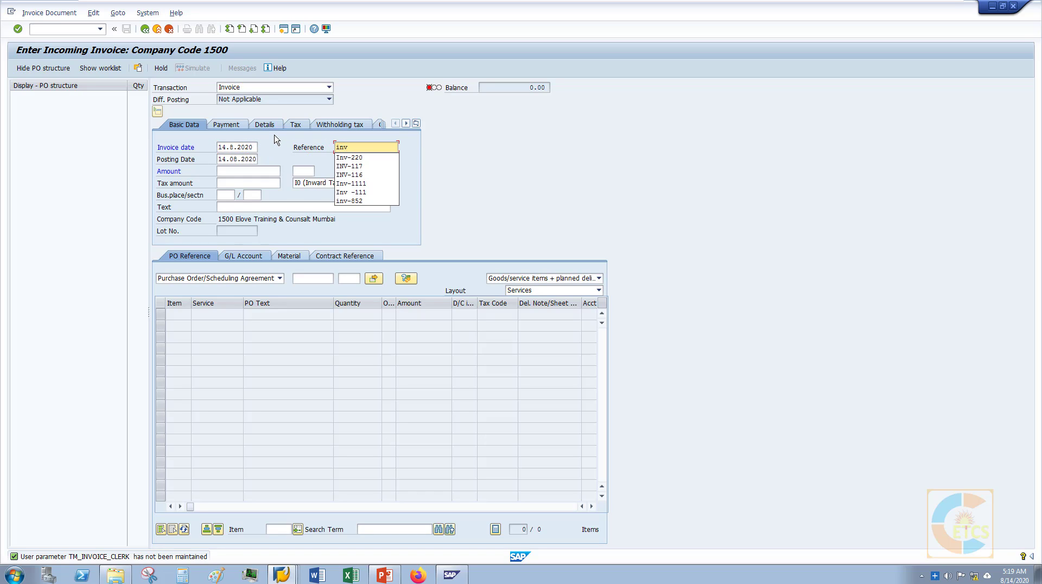
pyautogui.write('-')
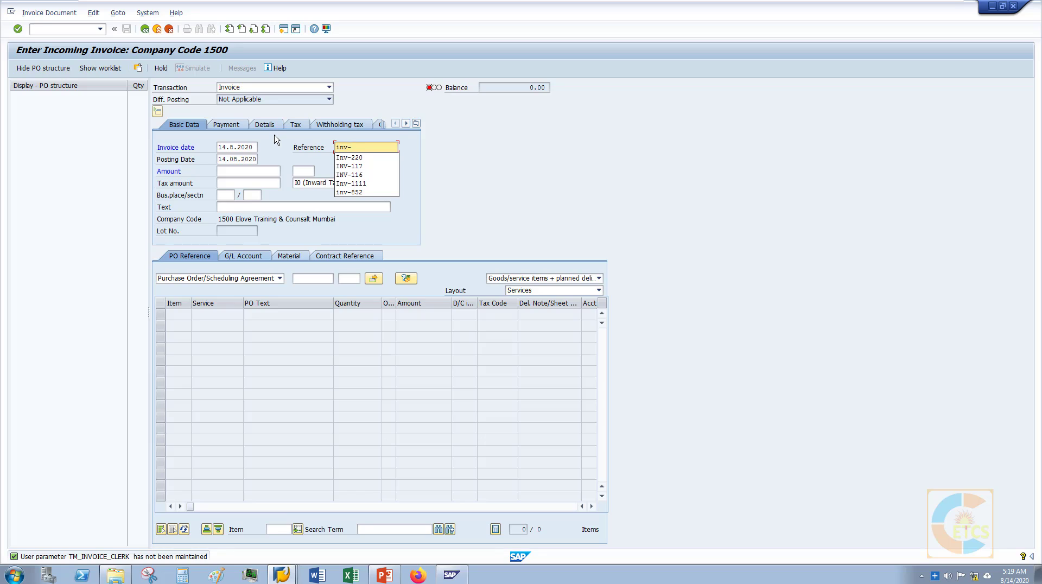
pyautogui.write('250')
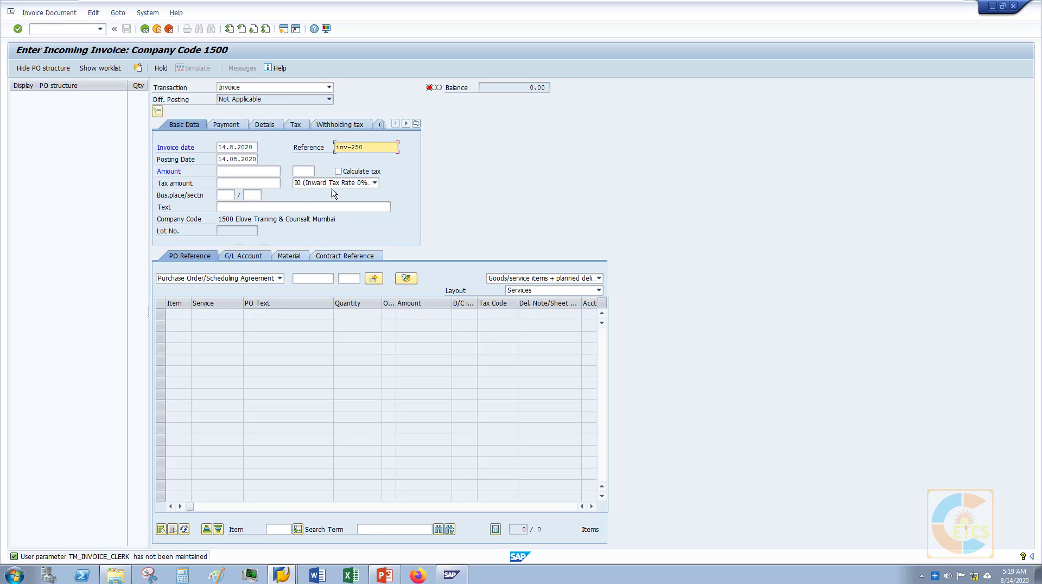
# - Copy the purchase order number from the PowerPoint slide into the purchase order reference field of the SAP invoice
pyautogui.click(314, 278)
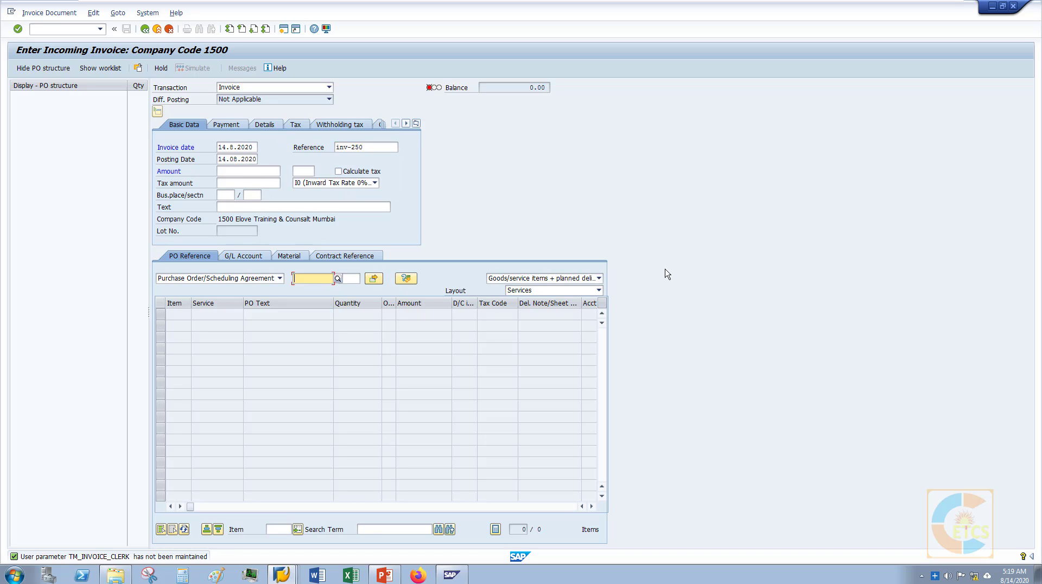
pyautogui.hotkey('alt', 'Tab')
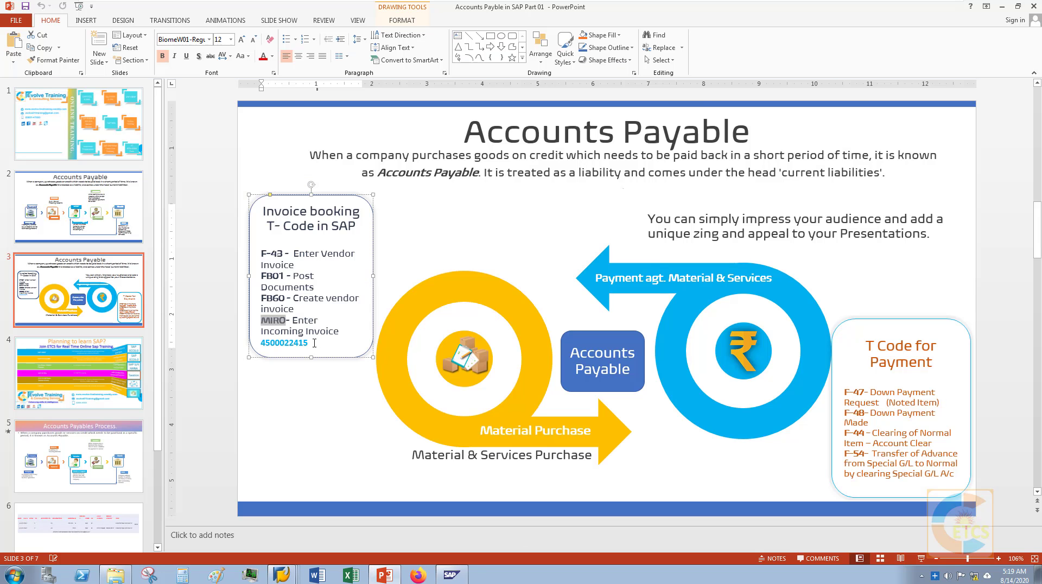
pyautogui.moveTo(310, 343); pyautogui.dragTo(263, 342)
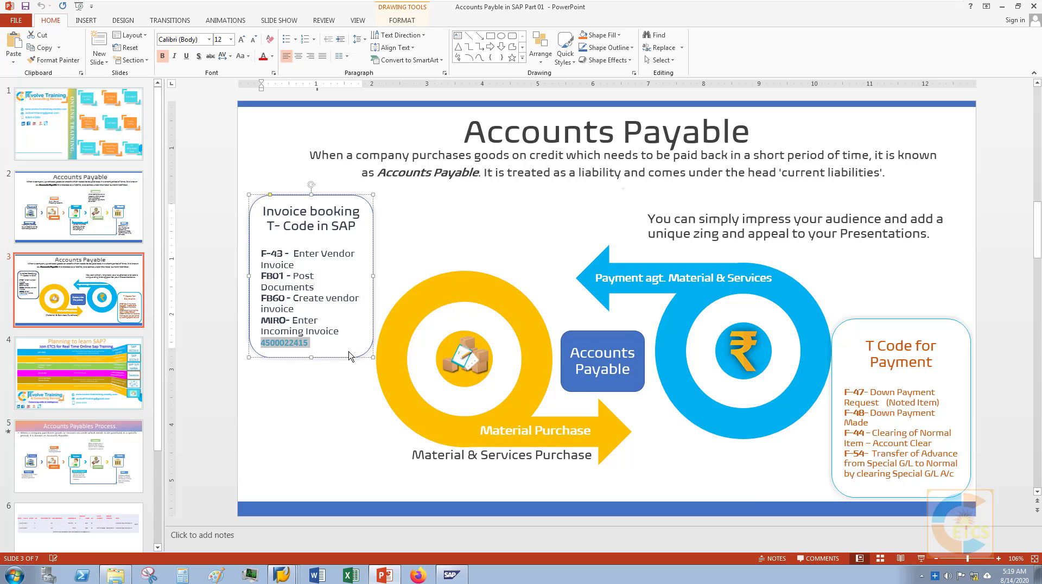
pyautogui.click(275, 344)
pyautogui.doubleClick(275, 344)
pyautogui.hotkey('ctrl', 'c')
pyautogui.hotkey('alt', 'Tab')
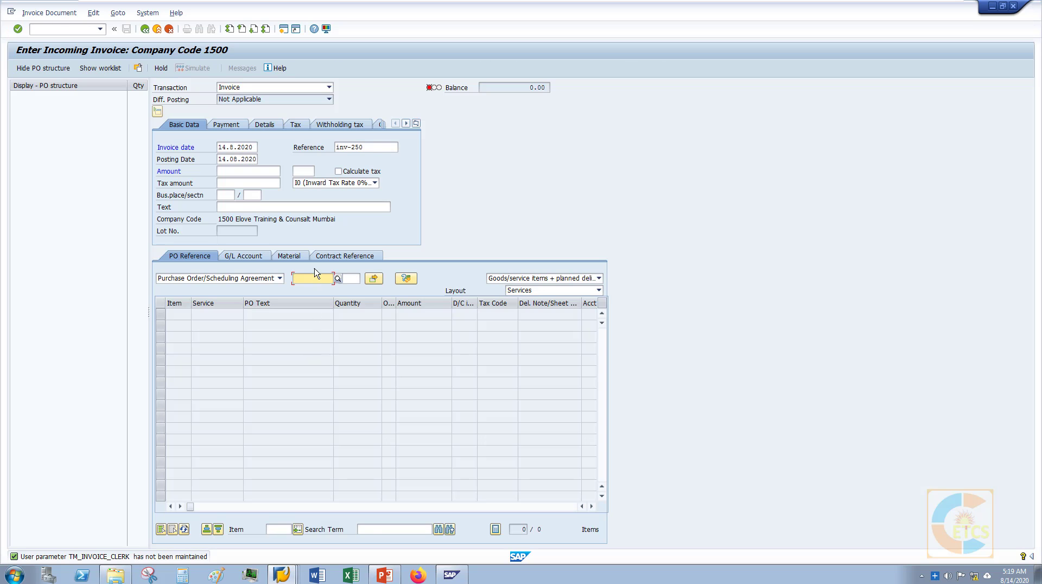
pyautogui.hotkey('ctrl', 'v')
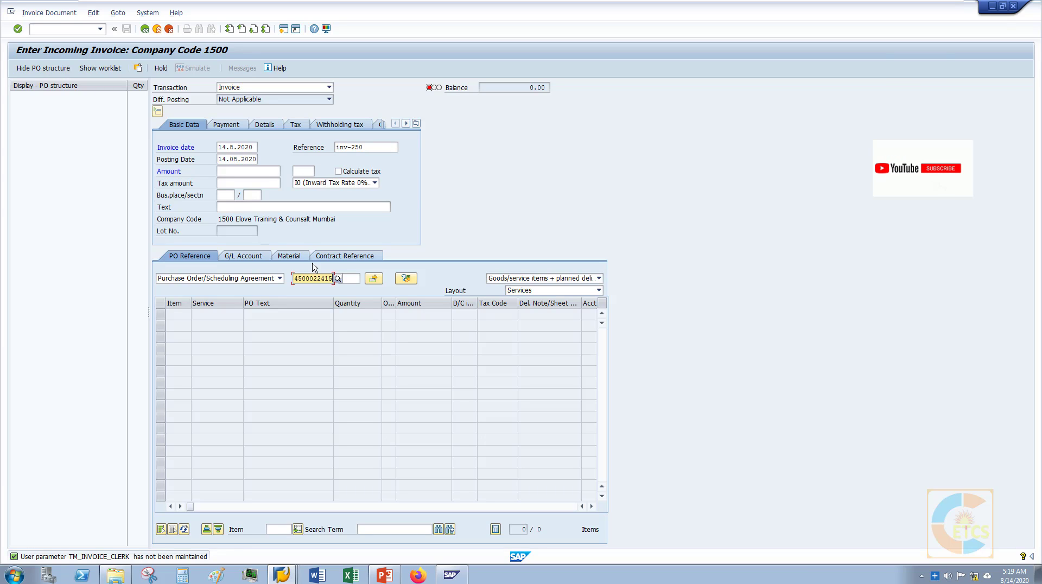
pyautogui.hotkey('alt', 'Tab')
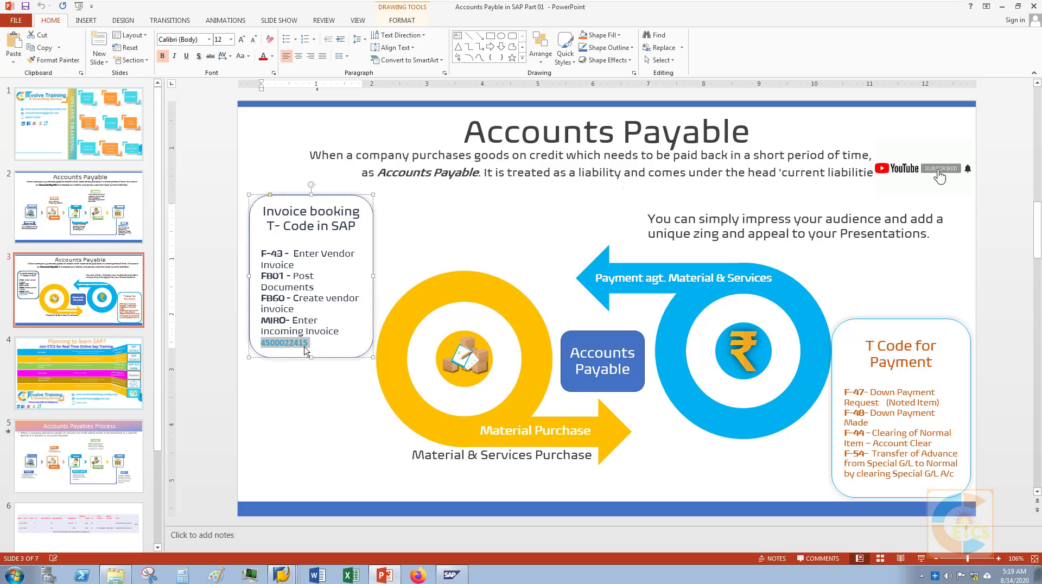
pyautogui.hotkey('alt', 'Tab')
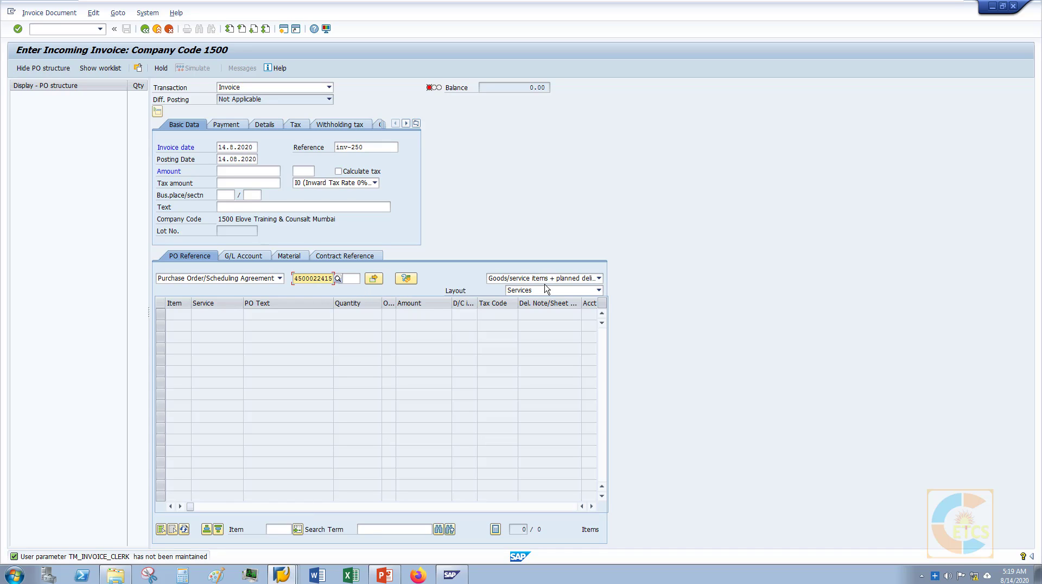
# - Choose Goods/service items + planned delivery costs and adopt the purchase order's items into the invoice
pyautogui.click(599, 278)
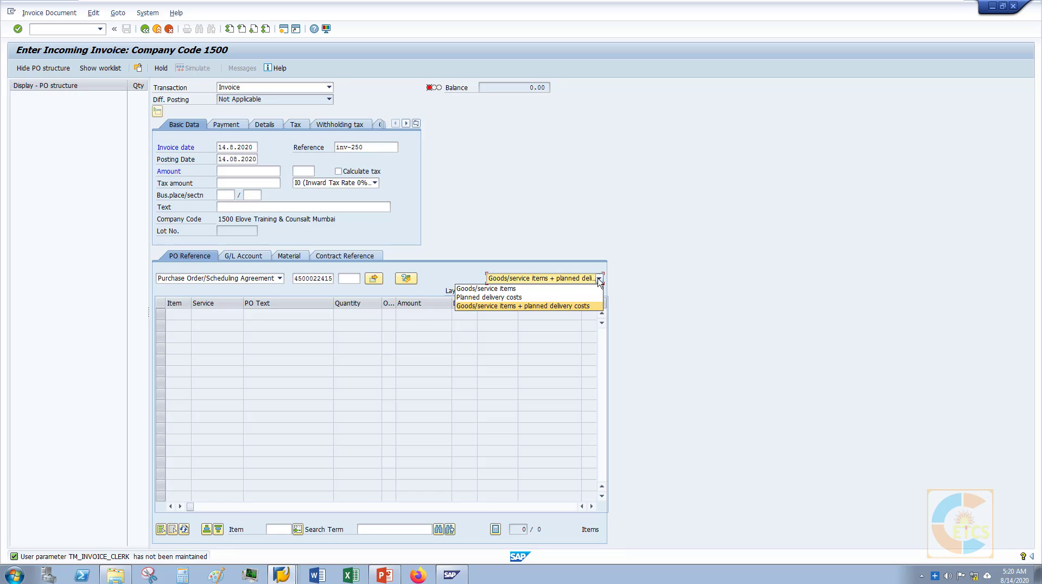
pyautogui.click(549, 307)
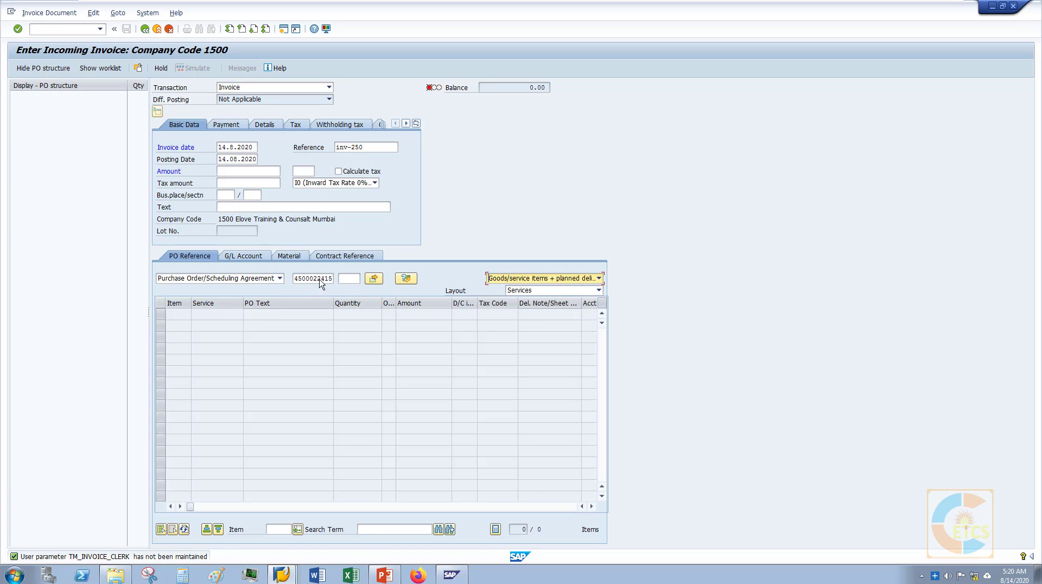
pyautogui.click(372, 279)
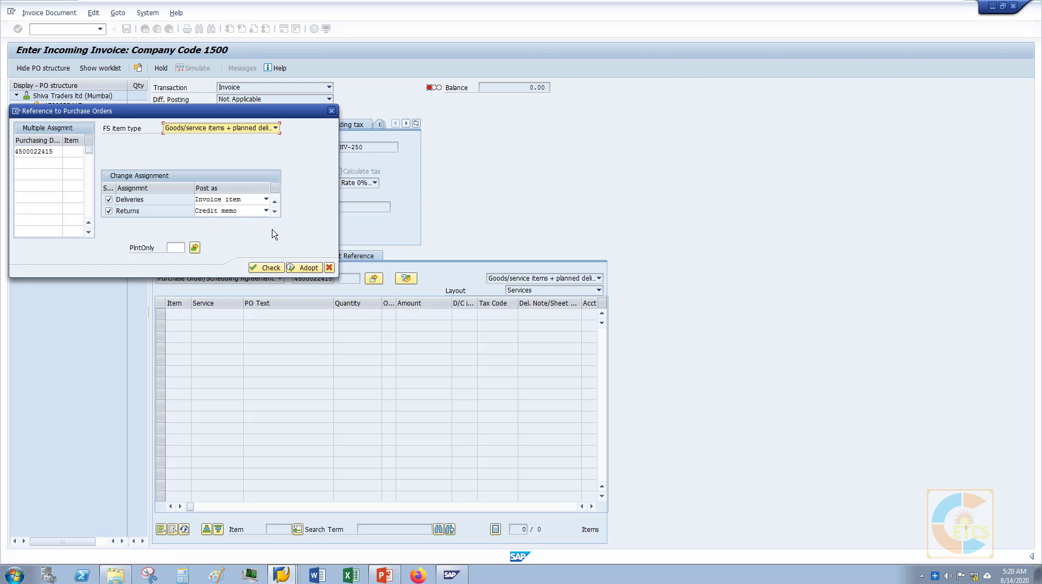
pyautogui.moveTo(200, 119); pyautogui.dragTo(639, 114)
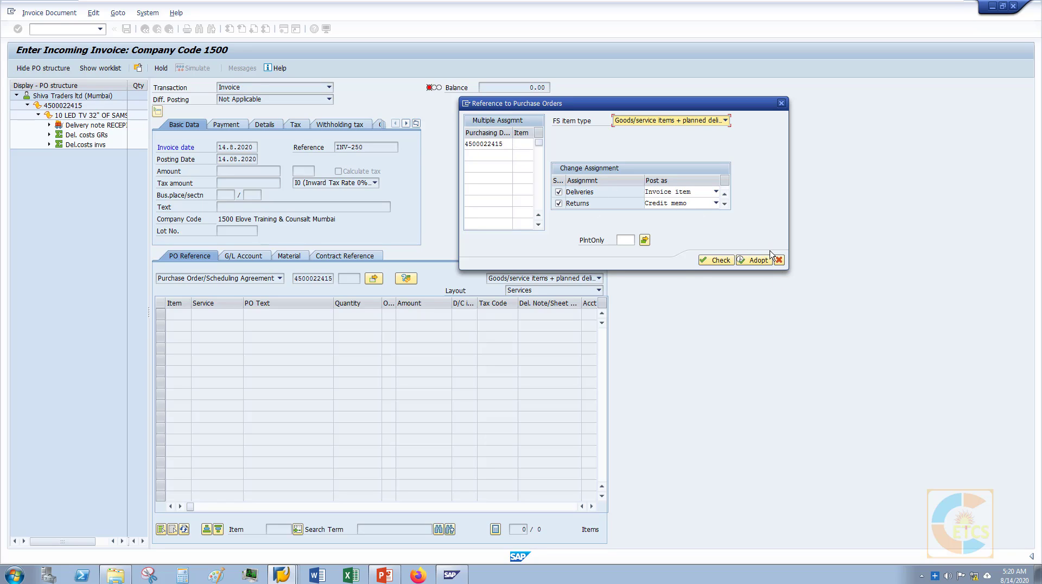
pyautogui.click(757, 260)
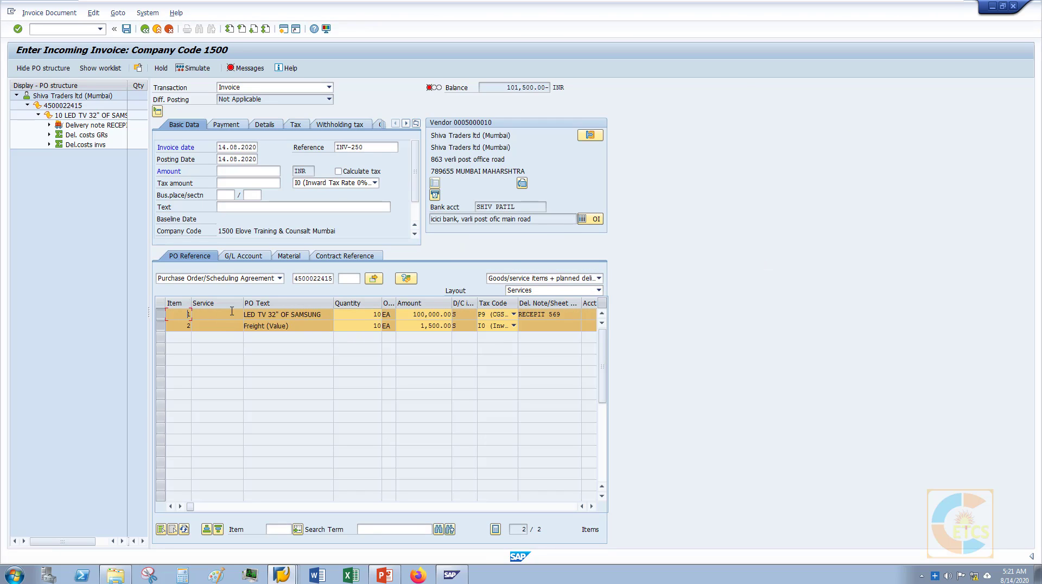
# - Set the Freight (Value) item's tax code to P5 (GST 5%)
pyautogui.click(246, 316)
pyautogui.click(513, 326)
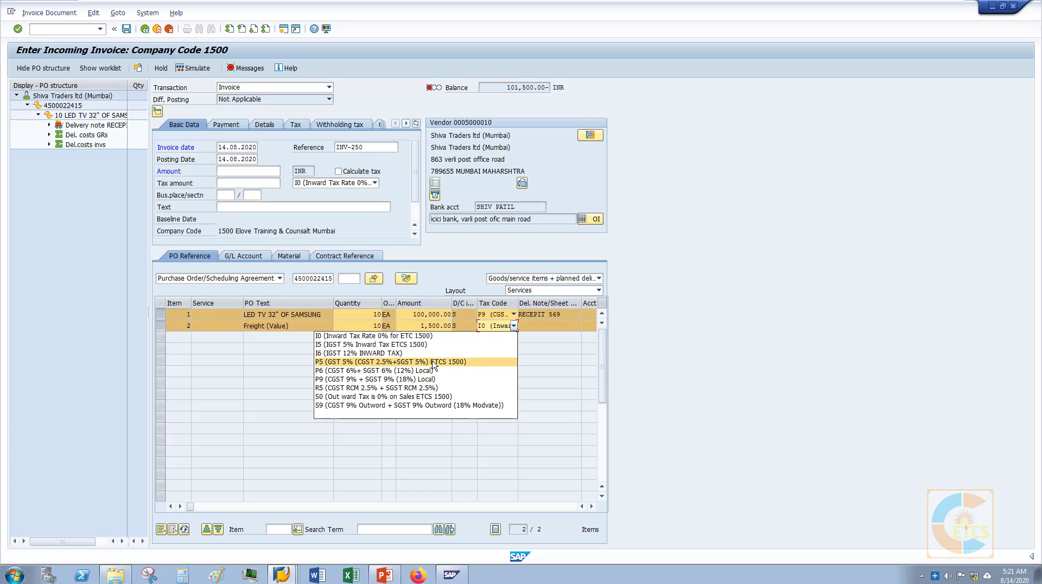
pyautogui.click(378, 362)
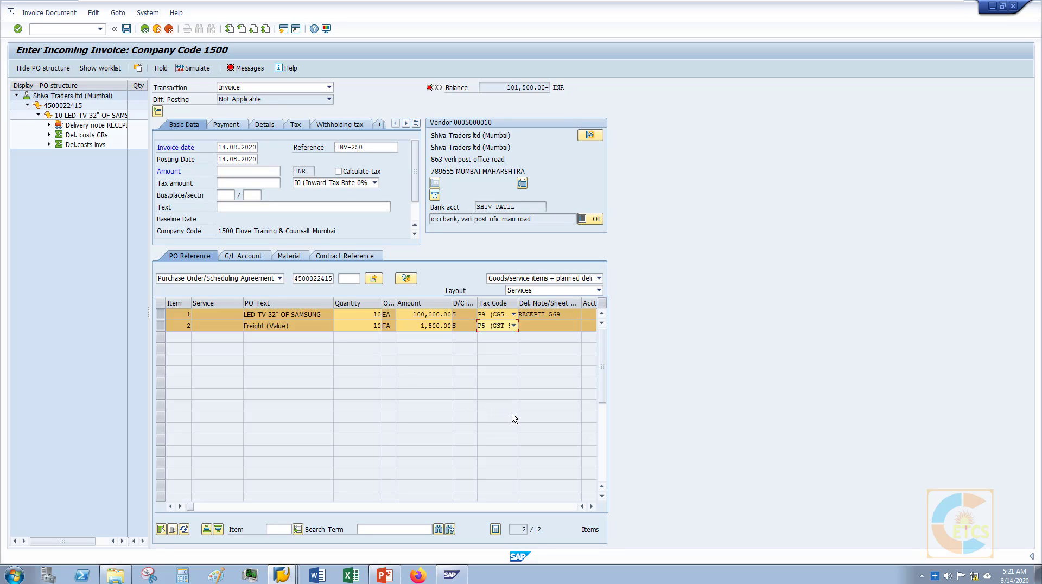
pyautogui.click(271, 206)
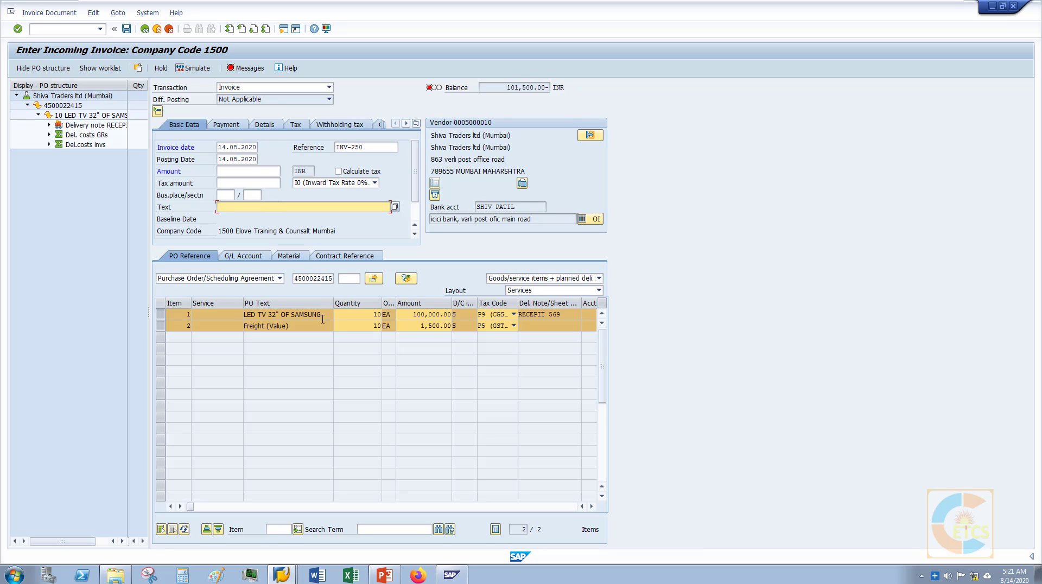
# - Enter the invoice text "Miro Agt Purchase Order no." followed by the purchase order number copied from the reference field
pyautogui.moveTo(296, 280); pyautogui.dragTo(339, 280)
pyautogui.hotkey('ctrl', 'c')
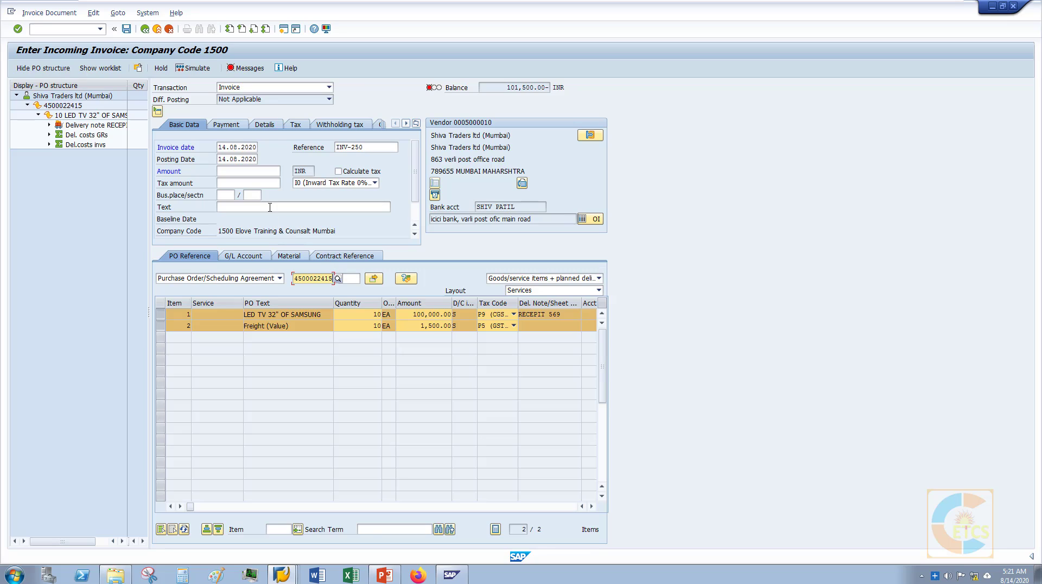
pyautogui.click(272, 207)
pyautogui.write('Mir')
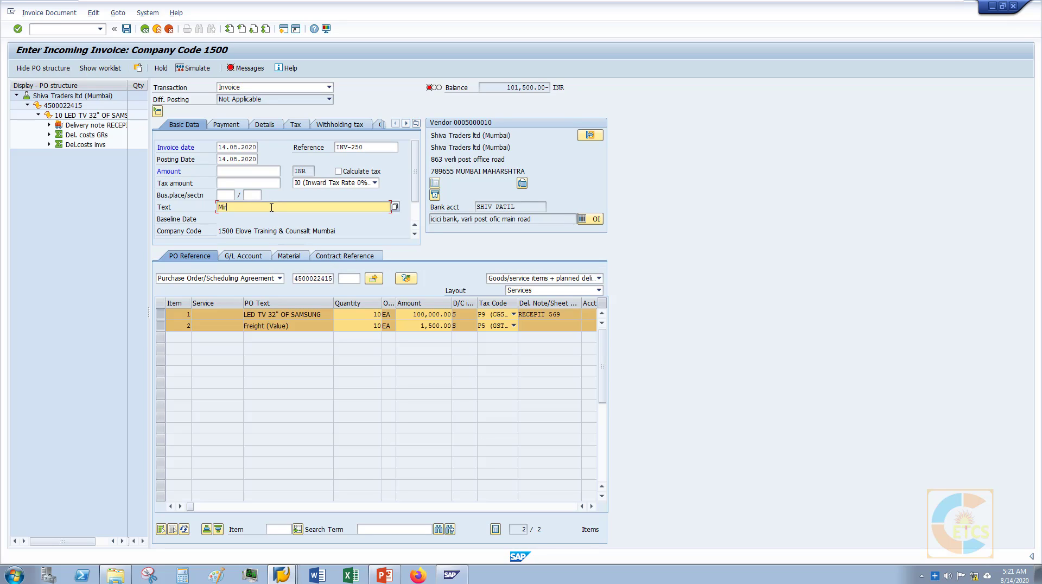
pyautogui.write('o Agt Purchase Order no.')
pyautogui.hotkey('ctrl', 'v')
# - Have the invoice's tax calculated automatically and set the payment baseline date to 30.08.2020
pyautogui.press('Return')
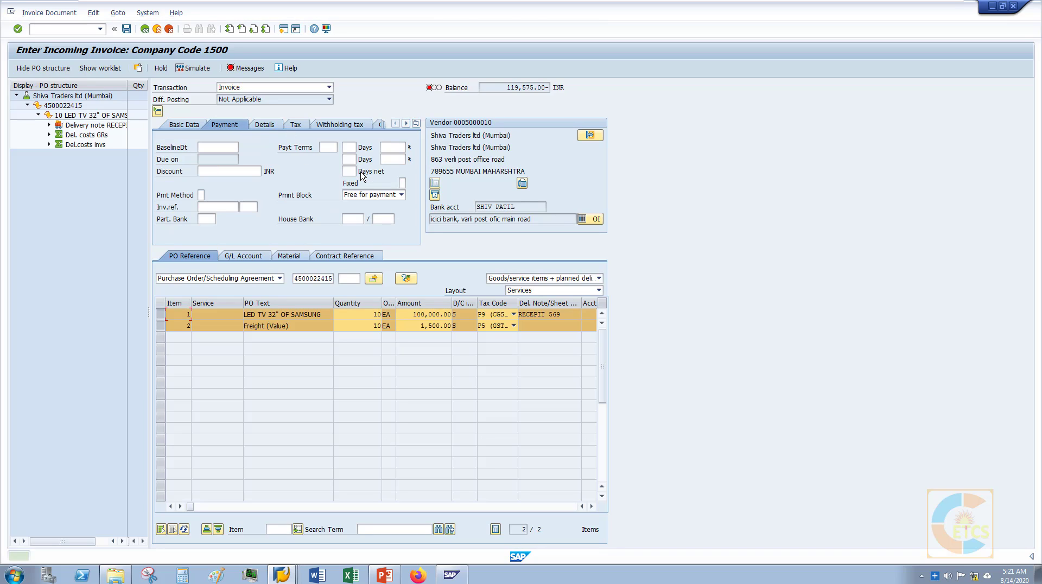
pyautogui.click(229, 147)
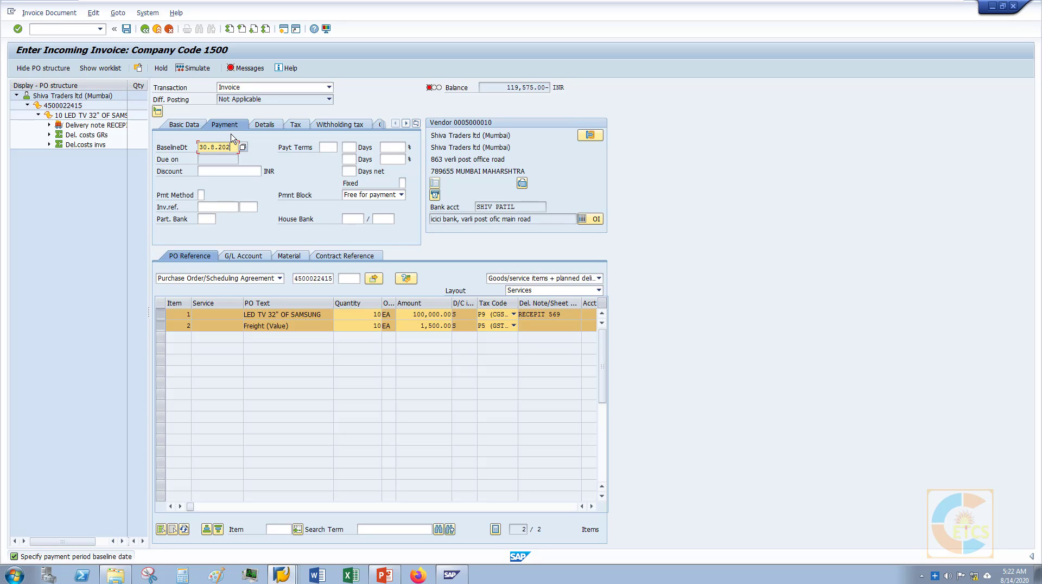
# - Examine the calculated tax amounts for codes P9 and P5 against the LED TV and Freight items
pyautogui.click(293, 125)
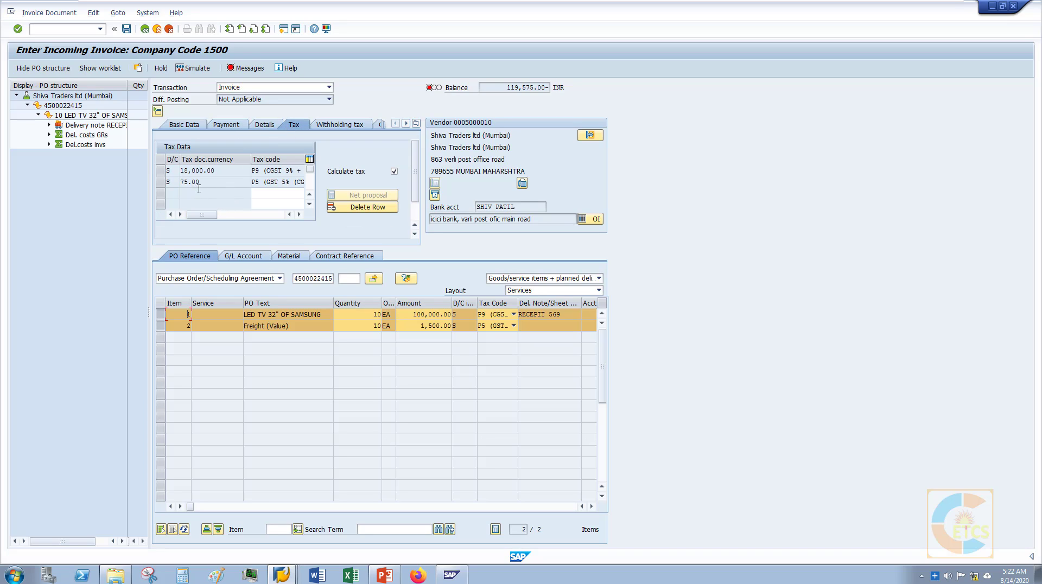
pyautogui.doubleClick(210, 170)
pyautogui.click(161, 325)
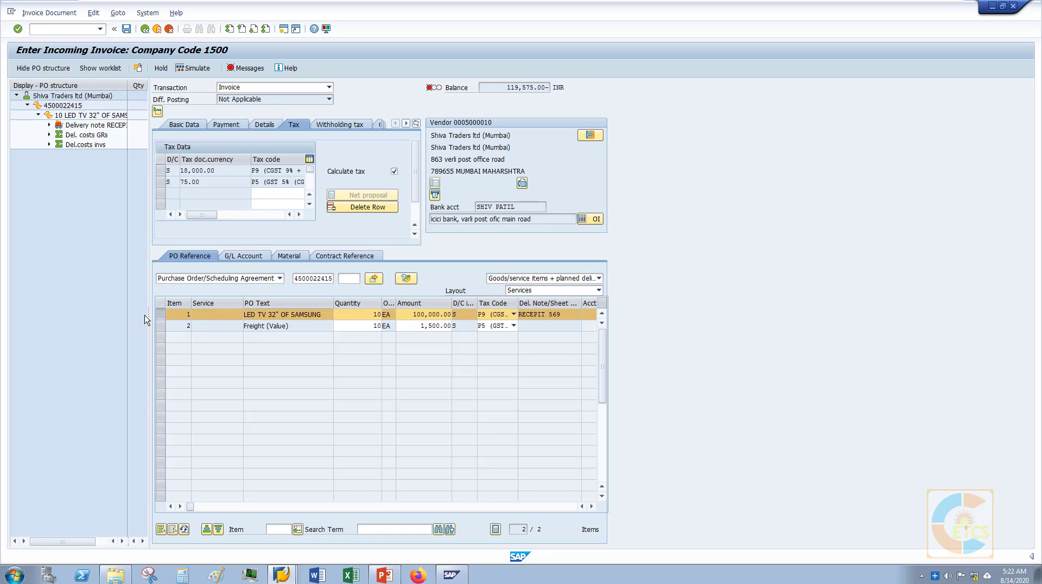
pyautogui.click(167, 314)
pyautogui.click(162, 325)
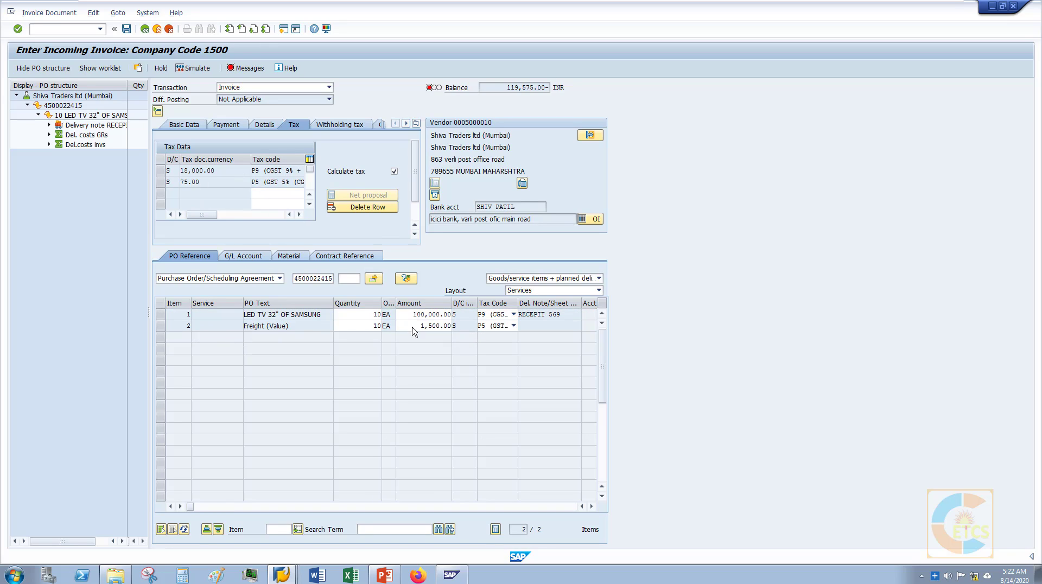
pyautogui.click(161, 316)
pyautogui.click(162, 327)
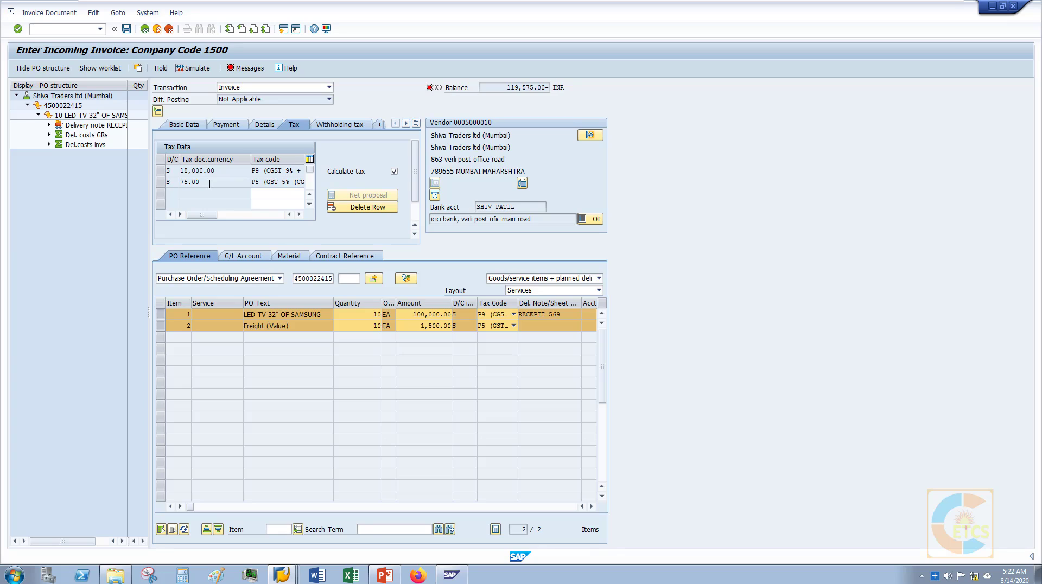
# - Enter the invoice amount in the basic data as 119,575.0 to match the balance
pyautogui.click(187, 126)
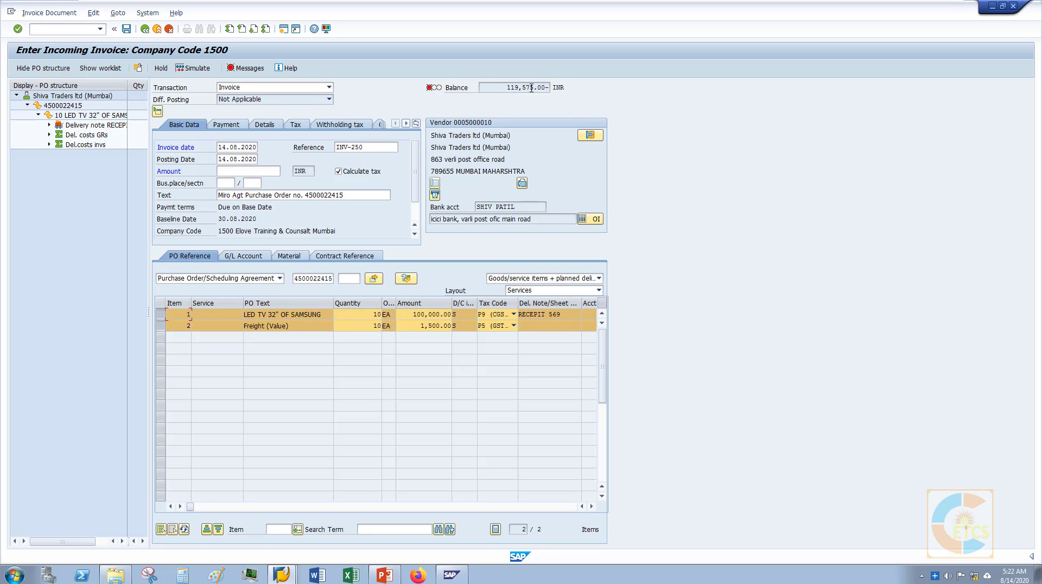
pyautogui.moveTo(545, 86); pyautogui.dragTo(513, 88)
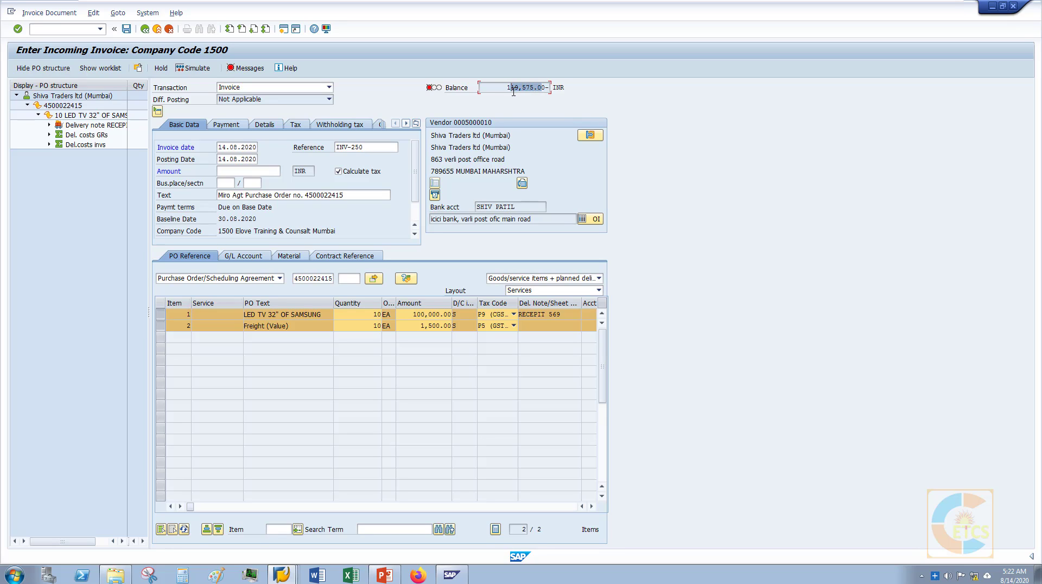
pyautogui.click(695, 74)
pyautogui.click(264, 171)
pyautogui.write('119,575.0')
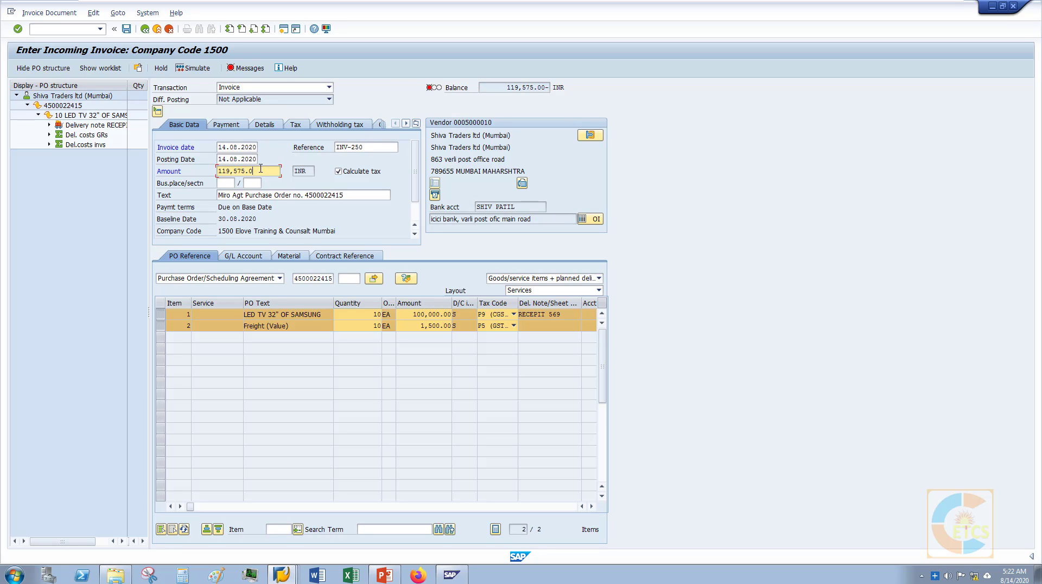
# - Simulate the invoice and examine its vendor, GR/IR clearing, freight provision, CGST and SGST lines
pyautogui.click(191, 69)
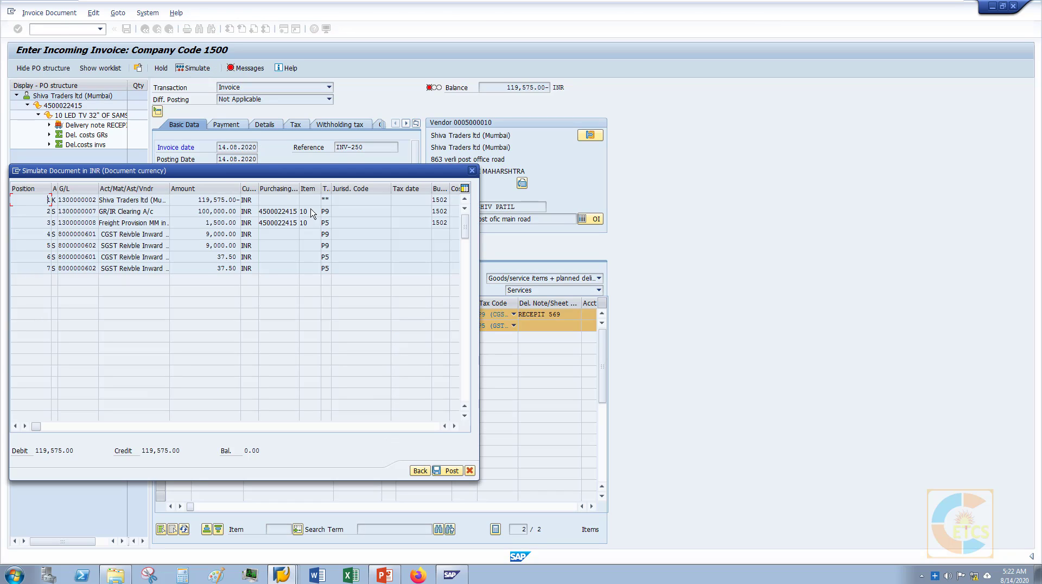
pyautogui.moveTo(282, 173); pyautogui.dragTo(558, 144)
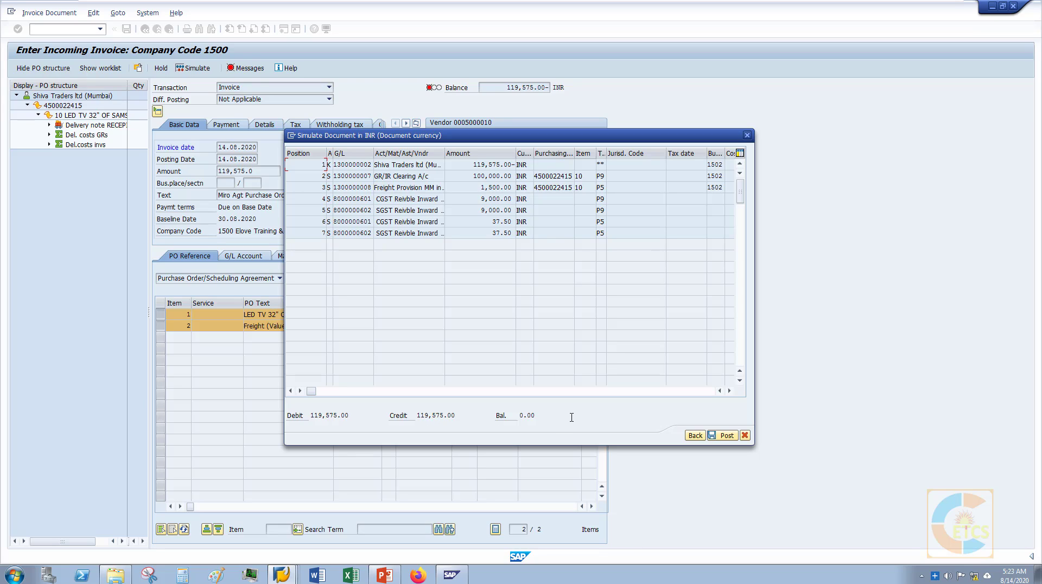
pyautogui.click(524, 415)
pyautogui.moveTo(445, 154); pyautogui.dragTo(479, 154)
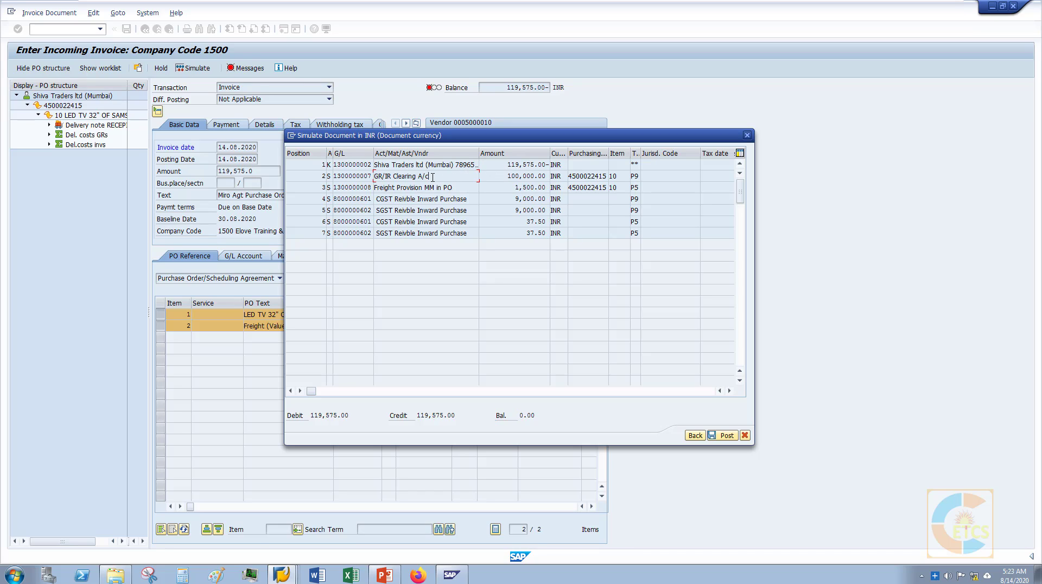
pyautogui.moveTo(432, 177); pyautogui.dragTo(371, 176)
pyautogui.click(517, 187)
pyautogui.moveTo(516, 188); pyautogui.dragTo(545, 189)
pyautogui.click(508, 202)
pyautogui.moveTo(521, 213); pyautogui.dragTo(524, 213)
# - Post the simulated invoice and read the detailed help for the posting message
pyautogui.click(726, 437)
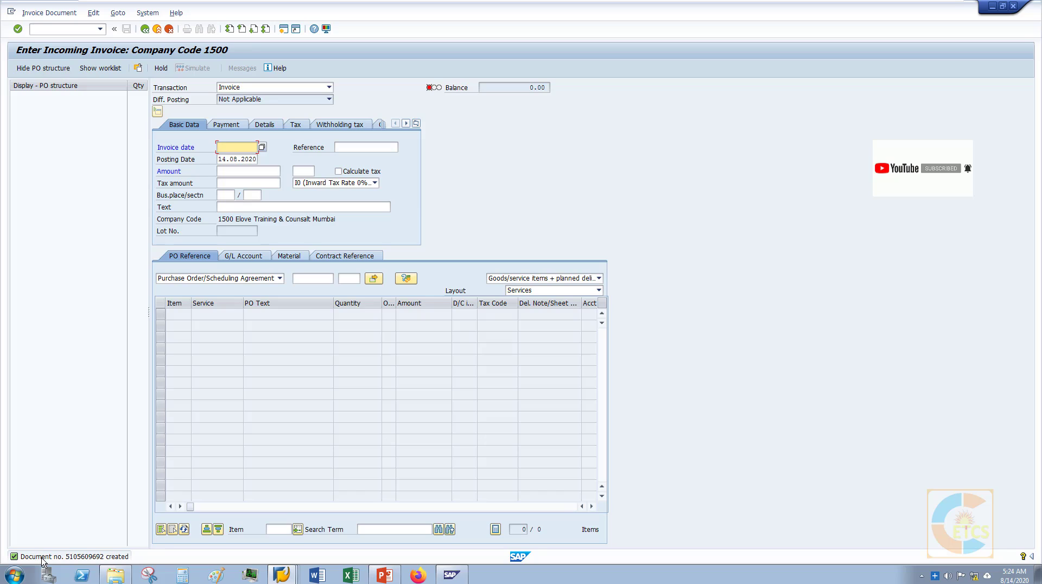
pyautogui.doubleClick(44, 556)
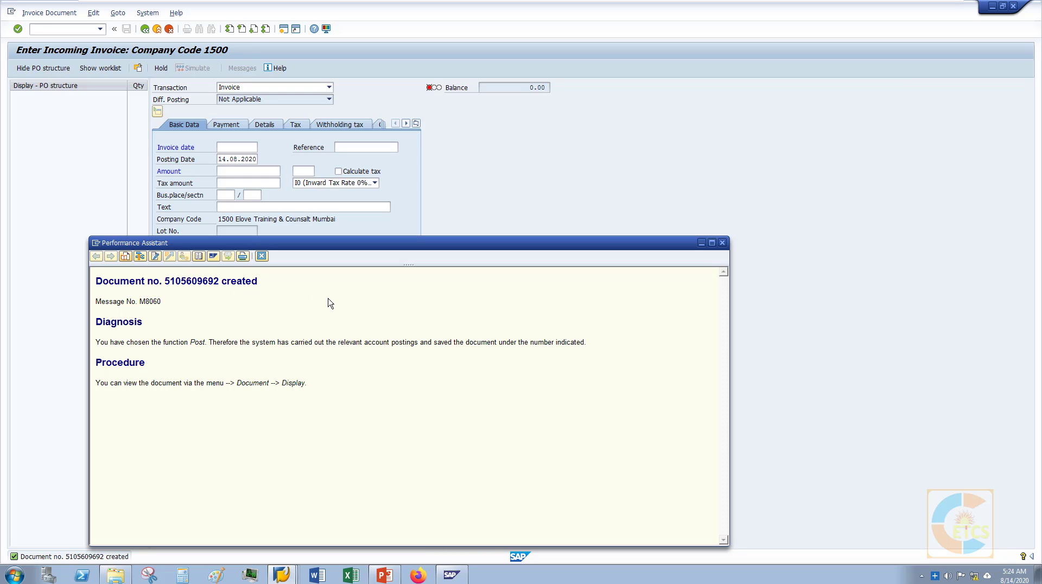
pyautogui.click(722, 243)
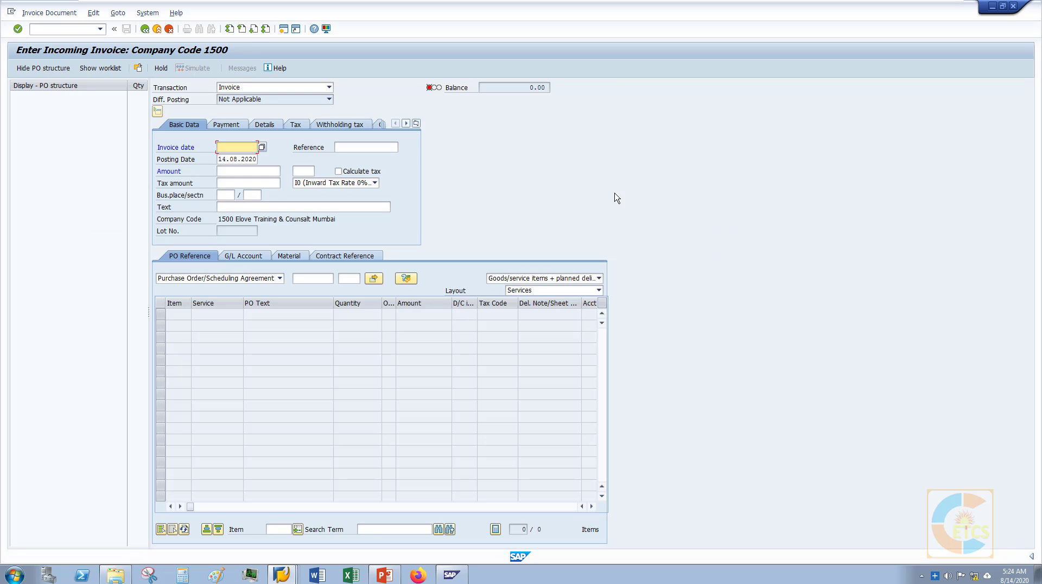
# - Display the accounting document of the posted invoice and check its document header
pyautogui.click(50, 13)
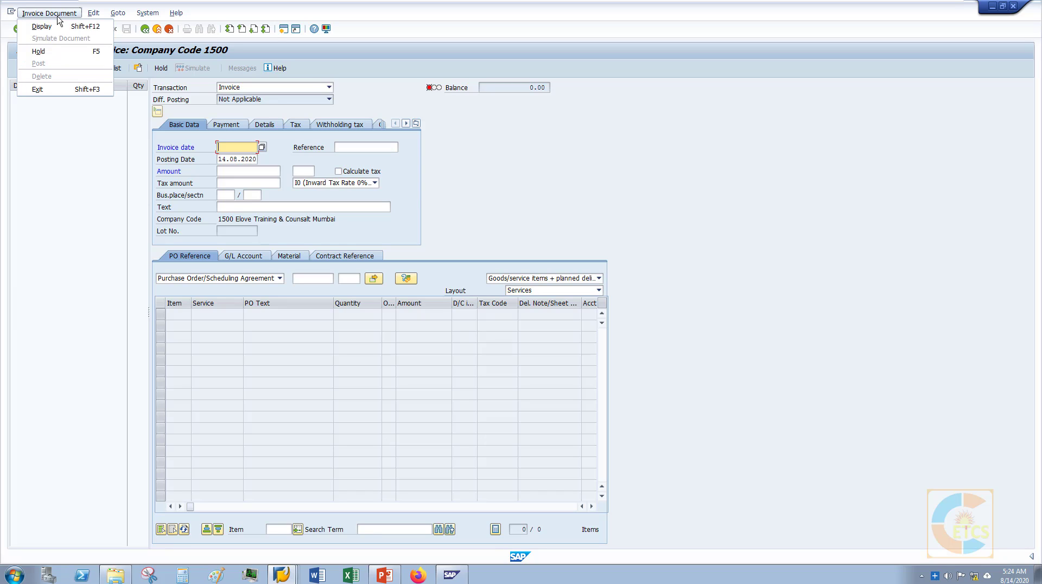
pyautogui.click(54, 25)
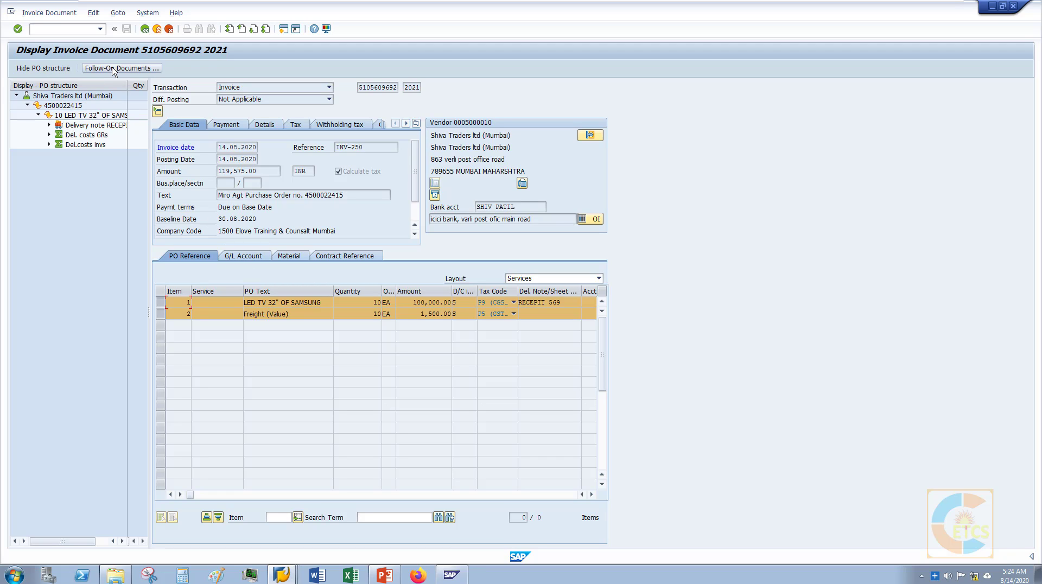
pyautogui.click(154, 70)
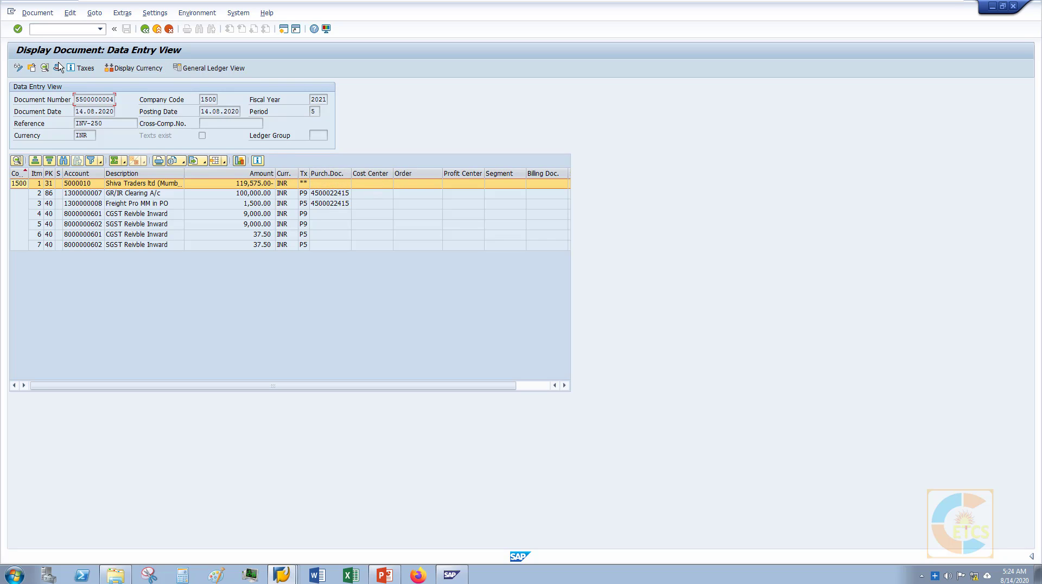
pyautogui.click(59, 67)
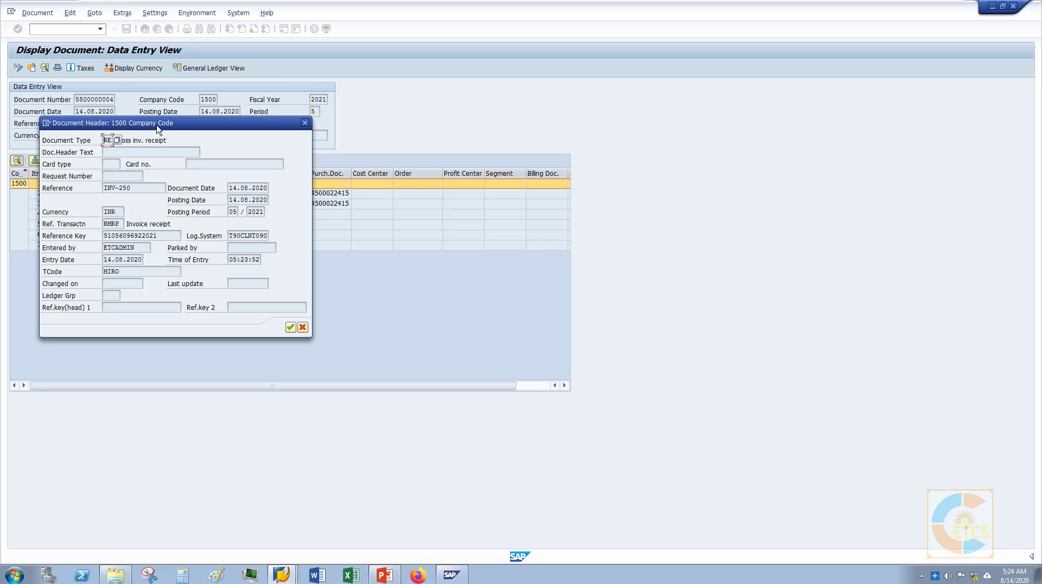
pyautogui.moveTo(158, 124); pyautogui.dragTo(502, 196)
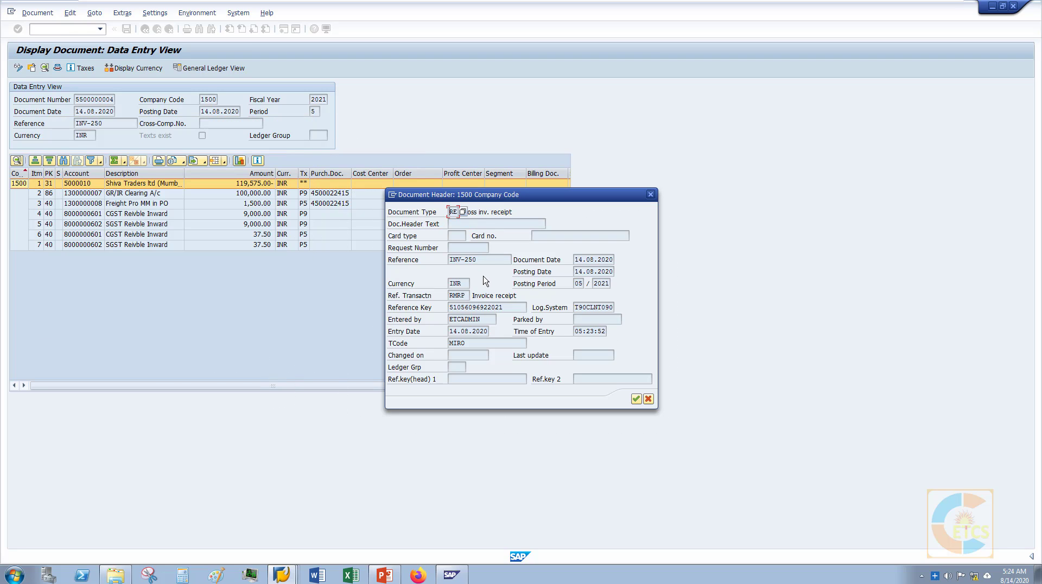
pyautogui.click(485, 319)
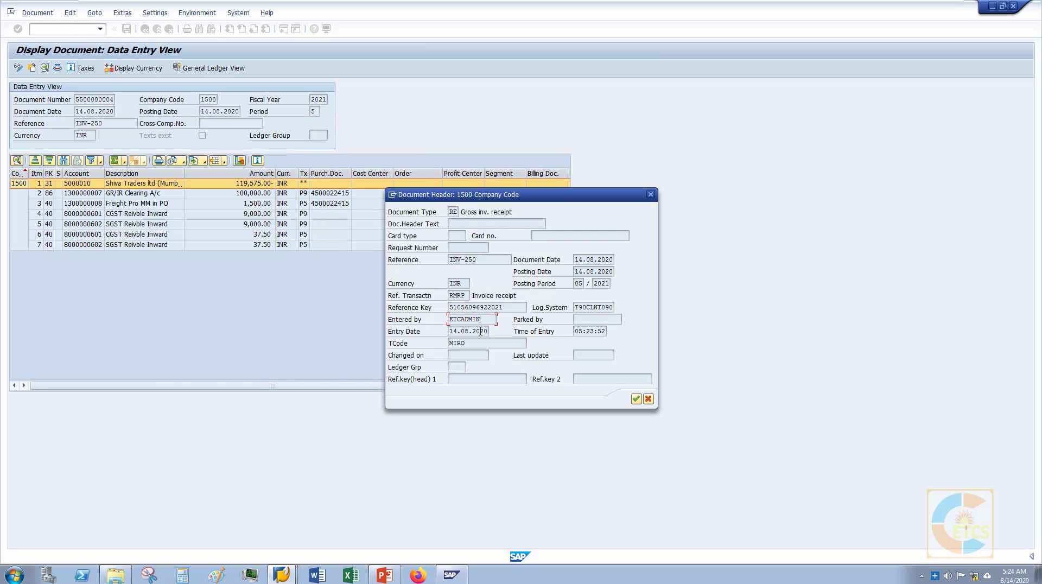
pyautogui.click(650, 194)
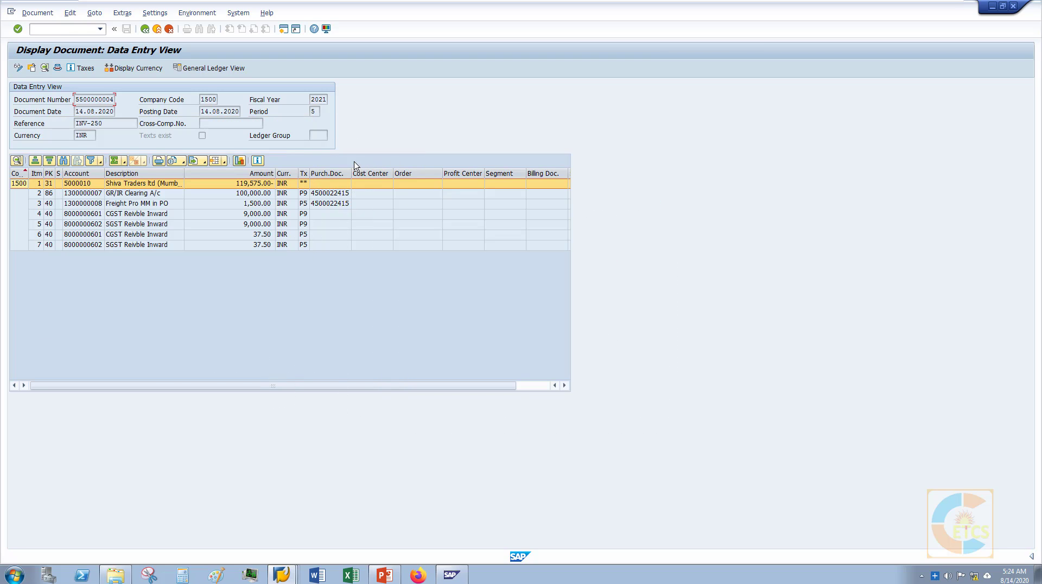
# - Widen the accounting document's Amount column and review the vendor, GR/IR clearing, freight and GST line items
pyautogui.moveTo(283, 172); pyautogui.dragTo(304, 173)
pyautogui.click(274, 185)
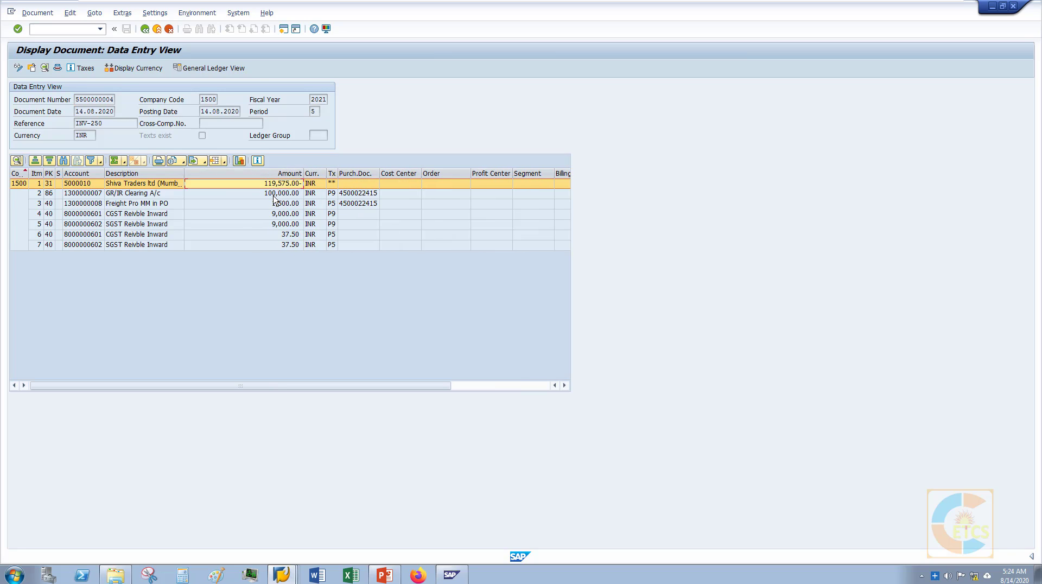
pyautogui.click(274, 197)
pyautogui.click(277, 186)
pyautogui.click(280, 193)
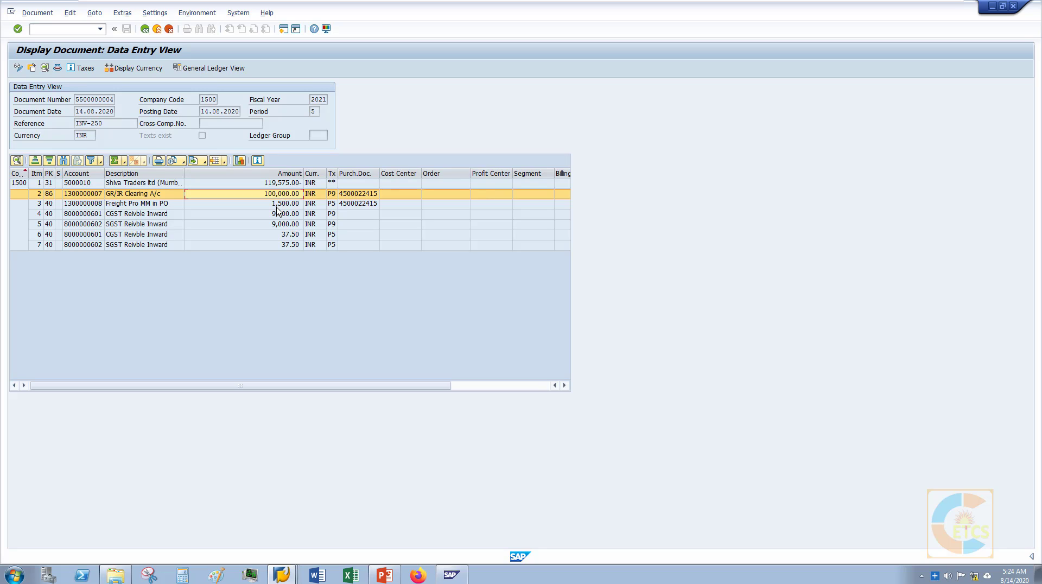
pyautogui.click(133, 196)
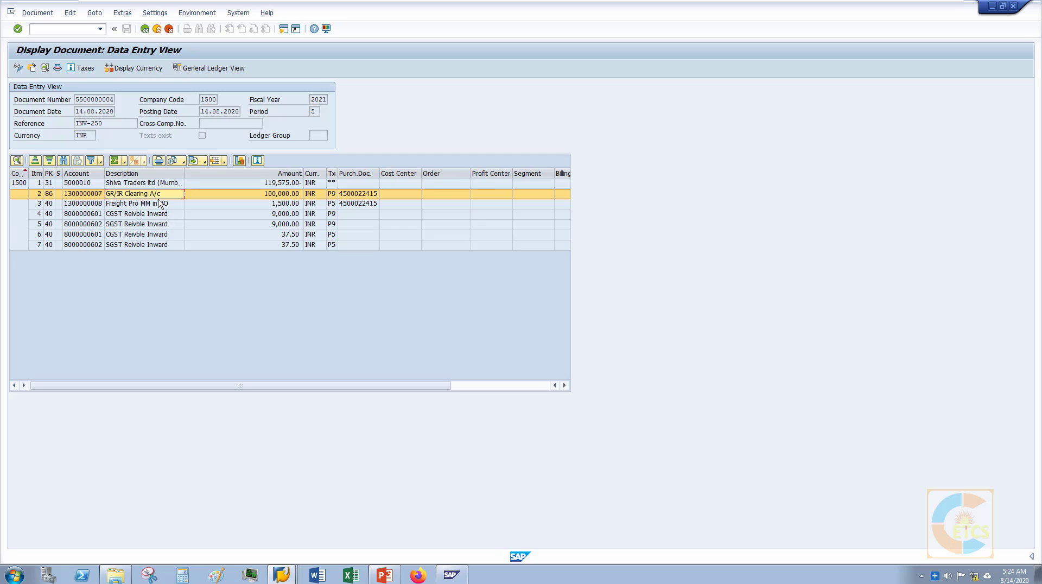
pyautogui.click(160, 204)
pyautogui.click(163, 216)
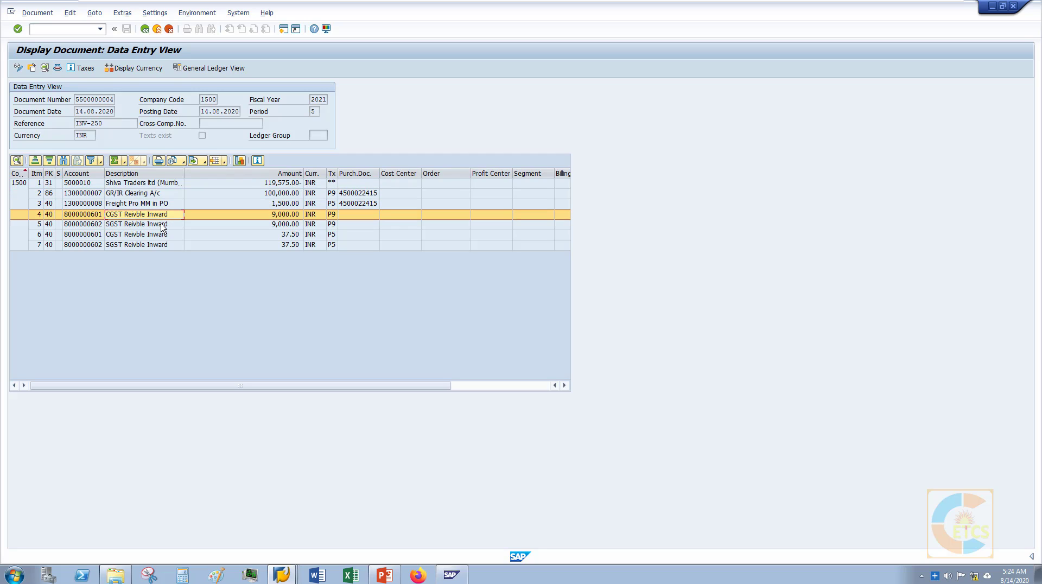
pyautogui.click(163, 224)
pyautogui.click(162, 235)
pyautogui.click(162, 245)
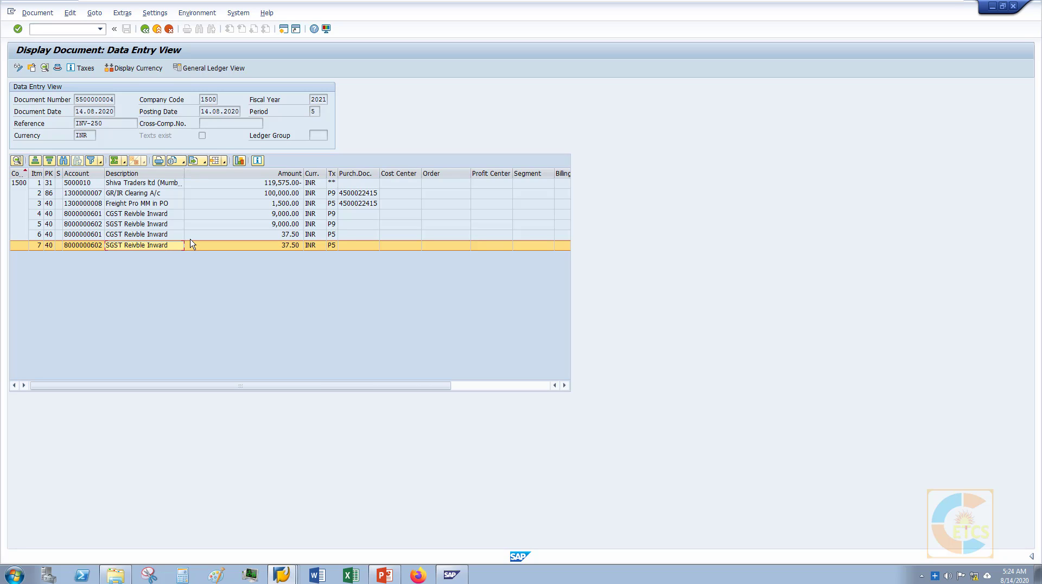
# - Rerun the vendor line item report in the other SAP session and subtotal the list by document date
pyautogui.moveTo(281, 574)
pyautogui.click(274, 553)
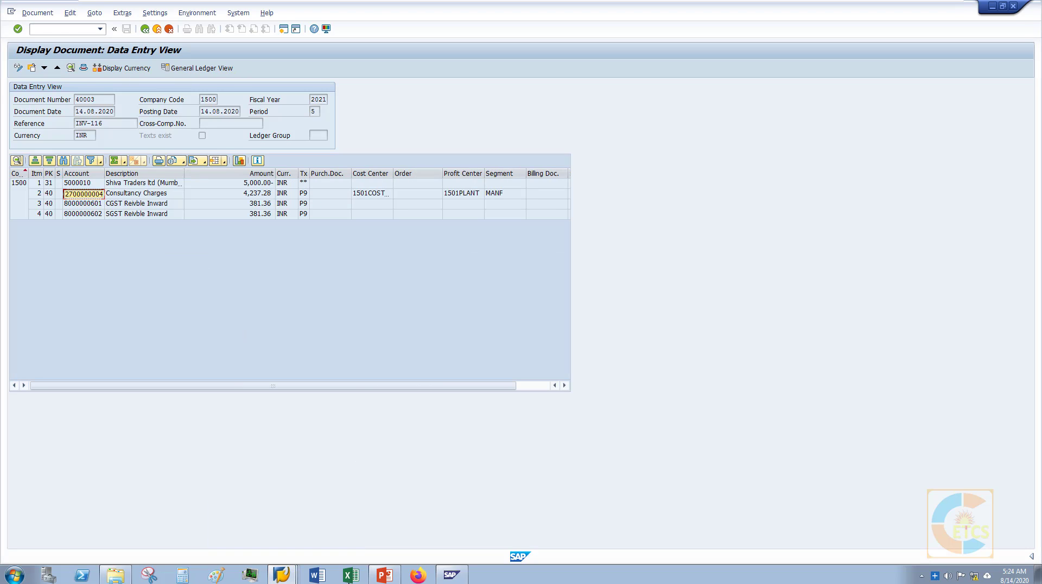
pyautogui.click(144, 29)
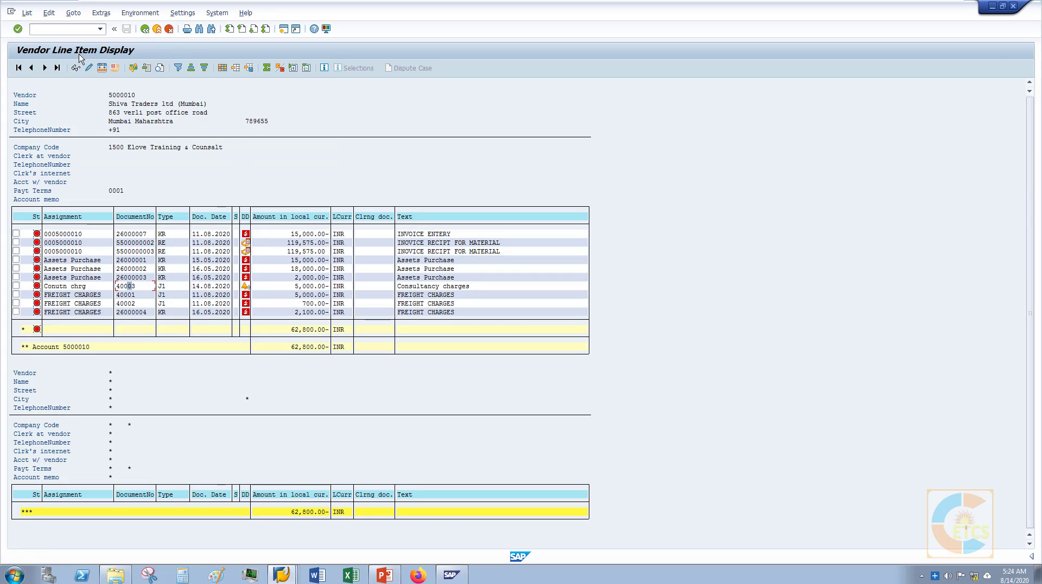
pyautogui.click(145, 29)
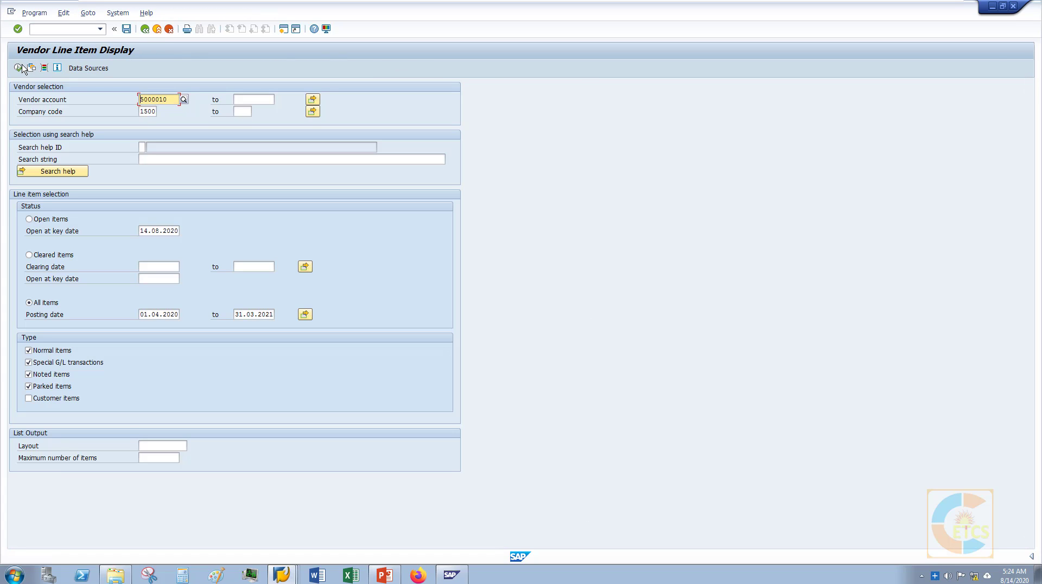
pyautogui.click(20, 67)
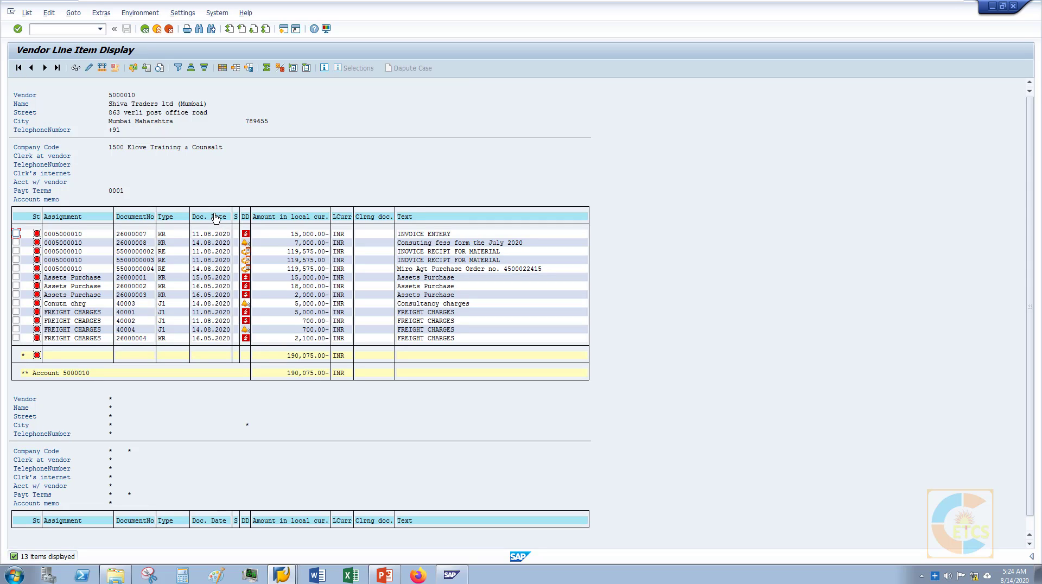
pyautogui.click(215, 219)
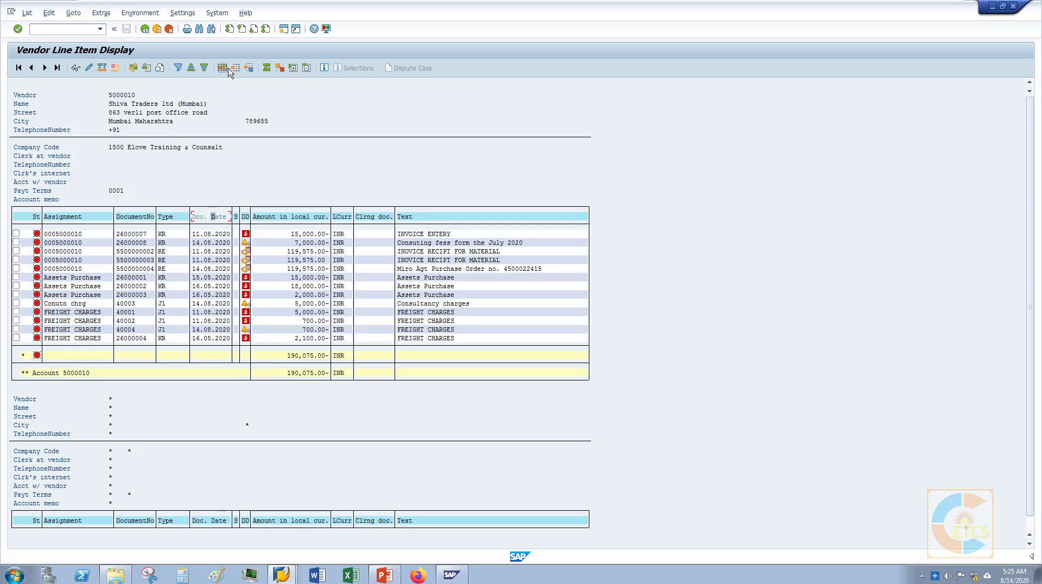
pyautogui.click(278, 68)
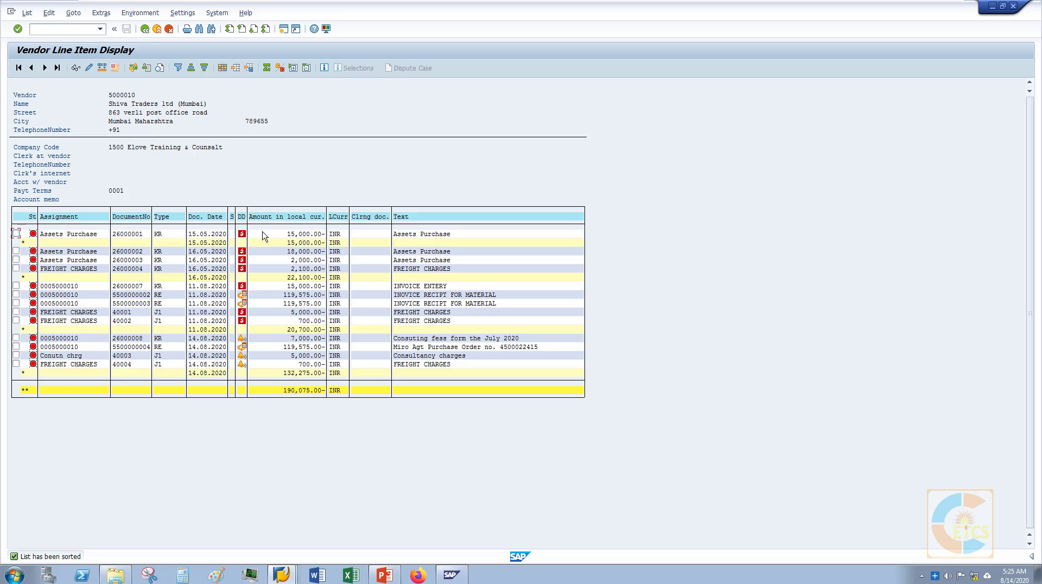
# - Open the document overview of the J1 consultancy charges posting dated 14.08.2020, check its expense and GST lines, and return to the list
pyautogui.click(205, 346)
pyautogui.click(207, 364)
pyautogui.doubleClick(135, 356)
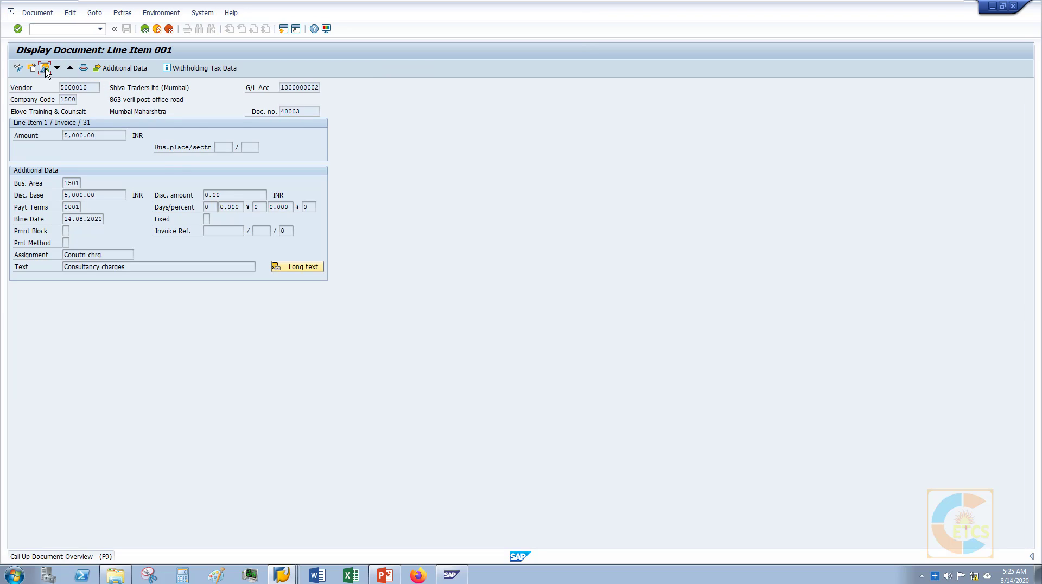
pyautogui.click(45, 67)
pyautogui.click(144, 194)
pyautogui.click(144, 214)
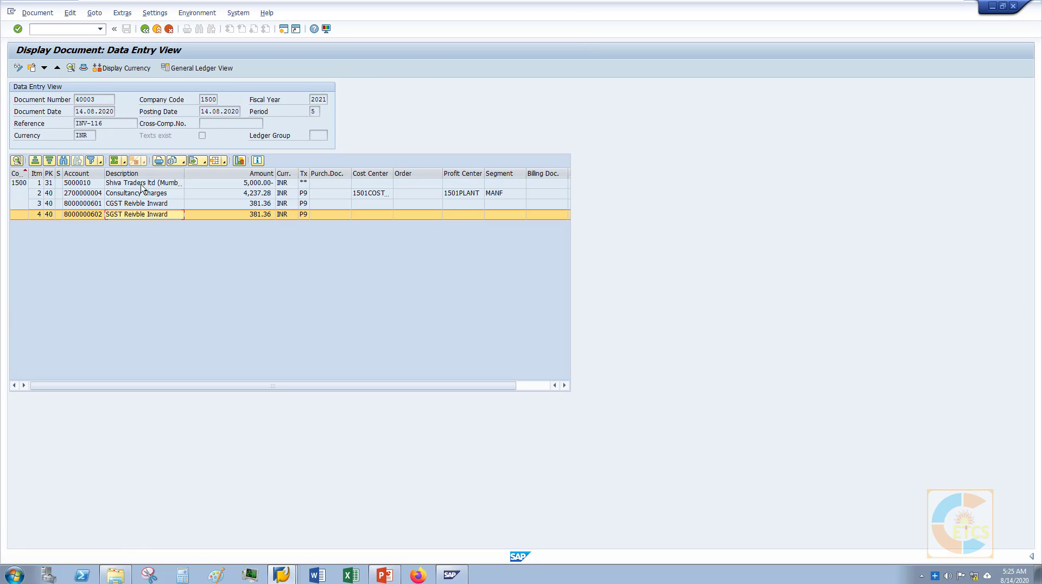
pyautogui.click(144, 29)
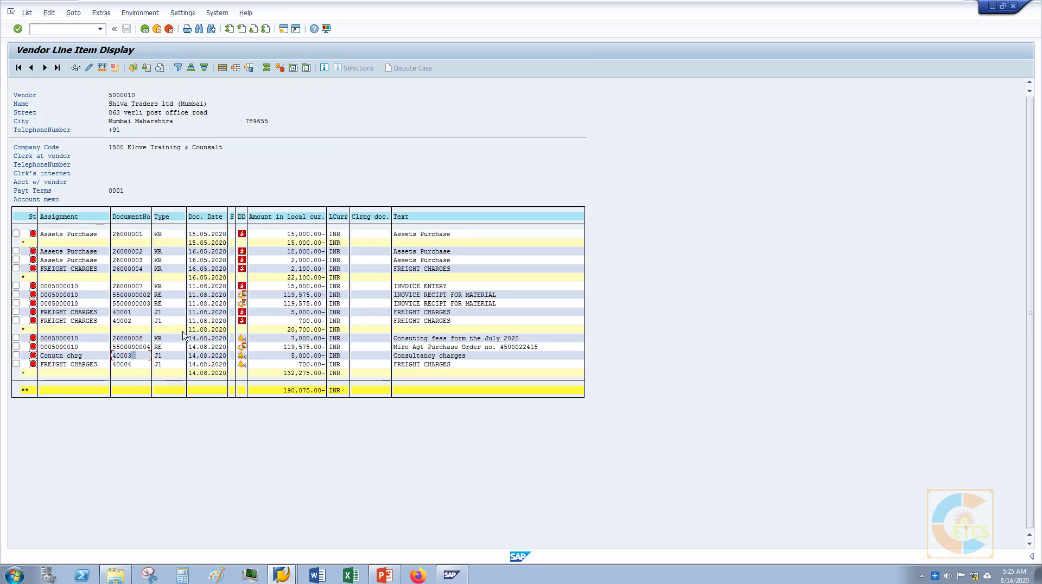
# - Open the document overview of the freight charges posting dated 14.08.2020, check its Freight on Inward line, and return to the list
pyautogui.doubleClick(131, 365)
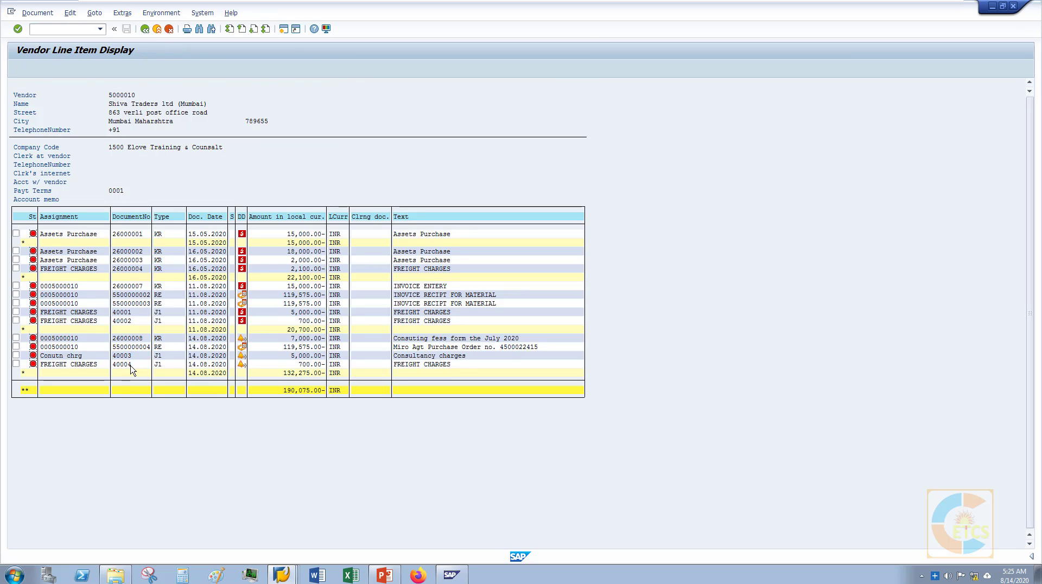
pyautogui.click(45, 67)
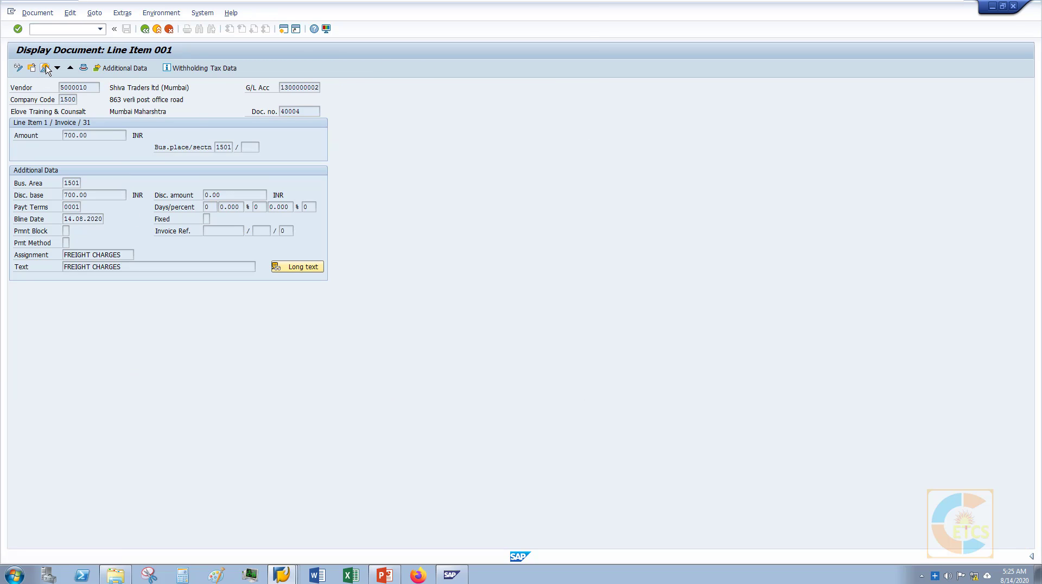
pyautogui.click(154, 195)
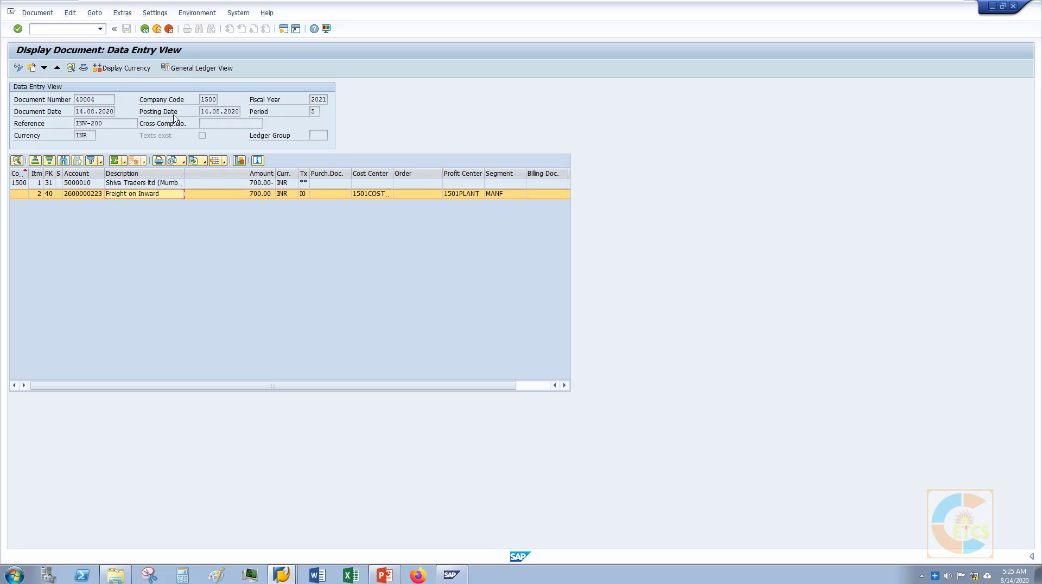
pyautogui.click(145, 29)
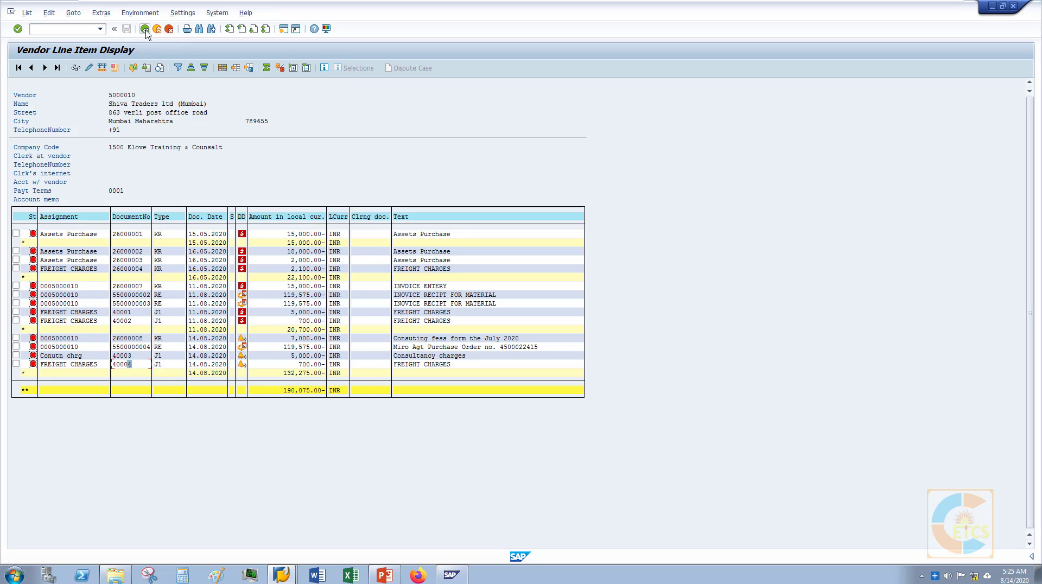
# - Open the document overview of the KR invoice dated 14.08.2020, compare its consultancy charge and CGST/SGST lines, and return to the list
pyautogui.doubleClick(134, 340)
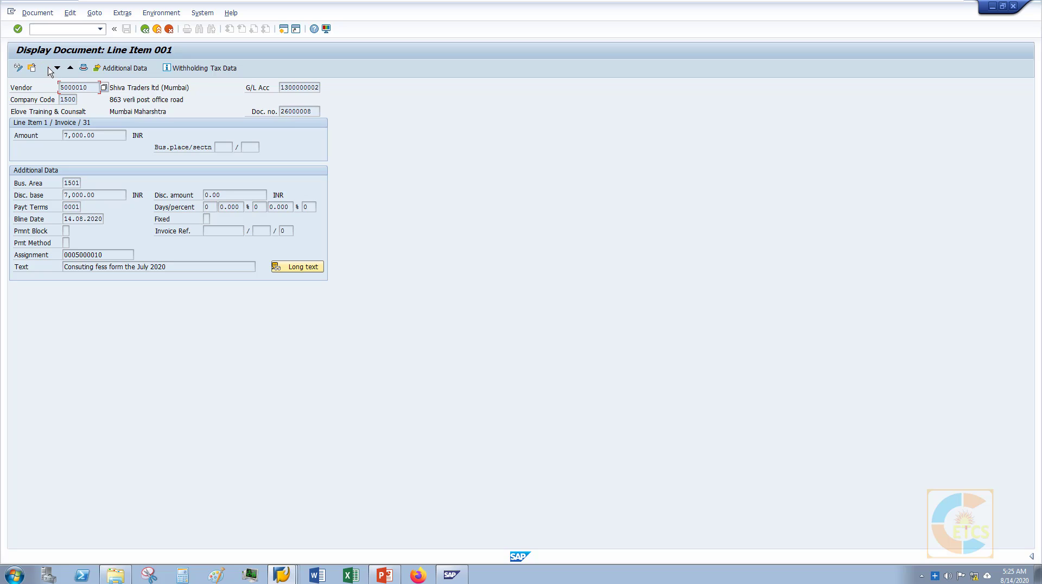
pyautogui.click(45, 67)
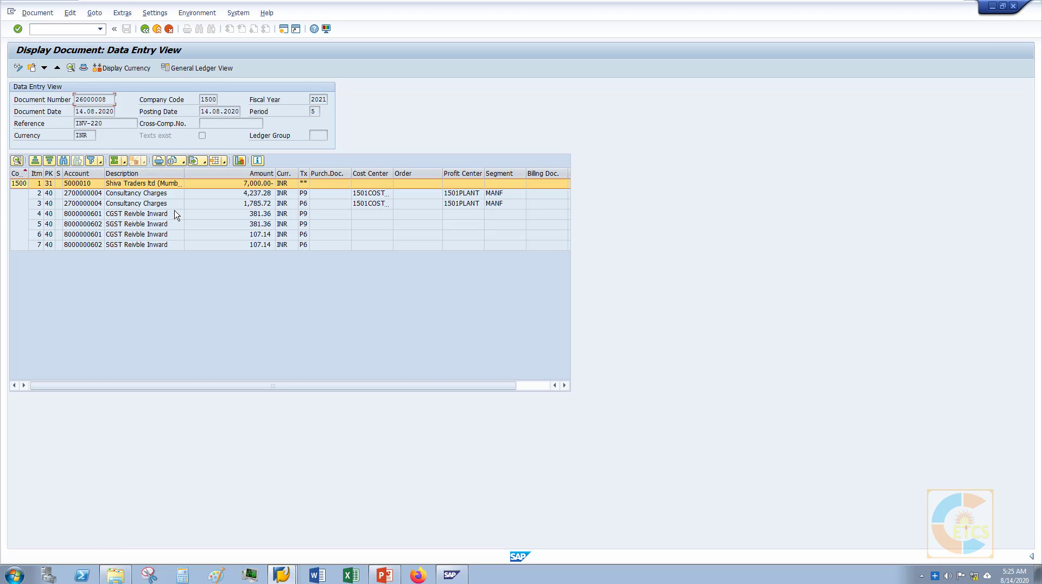
pyautogui.click(157, 211)
pyautogui.click(147, 238)
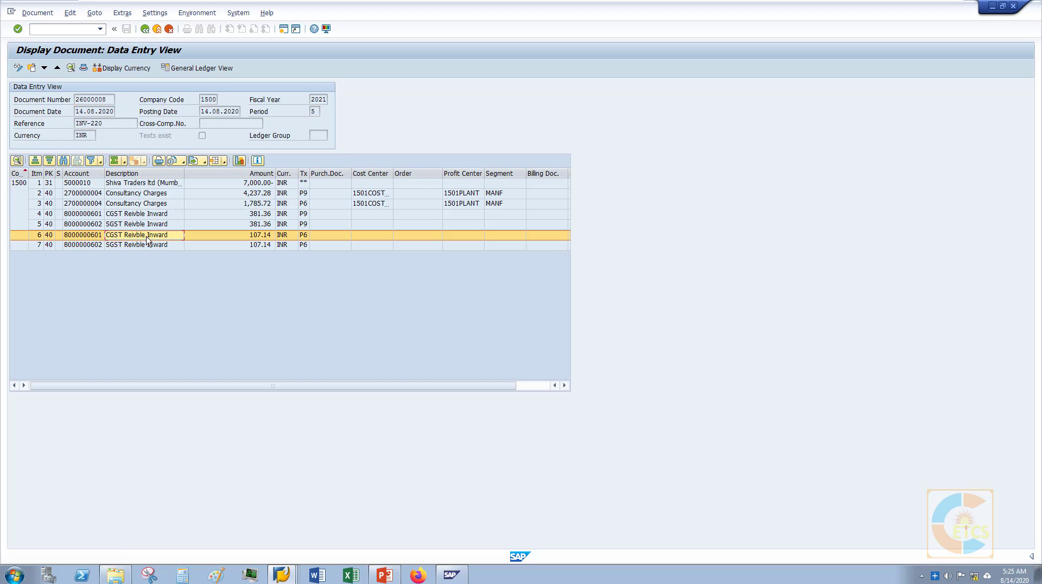
pyautogui.click(152, 194)
pyautogui.click(156, 206)
pyautogui.press('Up')
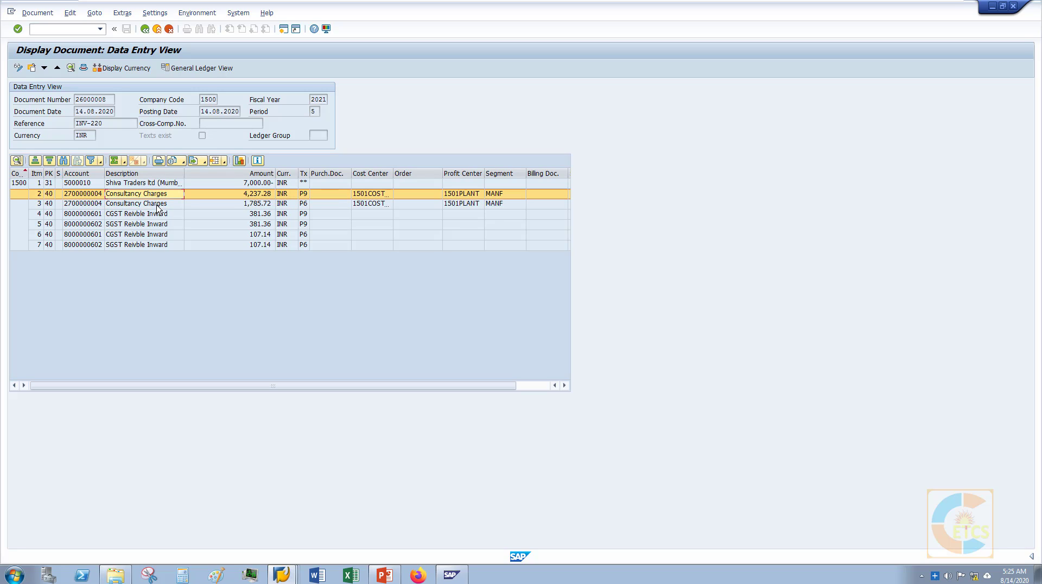
pyautogui.click(162, 214)
pyautogui.click(165, 206)
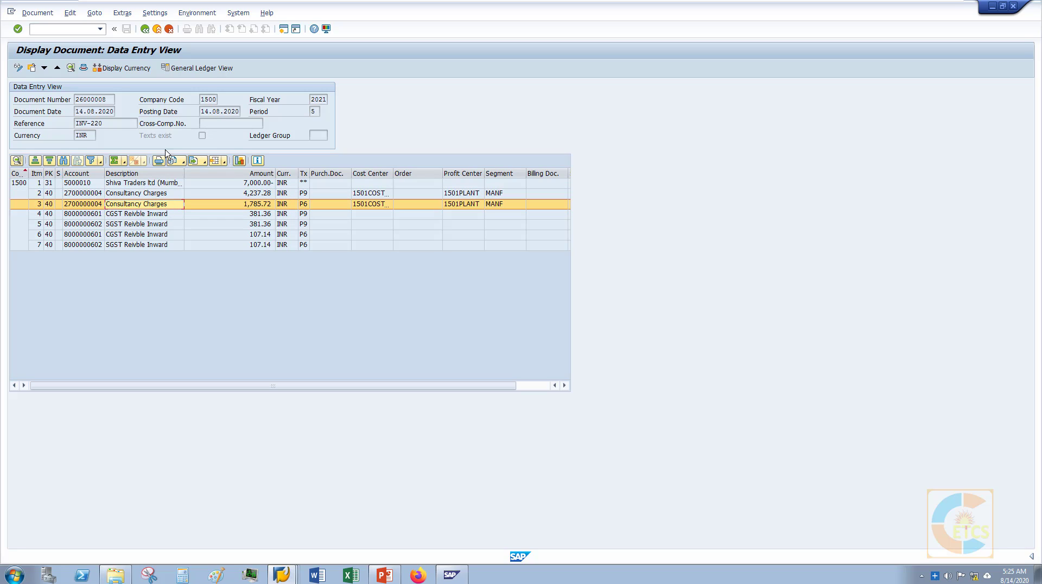
pyautogui.click(144, 30)
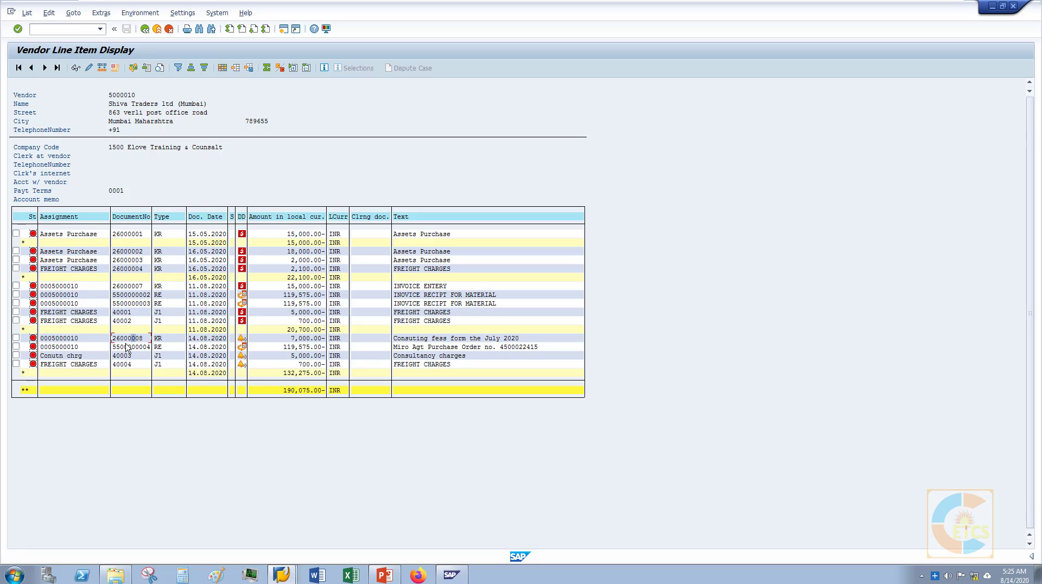
# - Review the GR/IR clearing, freight and GST lines of the 14.08.2020 MIRO invoice from the list, and switch to the PowerPoint presentation
pyautogui.doubleClick(127, 347)
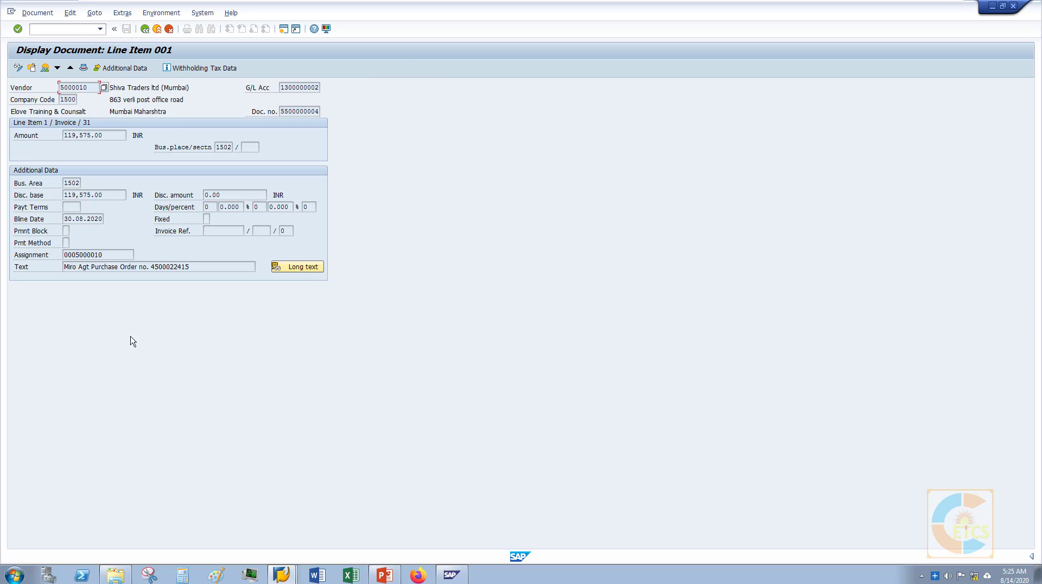
pyautogui.click(45, 69)
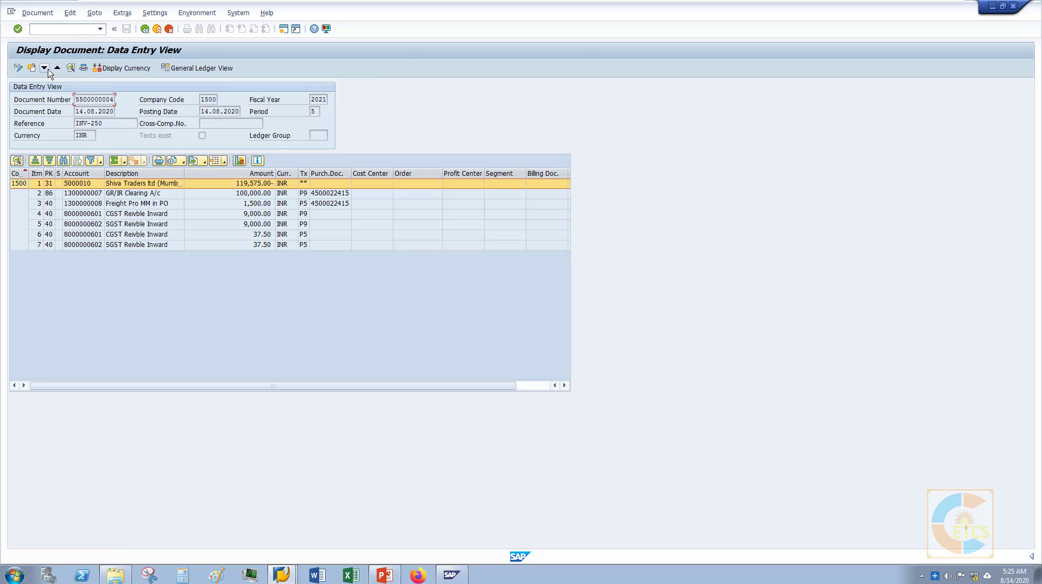
pyautogui.click(135, 206)
pyautogui.click(137, 234)
pyautogui.click(137, 244)
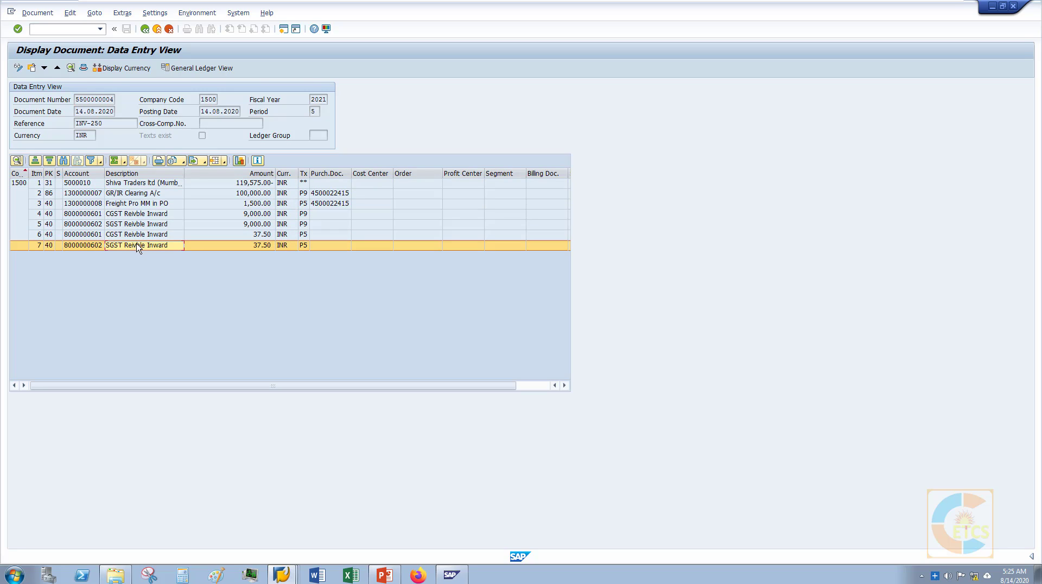
pyautogui.click(137, 224)
pyautogui.click(137, 194)
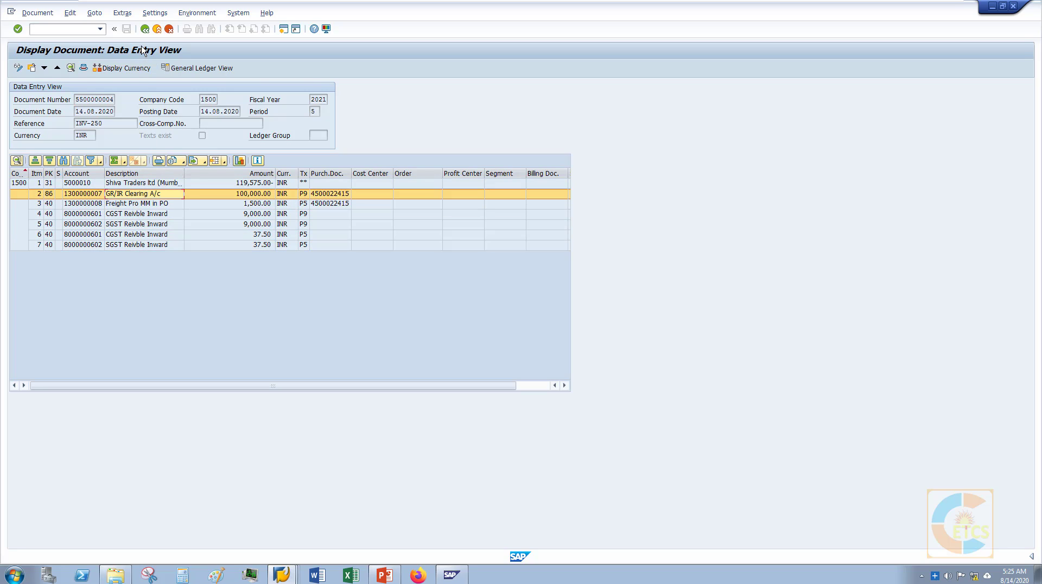
pyautogui.click(145, 29)
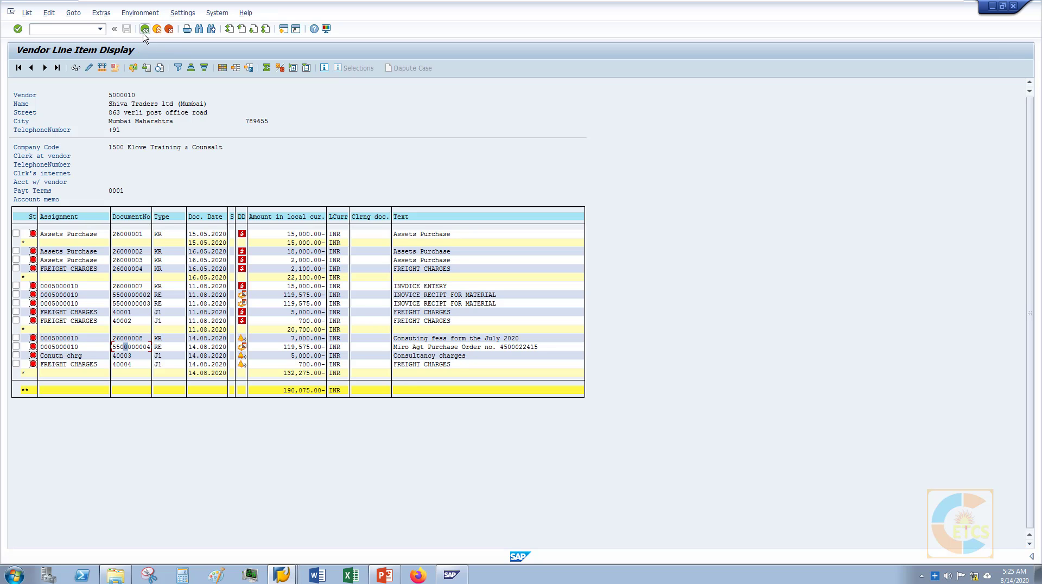
pyautogui.click(370, 575)
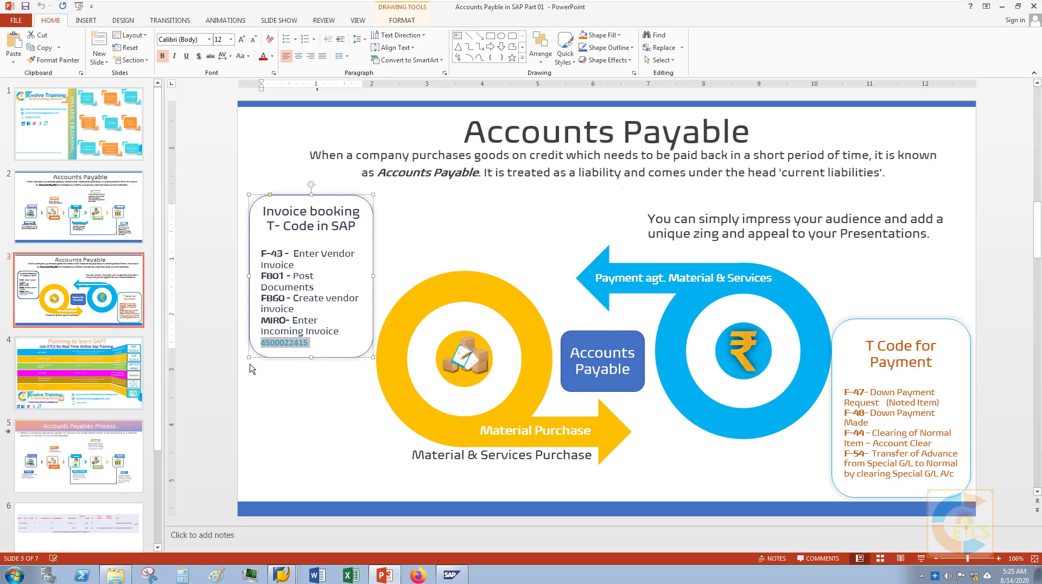